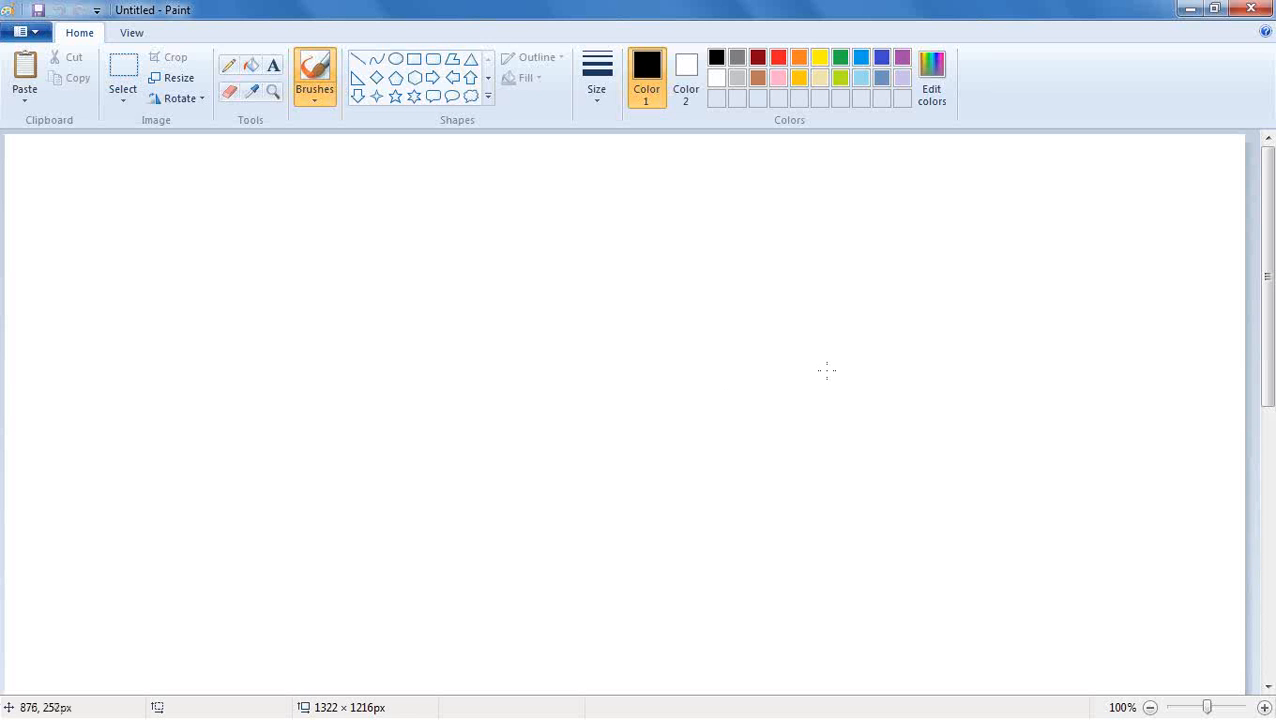
Add a text box about 345 × 202 px in the canvas's upper area and enter "1. Creation of repository" followed by a blank line.
{"action": "left_click", "coordinate": [273, 65]}
{"action": "left_click_drag", "start_coordinate": [284, 173], "coordinate": [612, 366]}
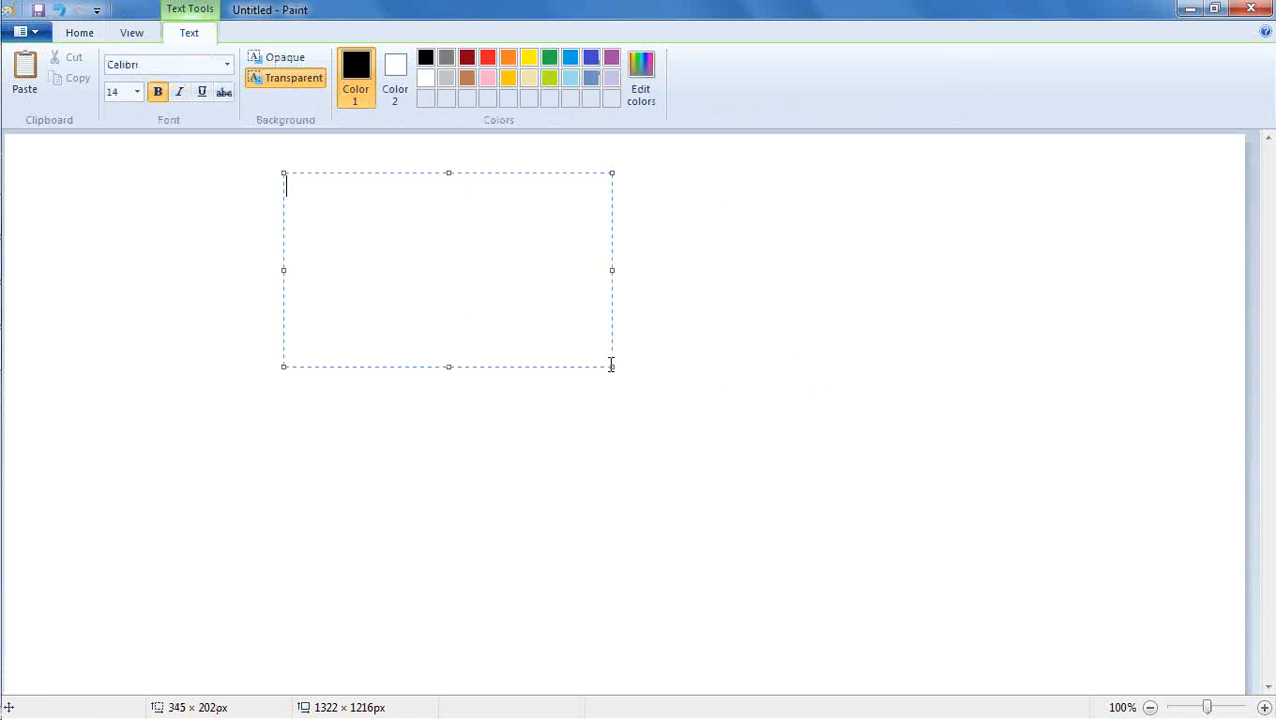
{"action": "type", "text": "1. Creation of repos"}
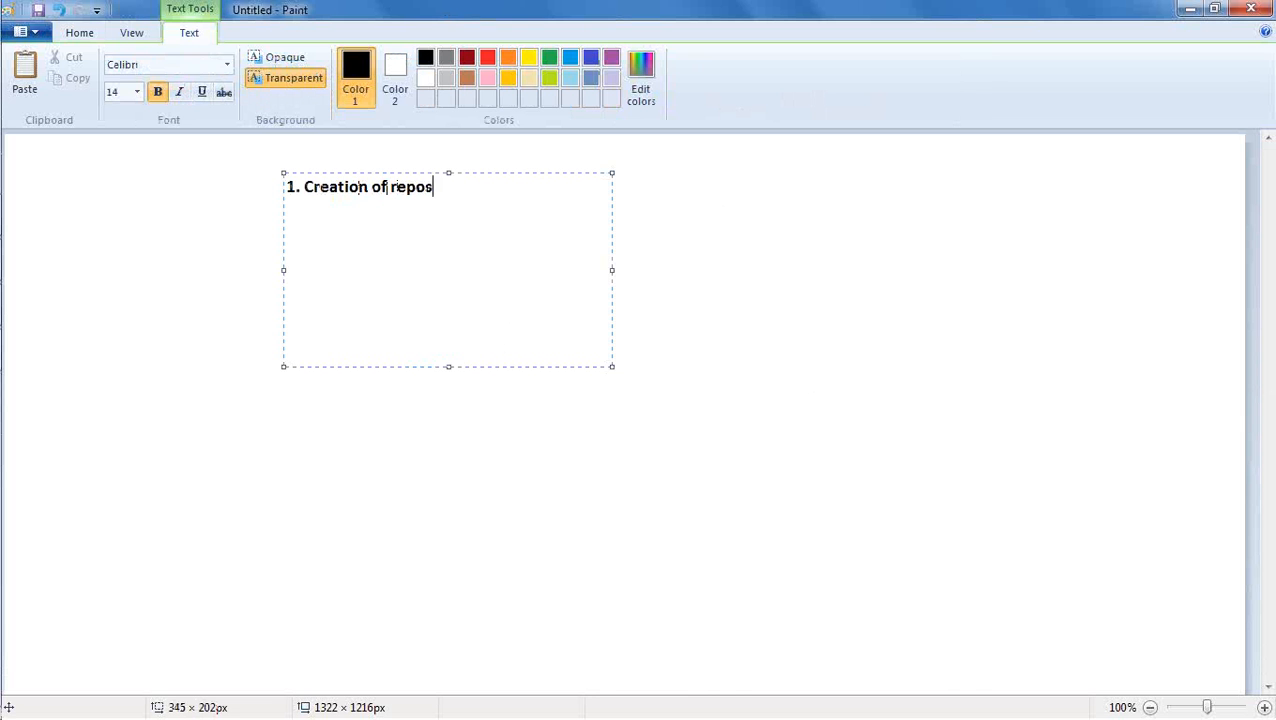
{"action": "type", "text": "itory"}
{"action": "key", "text": "Return"}
{"action": "key", "text": "Return"}
Add the list items "2. Deploy repository" and "3. create reports" below the first item, separated by a blank line.
{"action": "type", "text": "2. "}
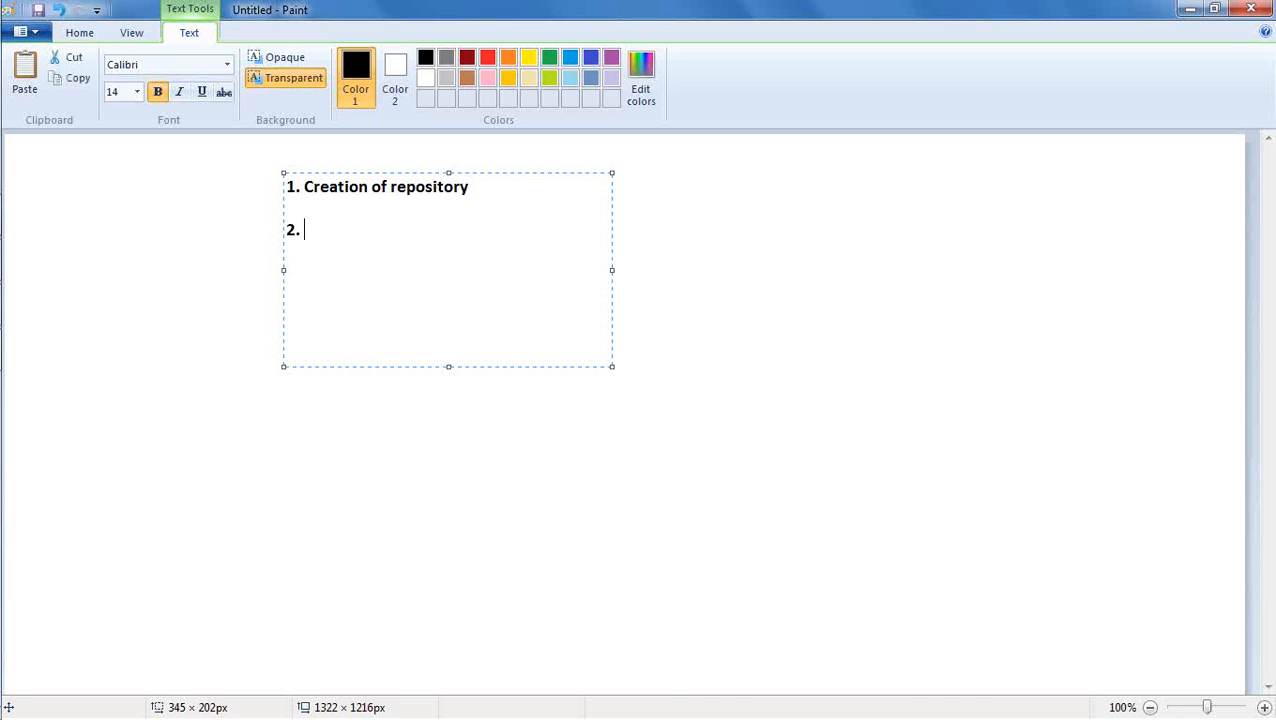
{"action": "type", "text": "Deploy re"}
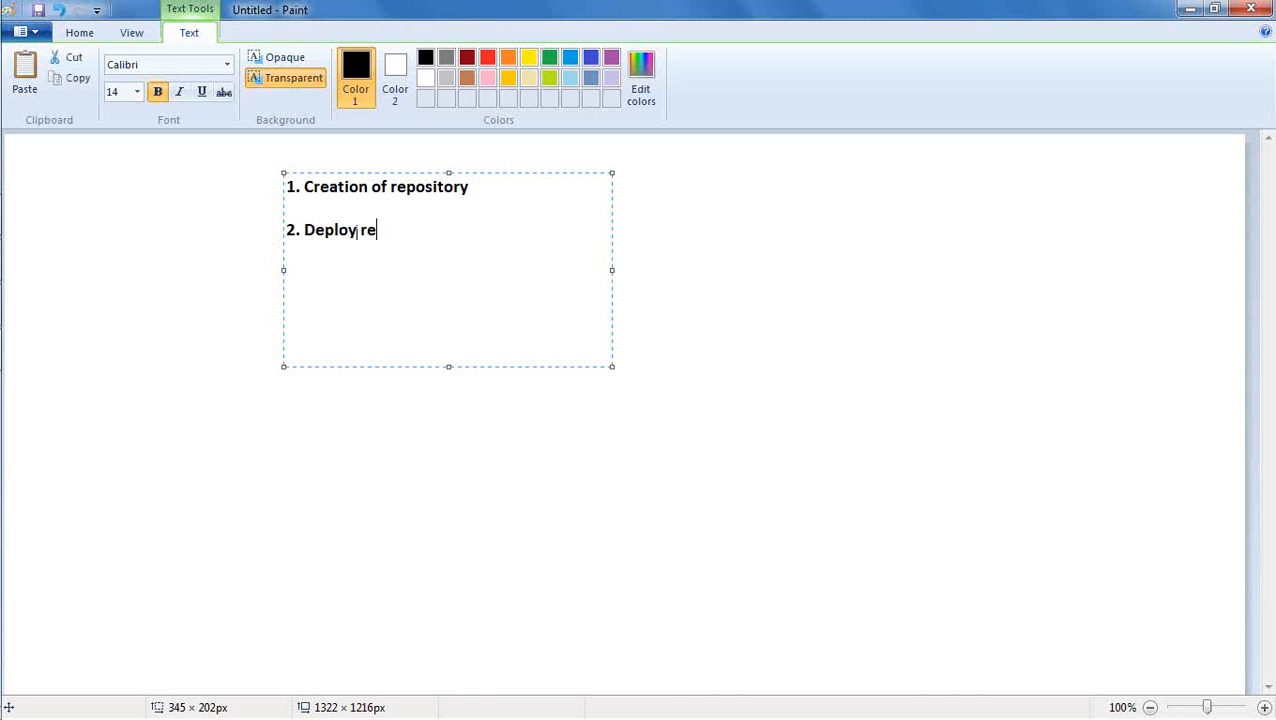
{"action": "type", "text": "pository"}
{"action": "key", "text": "Return"}
{"action": "key", "text": "Return"}
{"action": "type", "text": "3"}
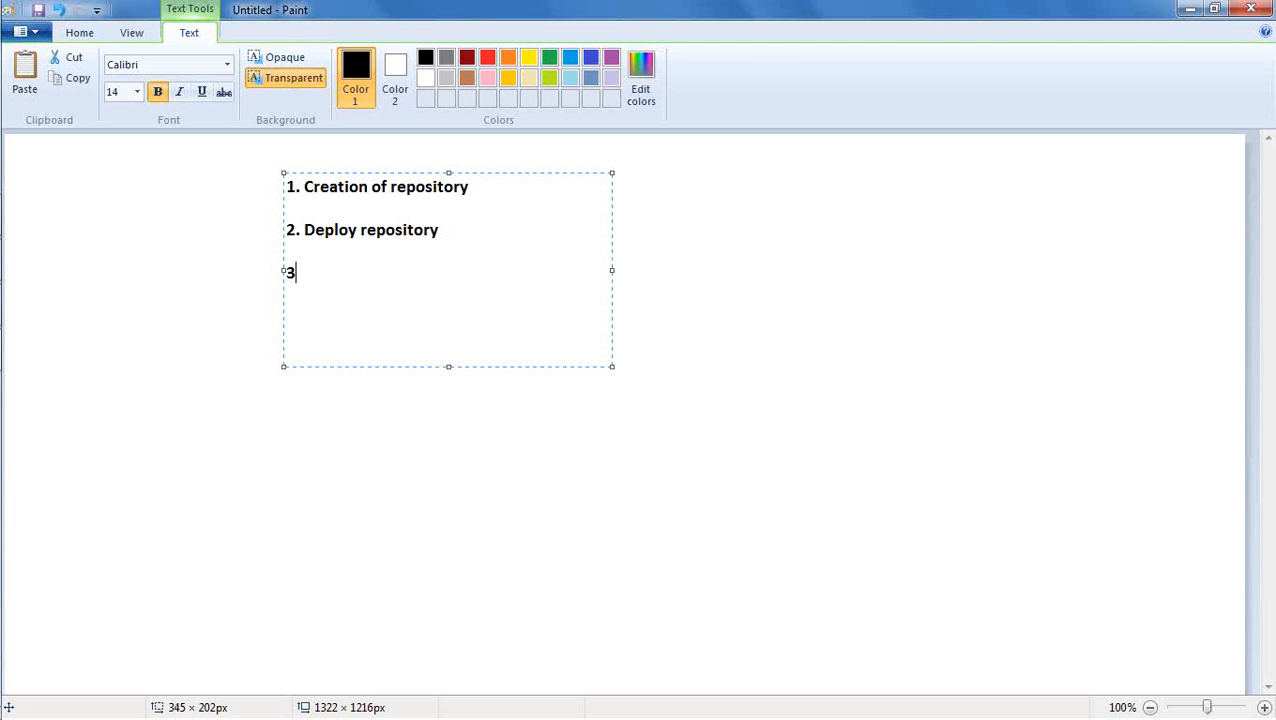
{"action": "type", "text": ". create reports"}
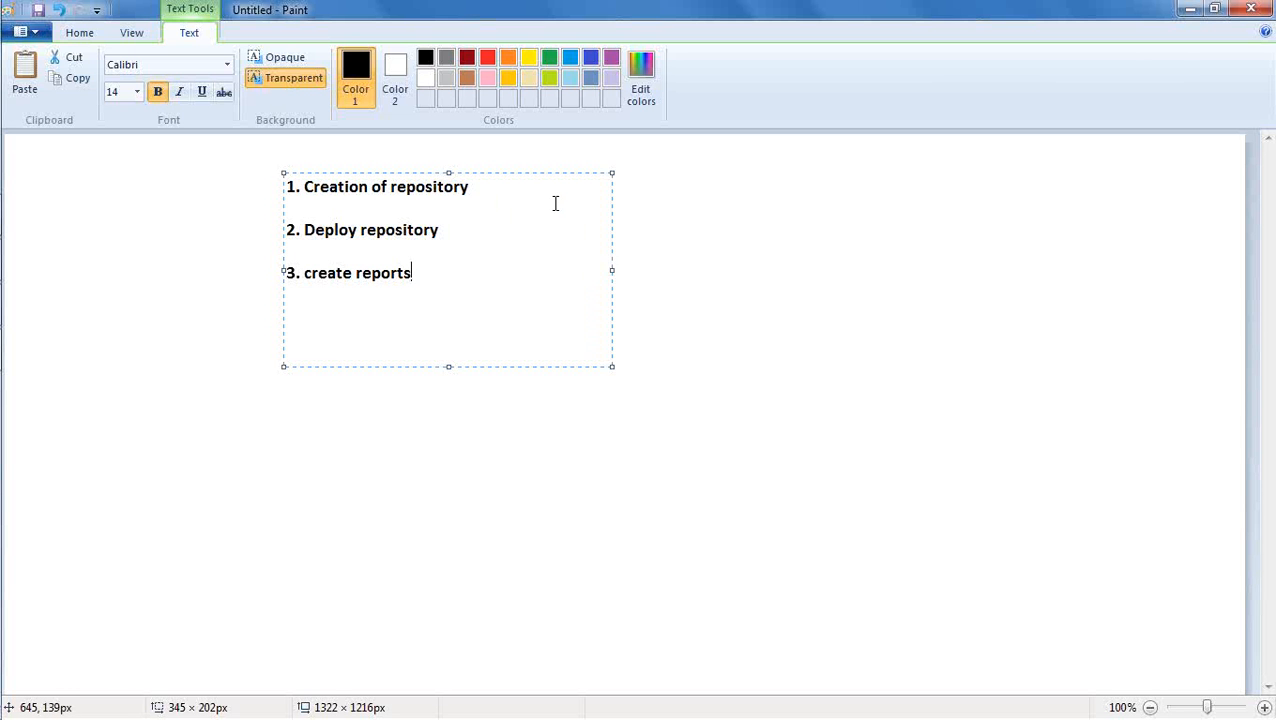
Switch to the command window to check the server startup output, and hide it again.
{"action": "mouse_move", "coordinate": [1, 247]}
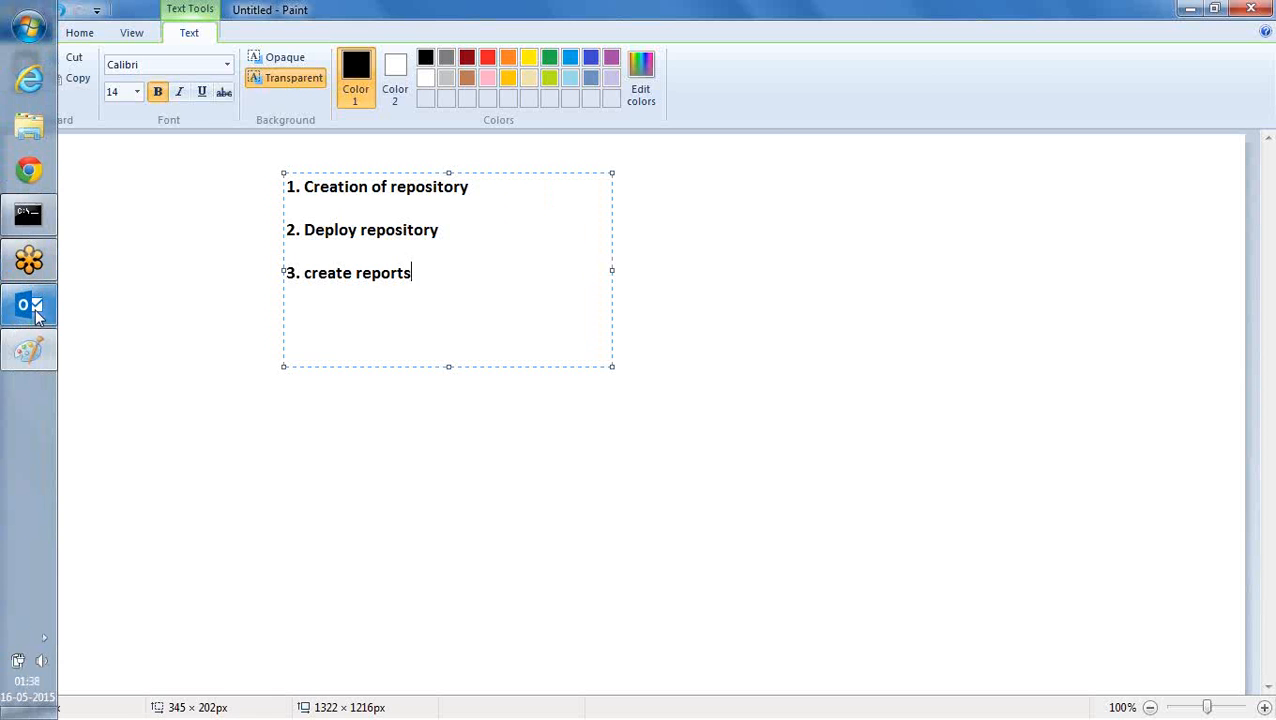
{"action": "left_click", "coordinate": [31, 216]}
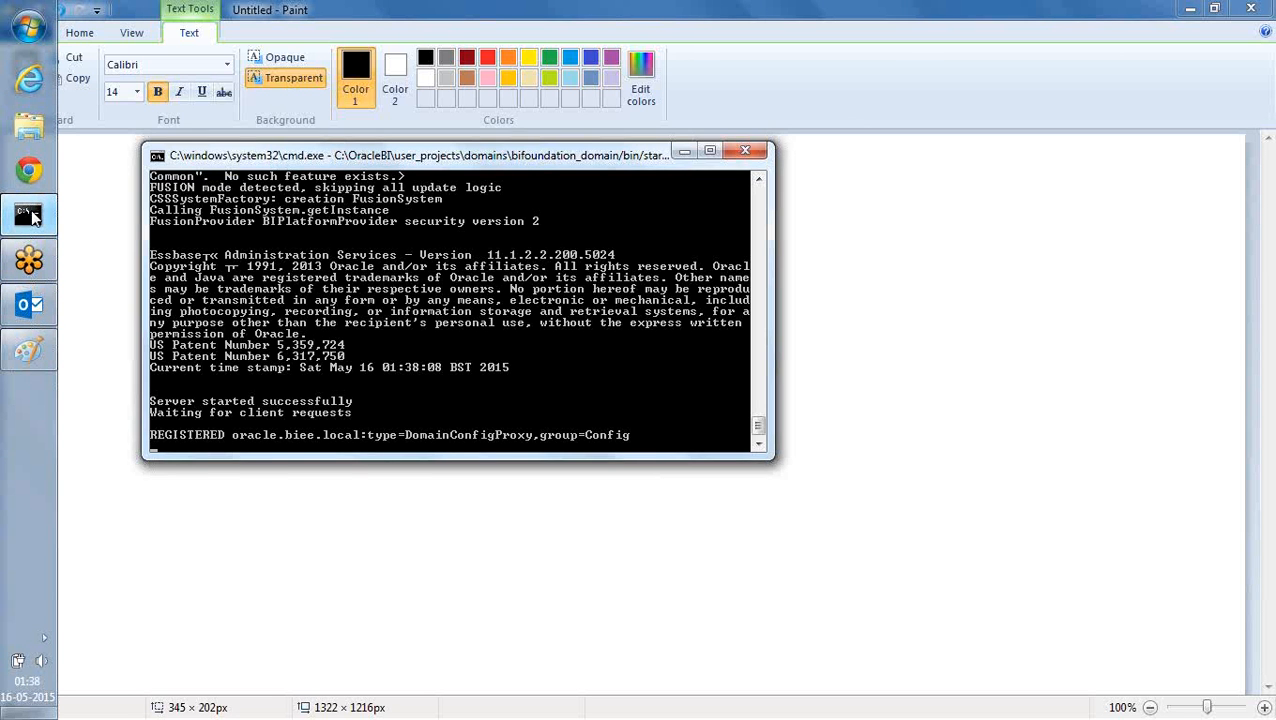
{"action": "left_click", "coordinate": [31, 216]}
Launch the Oracle BI Administration Tool and shift its window slightly down.
{"action": "left_click", "coordinate": [27, 22]}
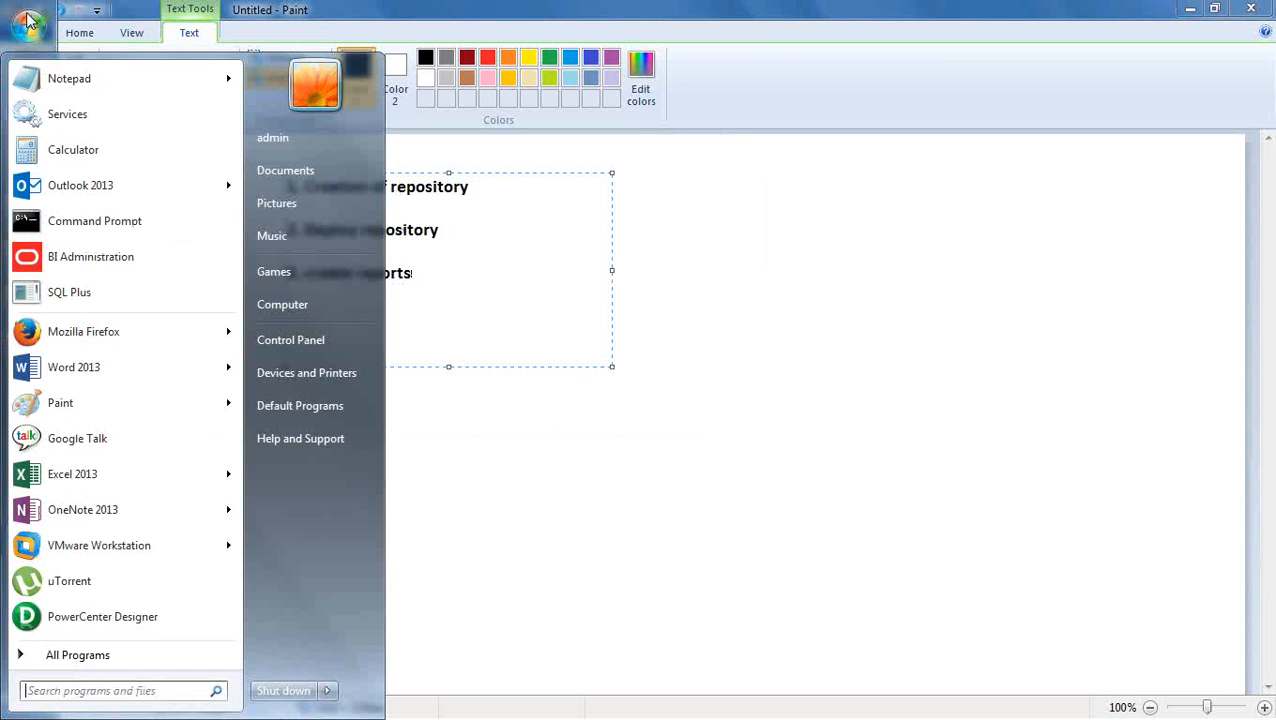
{"action": "left_click", "coordinate": [90, 256]}
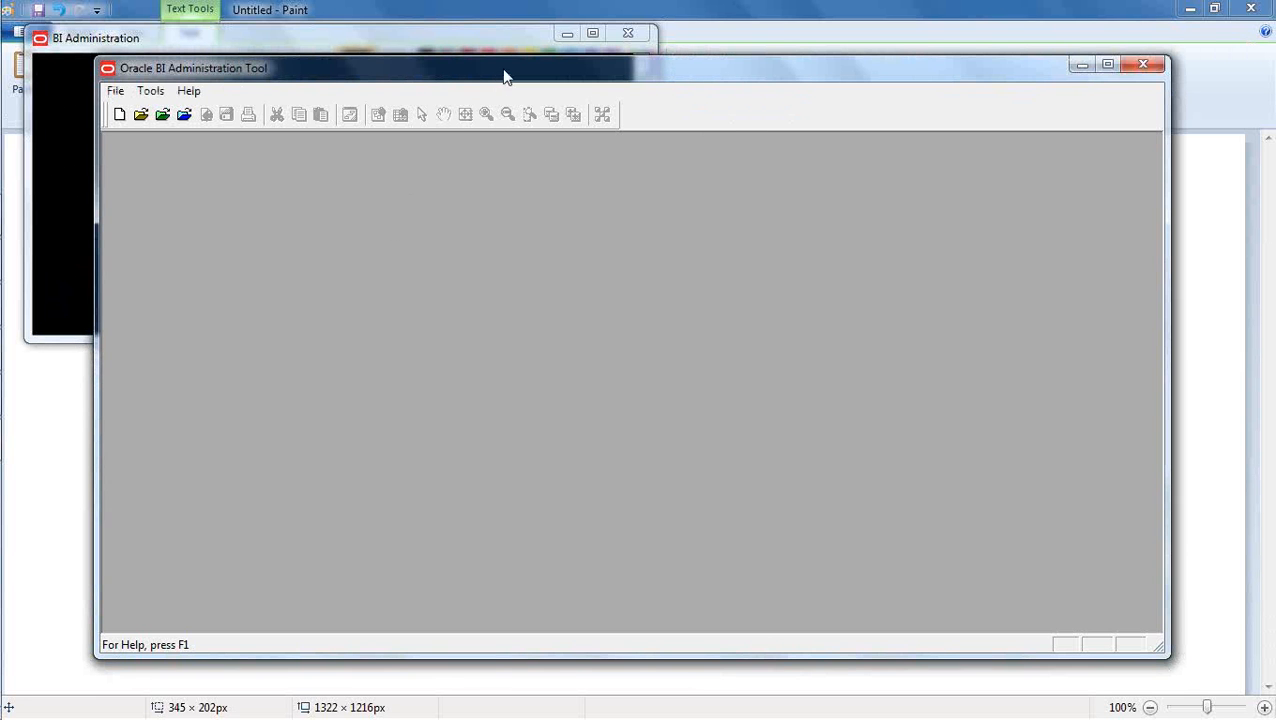
{"action": "mouse_move", "coordinate": [505, 77]}
{"action": "left_mouse_down"}
{"action": "mouse_move", "coordinate": [506, 100]}
{"action": "mouse_move", "coordinate": [508, 89]}
{"action": "left_mouse_up"}
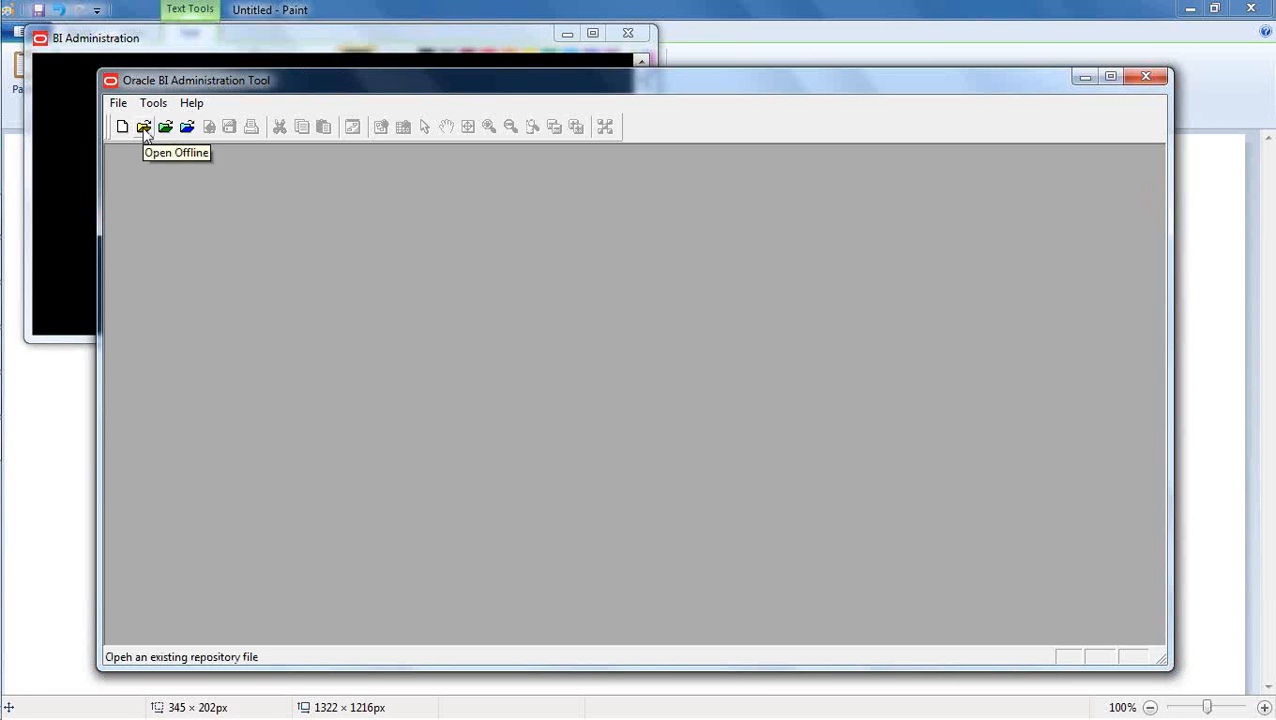
Start opening a repository offline and look through the RPD files in the repository folder, including their dates and sizes.
{"action": "left_click", "coordinate": [144, 128]}
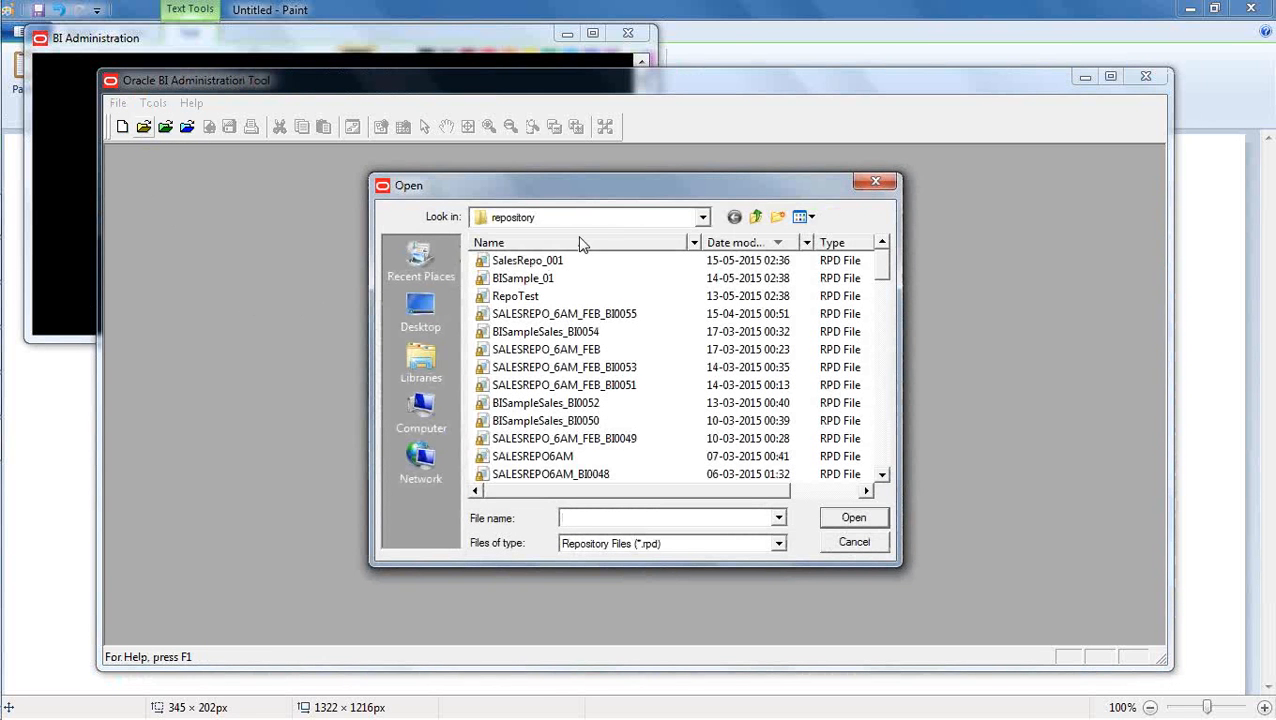
{"action": "left_click", "coordinate": [594, 218]}
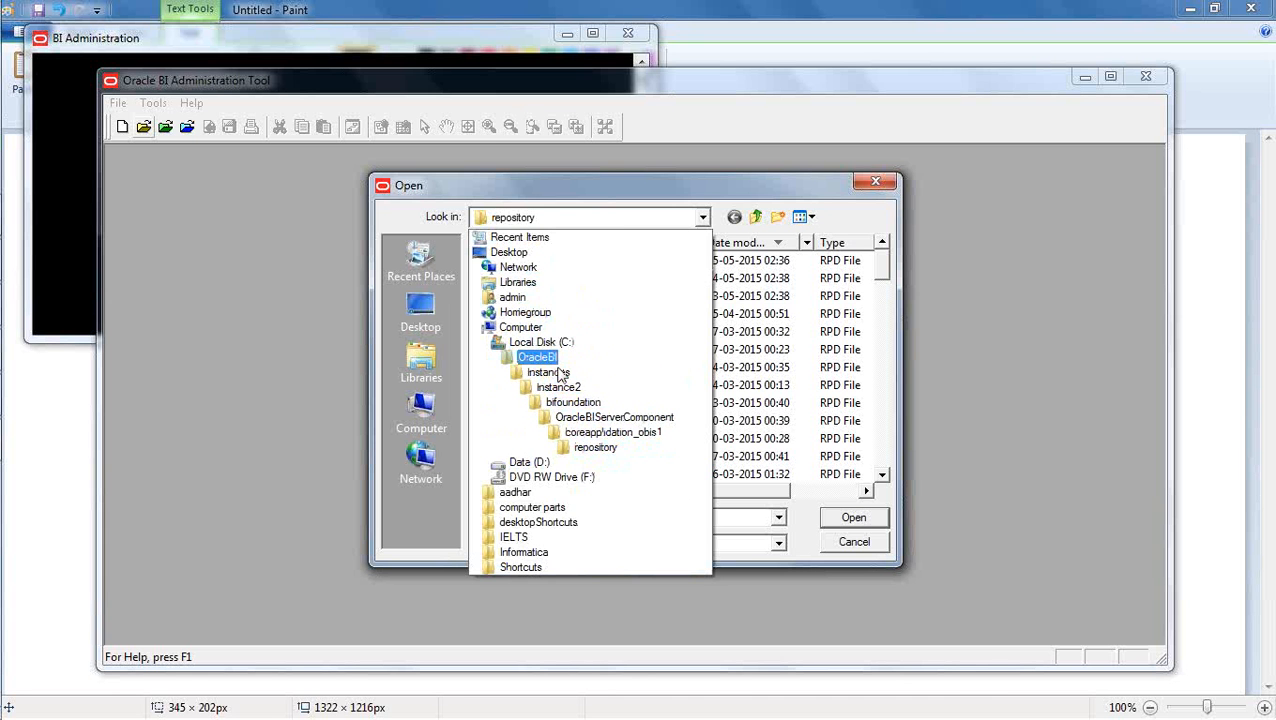
{"action": "left_click", "coordinate": [596, 448]}
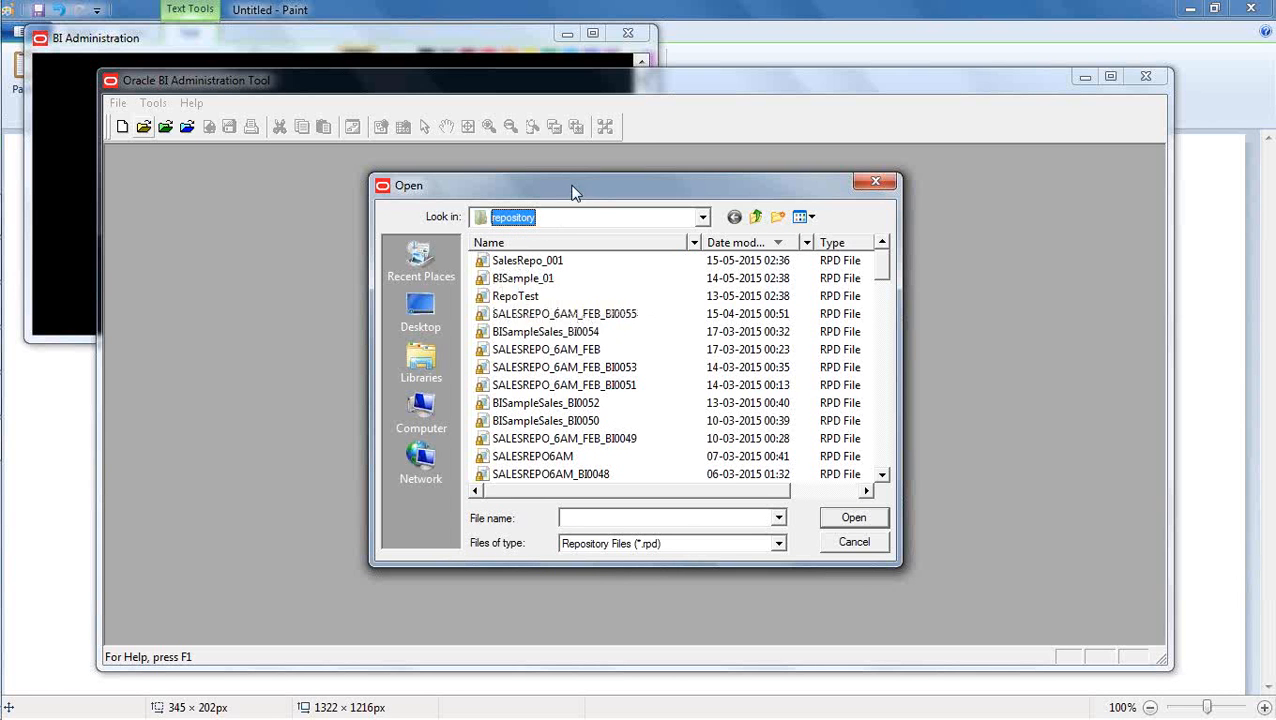
{"action": "left_click_drag", "start_coordinate": [572, 188], "coordinate": [508, 173]}
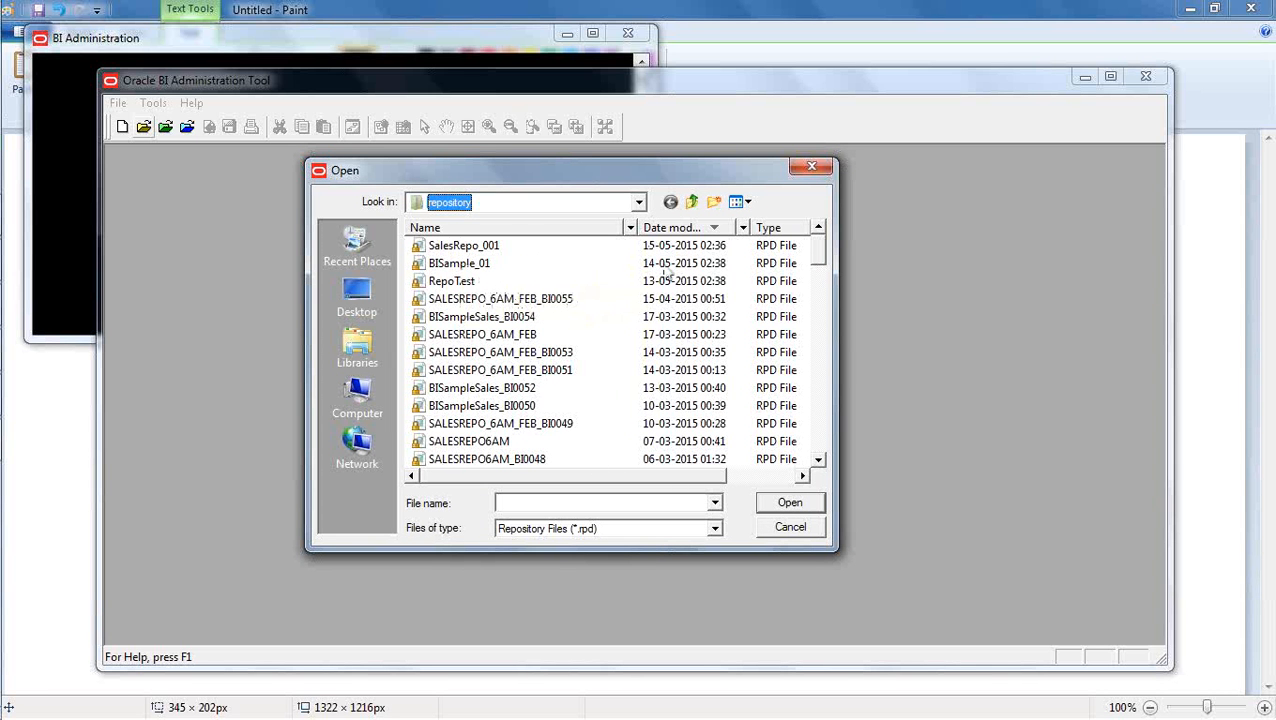
{"action": "left_click_drag", "start_coordinate": [610, 480], "coordinate": [661, 478]}
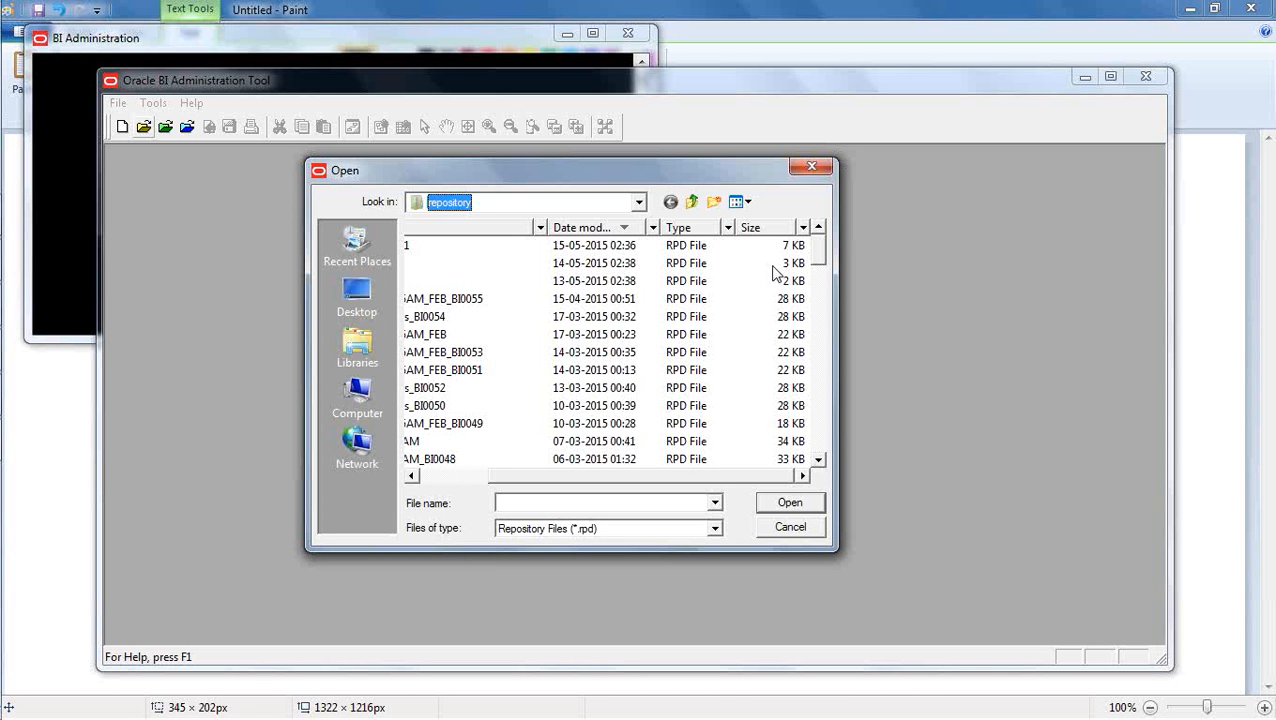
{"action": "left_click_drag", "start_coordinate": [706, 476], "coordinate": [612, 476]}
Open the SalesRepo_001 repository file offline, entering the repository password.
{"action": "left_click", "coordinate": [463, 246]}
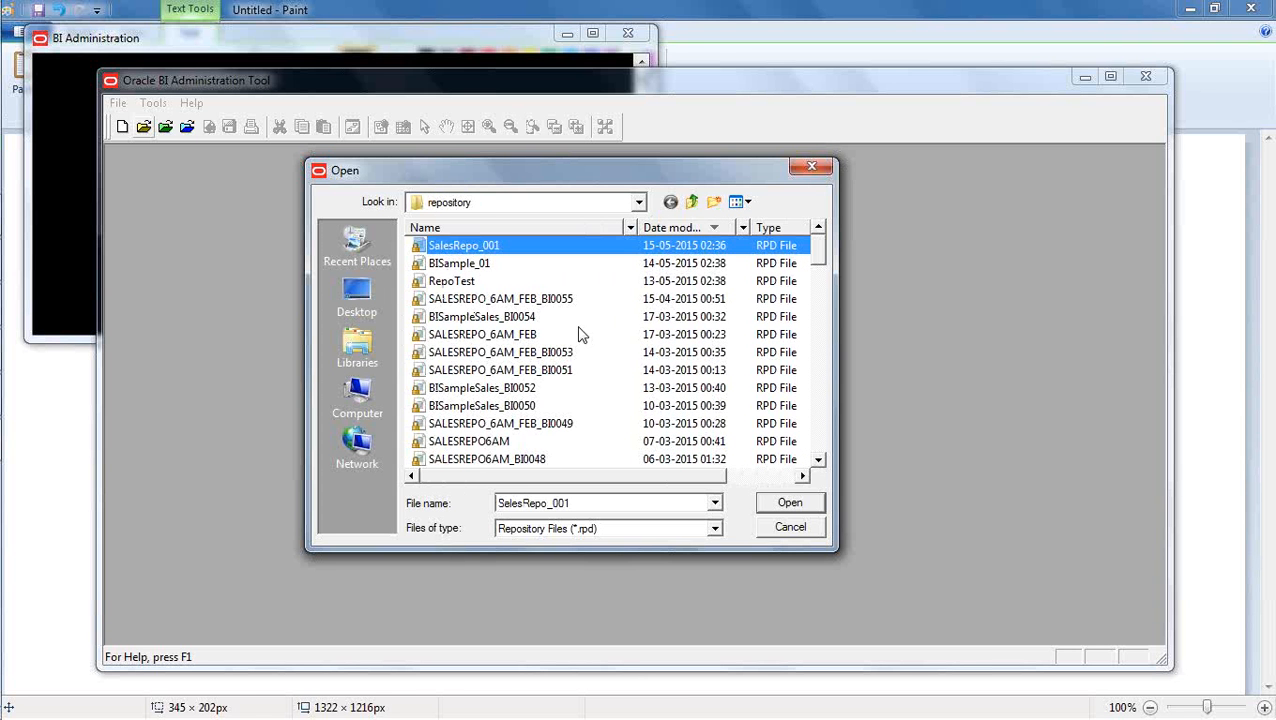
{"action": "left_click", "coordinate": [789, 503]}
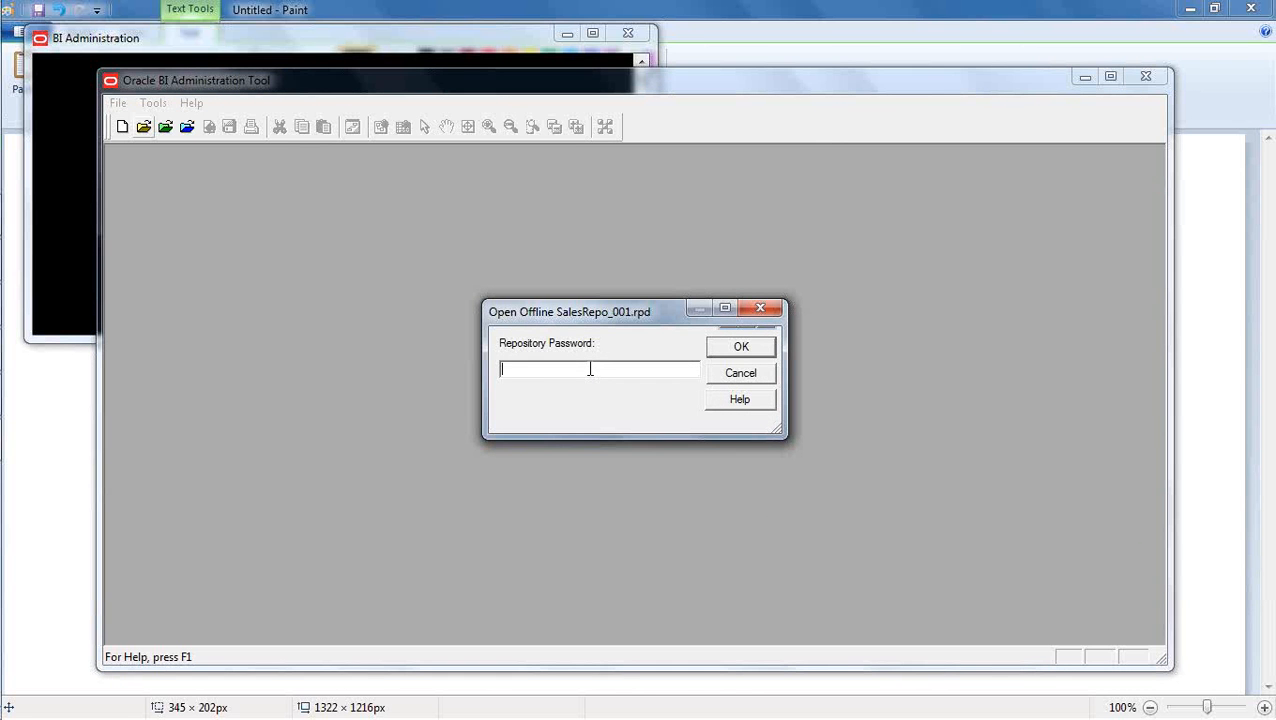
{"action": "type", "text": "••••••••"}
{"action": "left_click", "coordinate": [745, 357]}
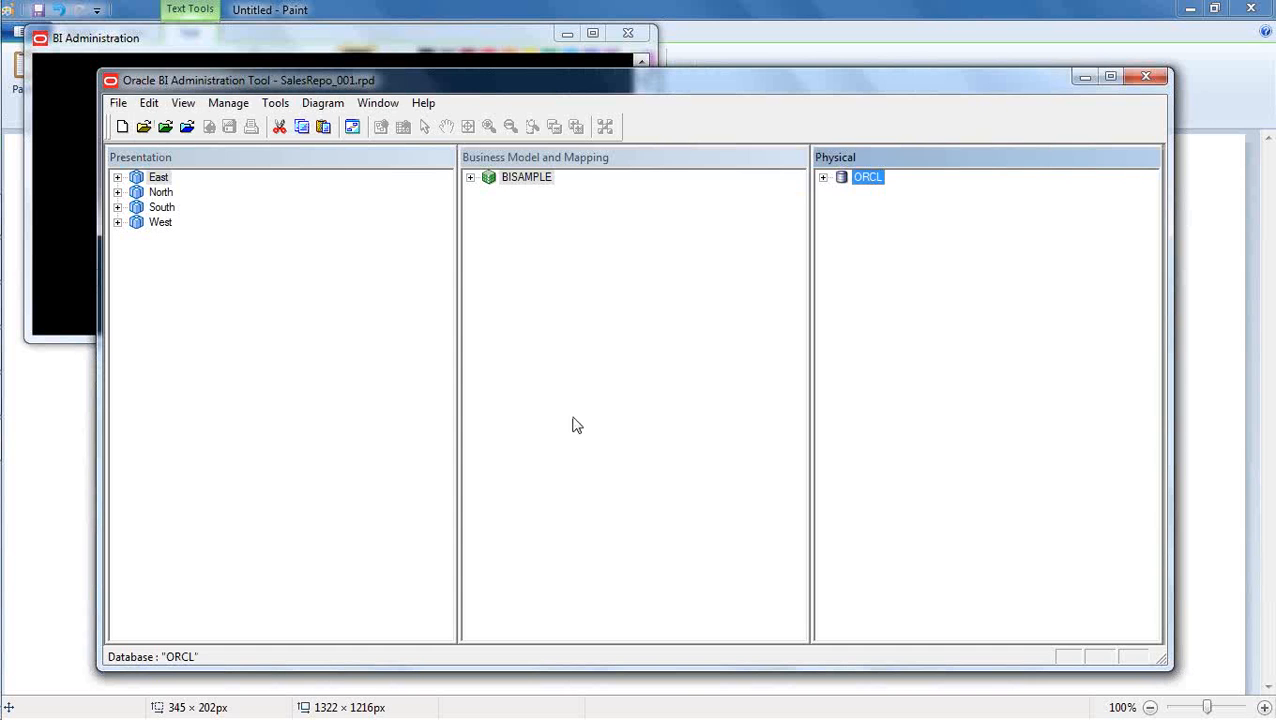
Expand the ORCL database and its BISAMPLE schema in the Physical layer to view the physical tables.
{"action": "left_click", "coordinate": [583, 408]}
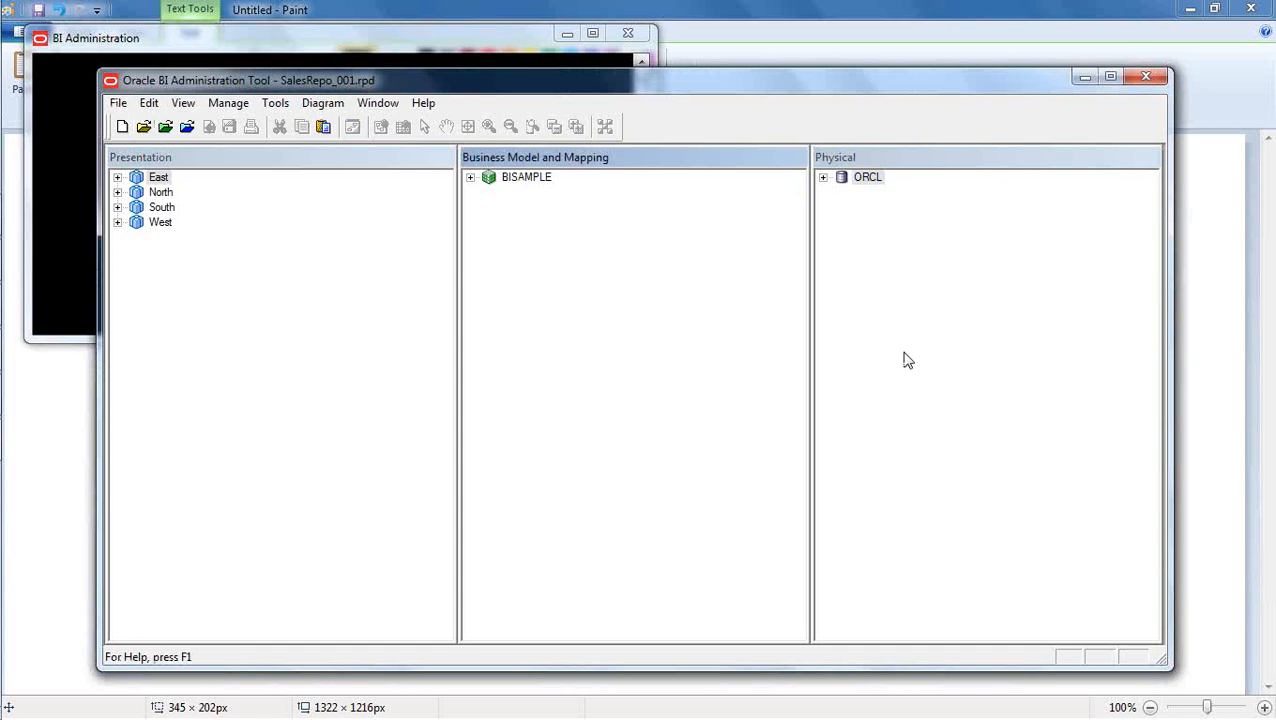
{"action": "left_click", "coordinate": [822, 177]}
{"action": "left_click", "coordinate": [842, 207]}
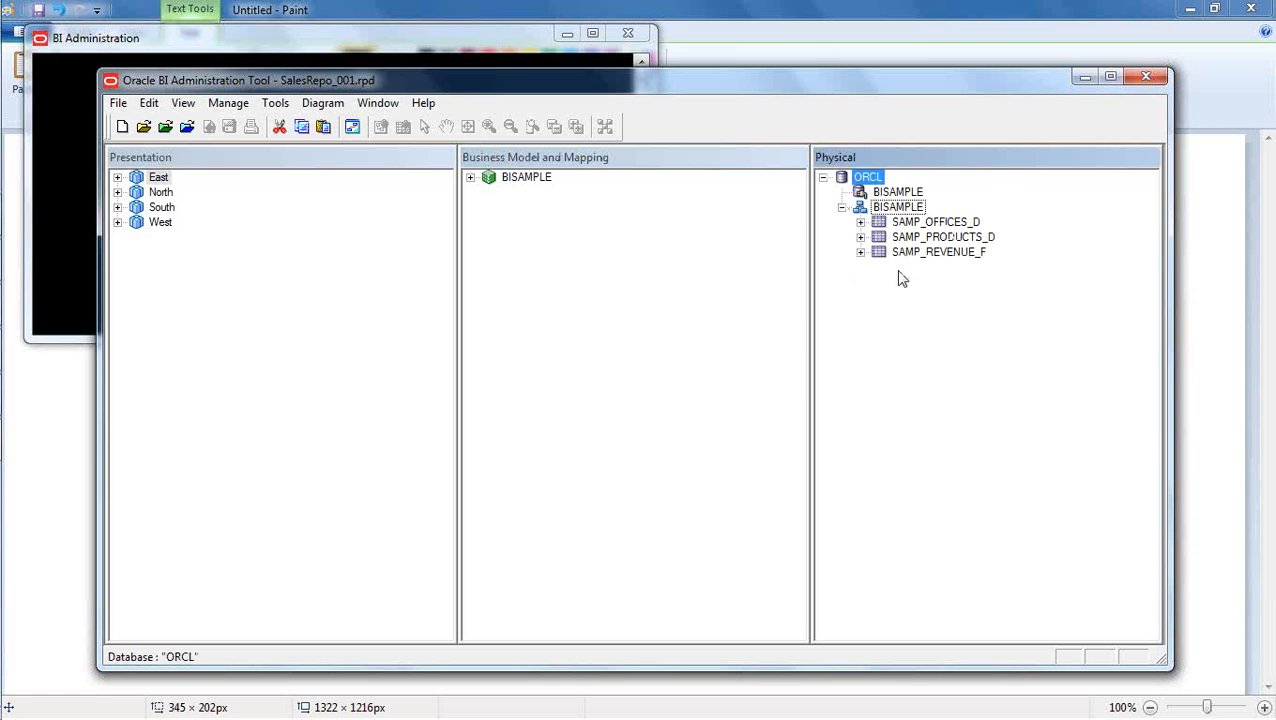
{"action": "left_click", "coordinate": [912, 300]}
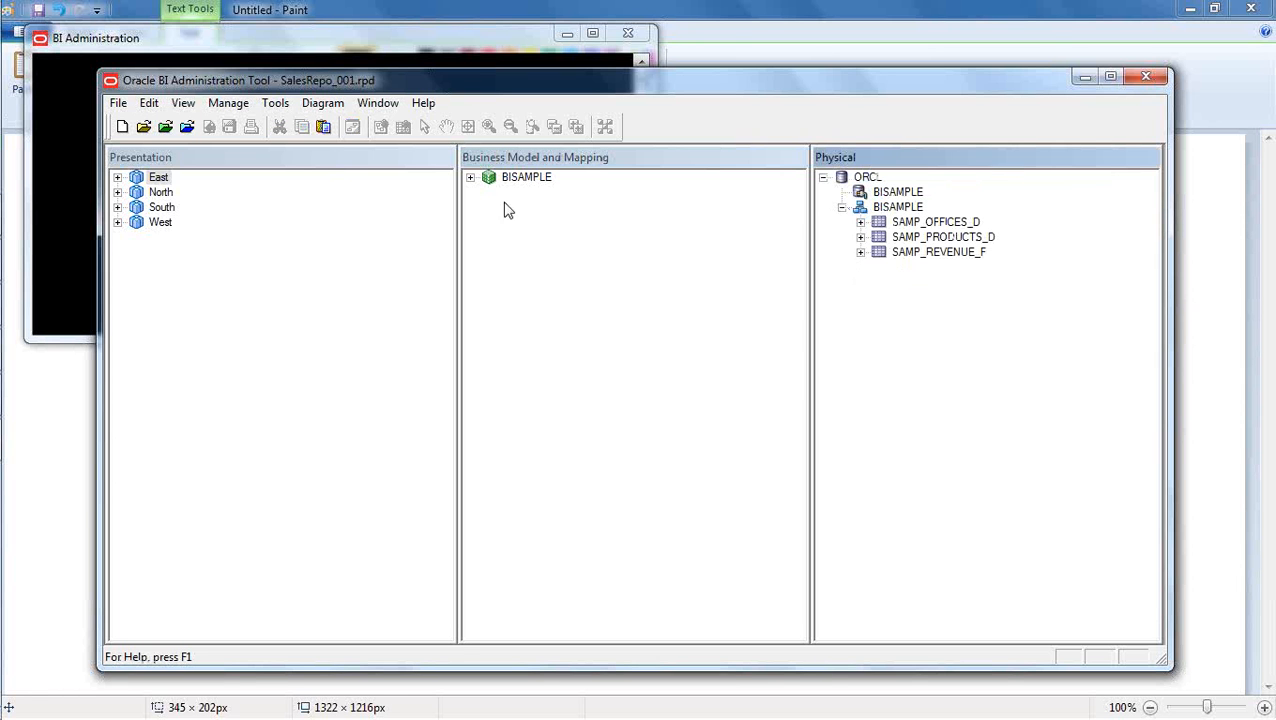
Expand the BISAMPLE business model and examine its Offices, Products and Revenue logical tables.
{"action": "left_click", "coordinate": [470, 178]}
{"action": "left_click", "coordinate": [547, 346]}
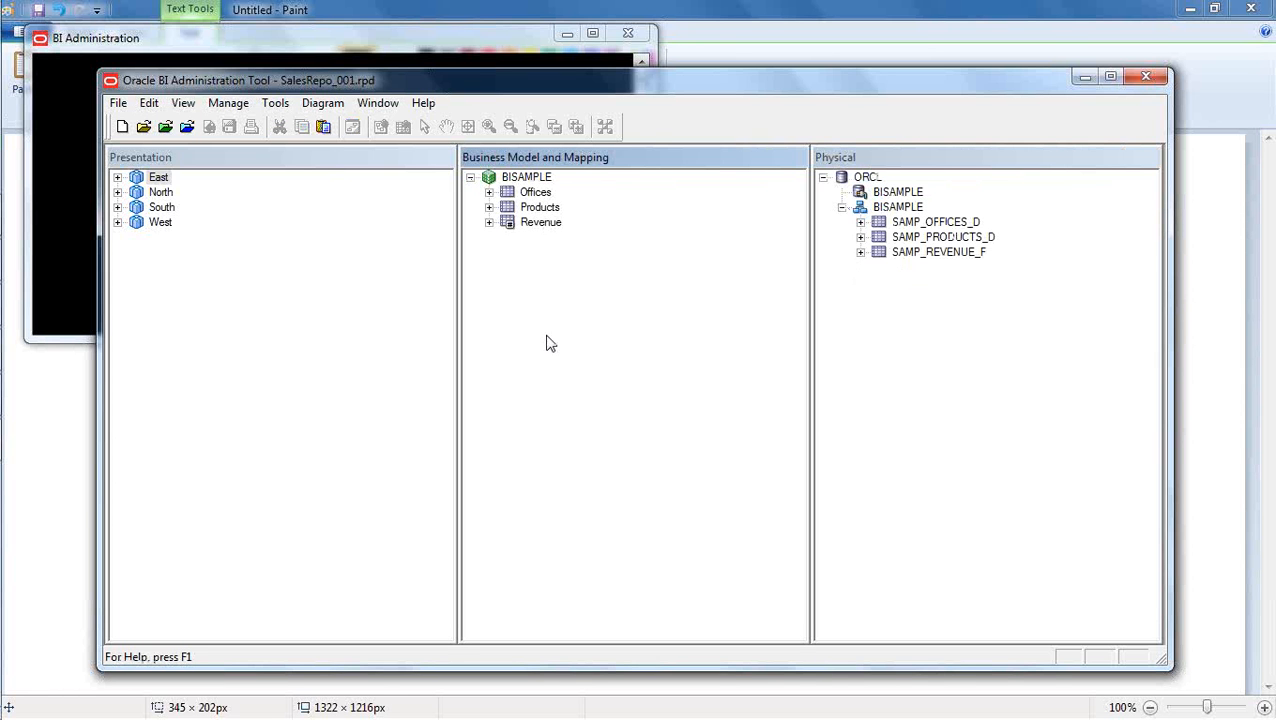
{"action": "left_click", "coordinate": [548, 224]}
{"action": "left_click", "coordinate": [545, 209]}
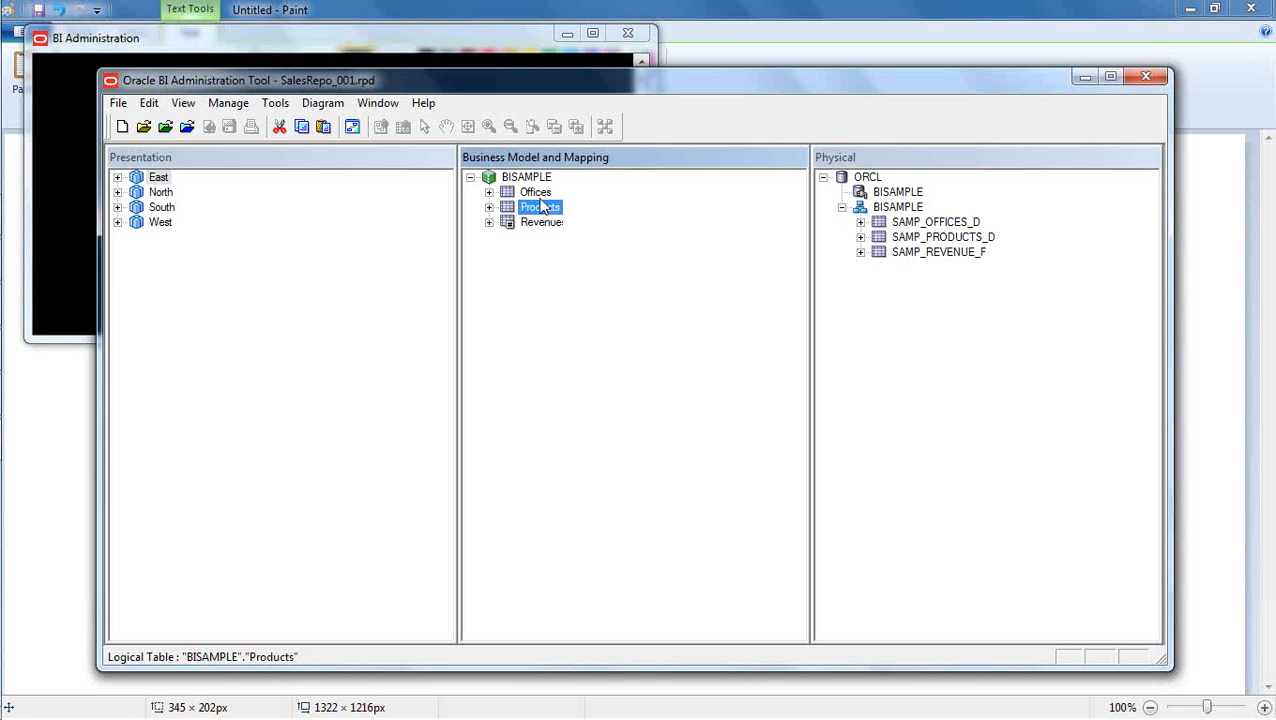
{"action": "left_click", "coordinate": [538, 193]}
{"action": "left_click", "coordinate": [537, 275]}
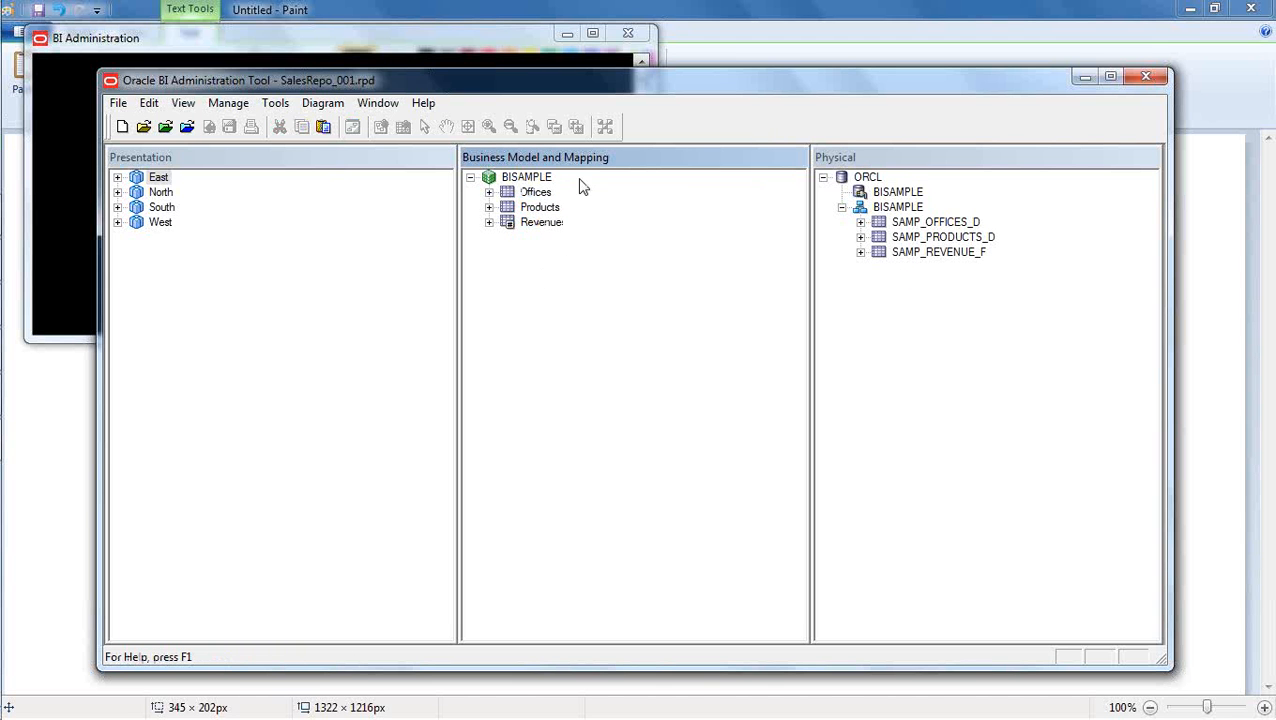
{"action": "left_click", "coordinate": [546, 229]}
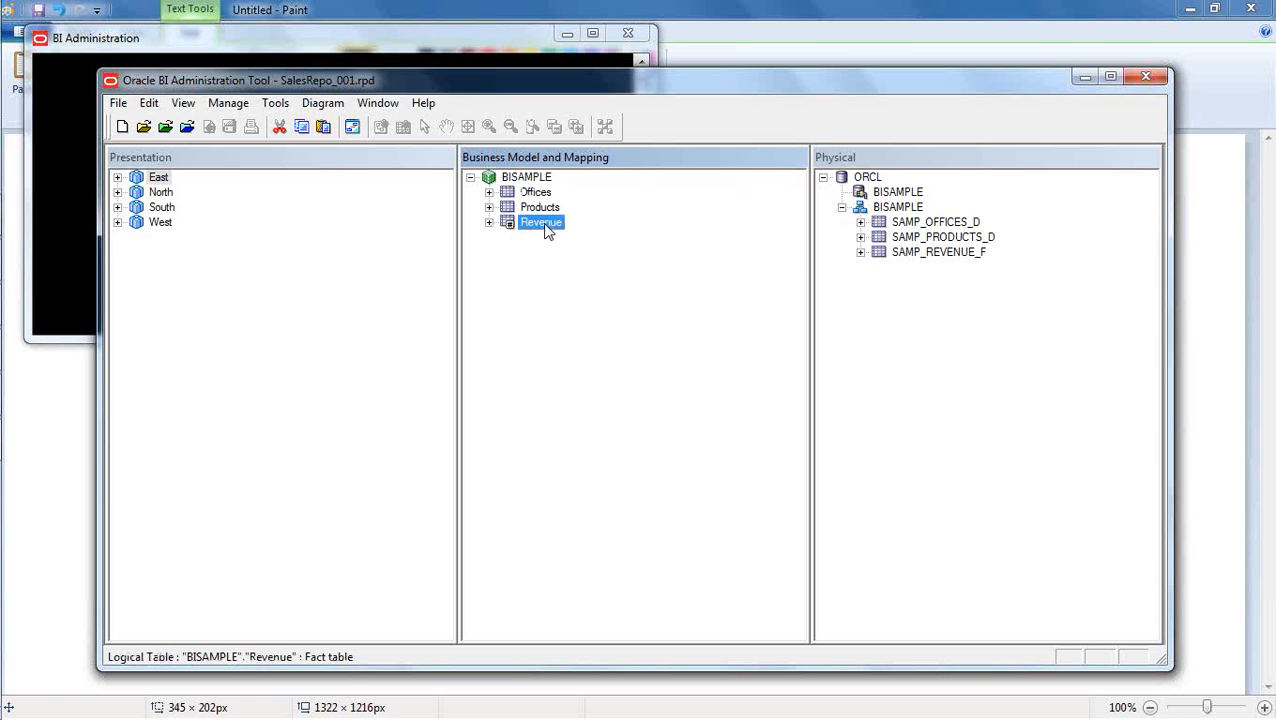
{"action": "left_click", "coordinate": [538, 287]}
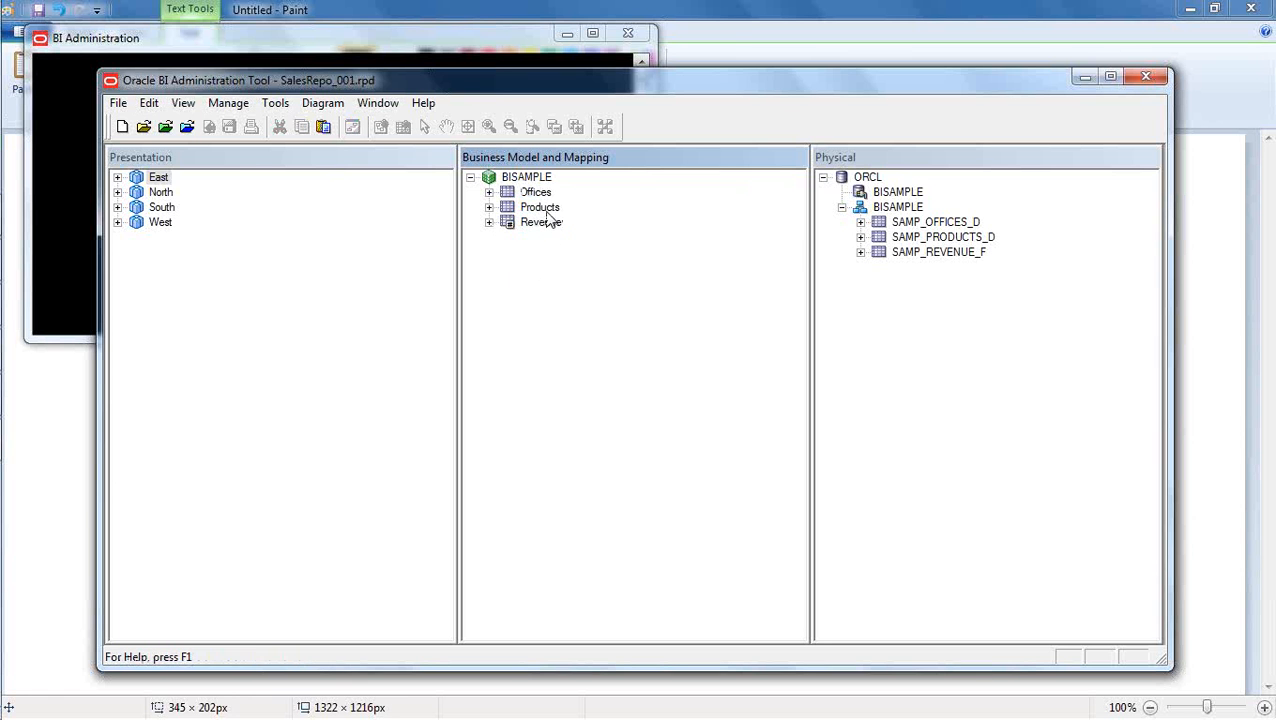
{"action": "left_click", "coordinate": [546, 208]}
{"action": "left_click", "coordinate": [544, 193]}
{"action": "left_click", "coordinate": [568, 279]}
Expand the Revenue logical table to view its sources and columns, and review the subject areas in the Presentation layer.
{"action": "left_click", "coordinate": [488, 224]}
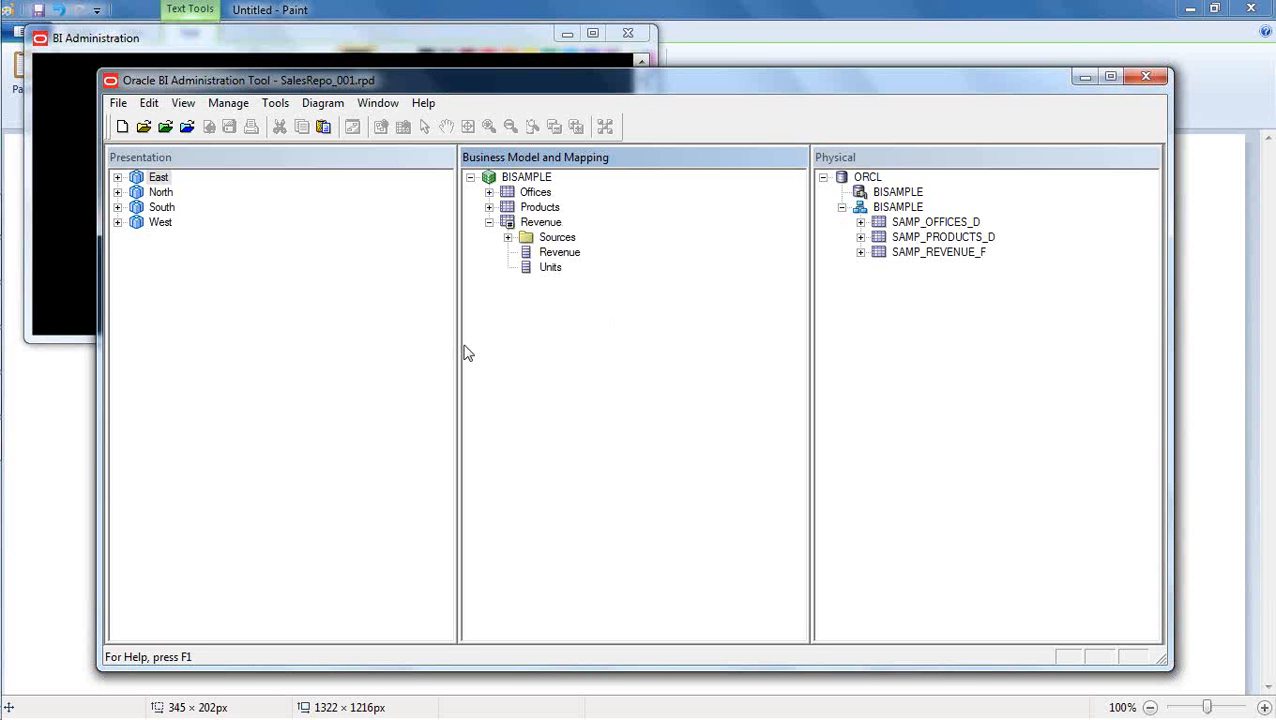
{"action": "left_click", "coordinate": [310, 333]}
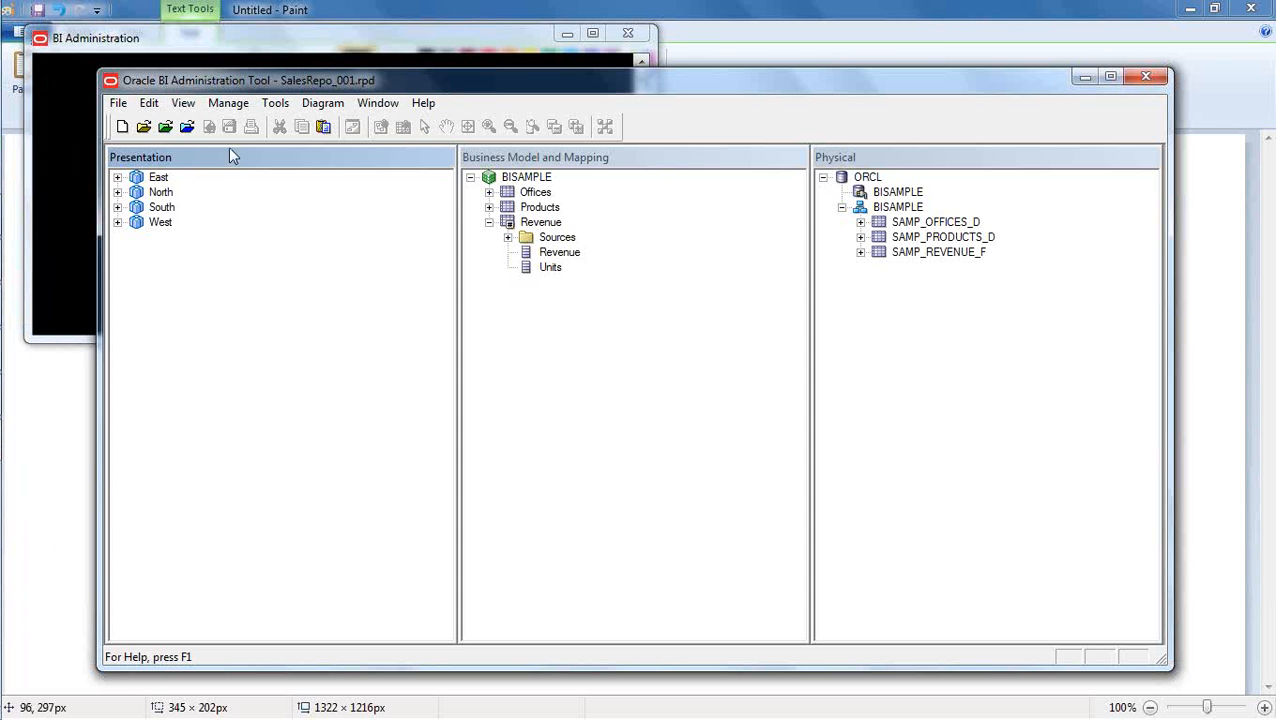
{"action": "left_click", "coordinate": [616, 391]}
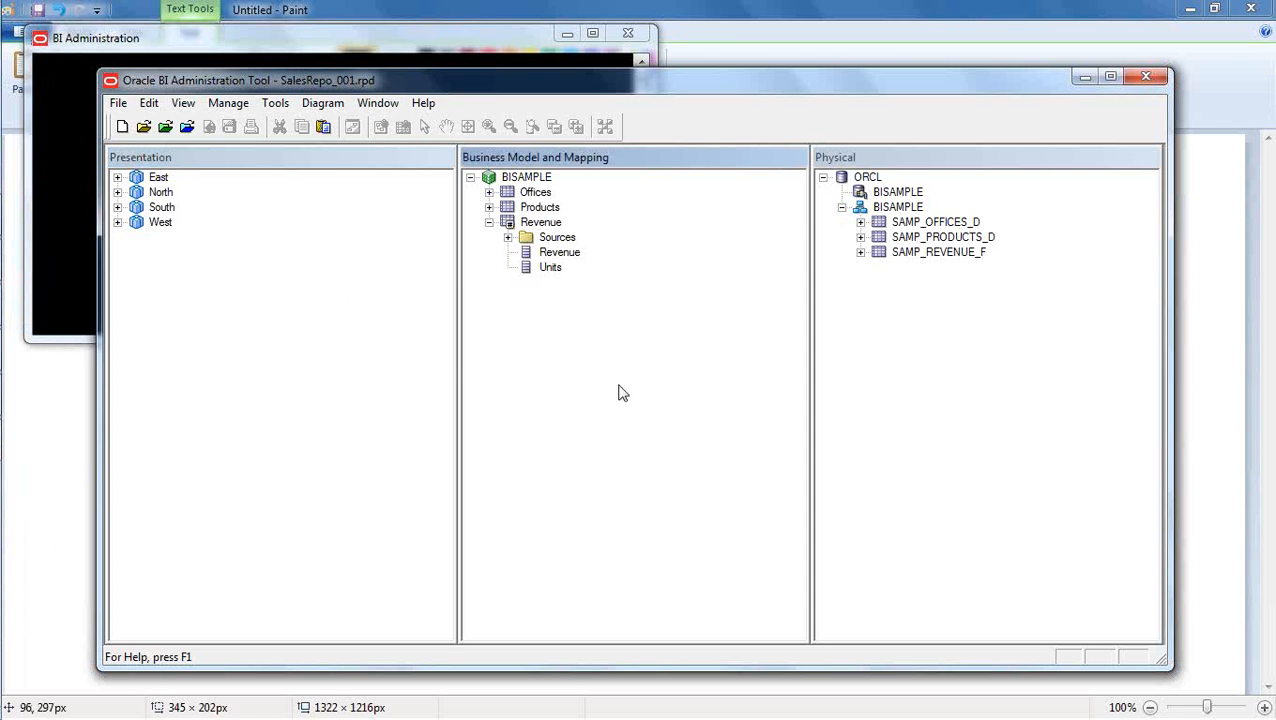
Switch to Paint and draw a short pencil mark beside "1. Creation of repository".
{"action": "left_click", "coordinate": [42, 484]}
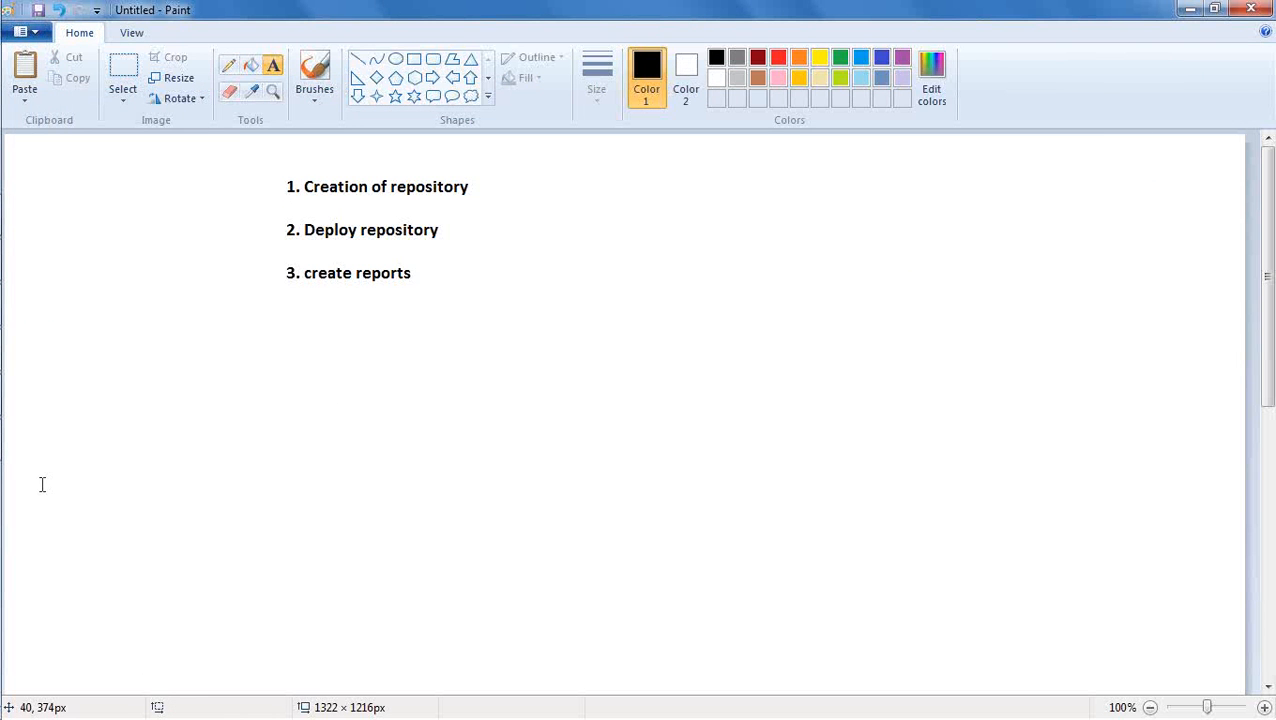
{"action": "left_click", "coordinate": [230, 68]}
{"action": "left_click_drag", "start_coordinate": [275, 188], "coordinate": [287, 183]}
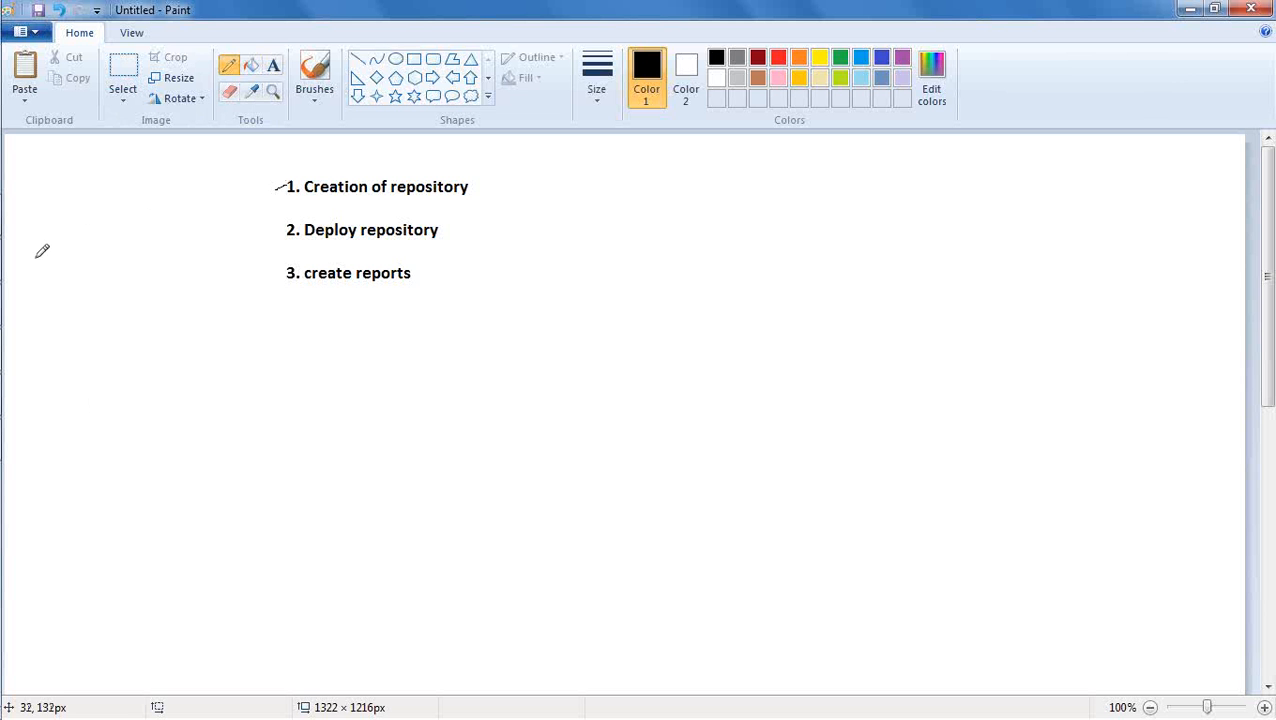
Switch to the command window and check the WebLogic server's startup status.
{"action": "mouse_move", "coordinate": [8, 280]}
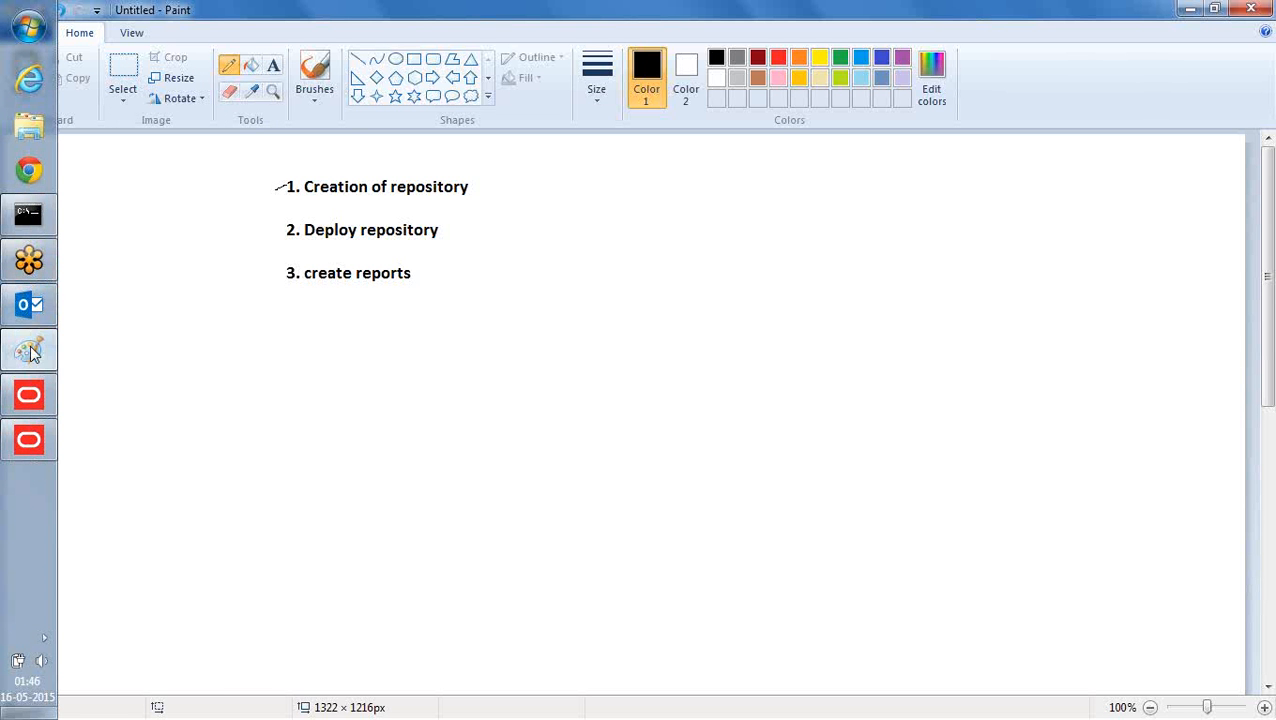
{"action": "left_click", "coordinate": [28, 216]}
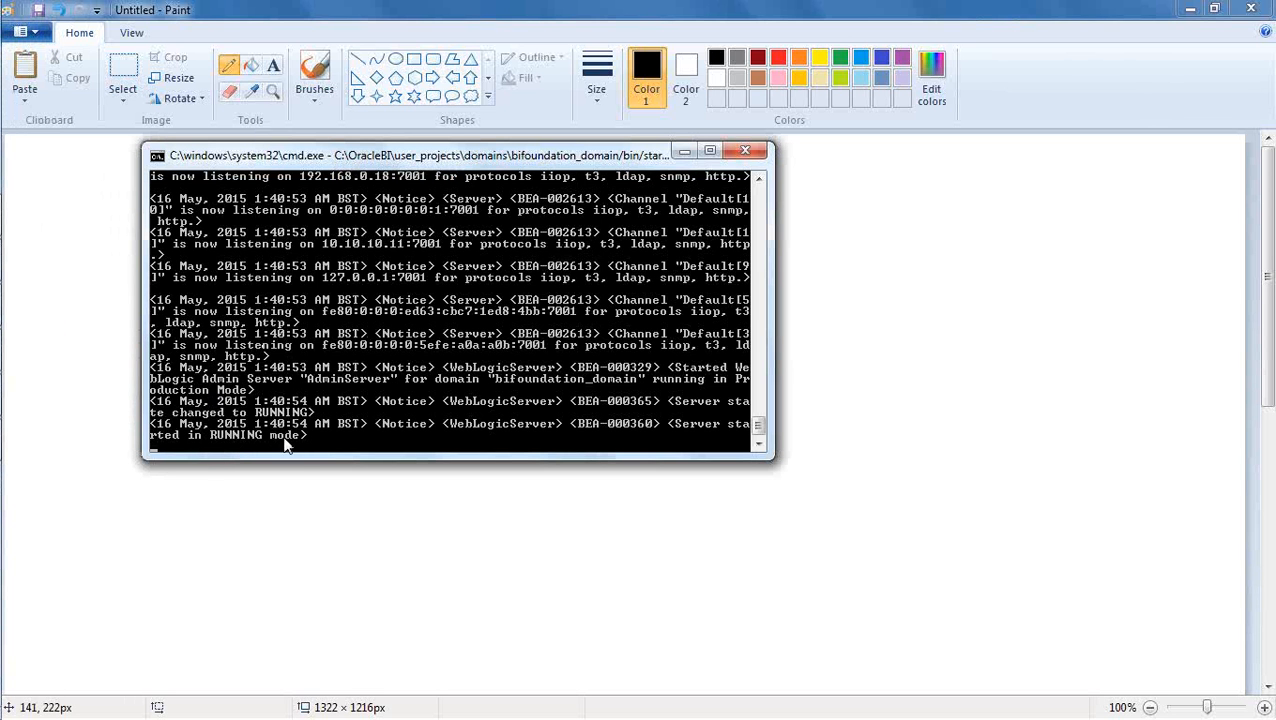
{"action": "mouse_move", "coordinate": [5, 82]}
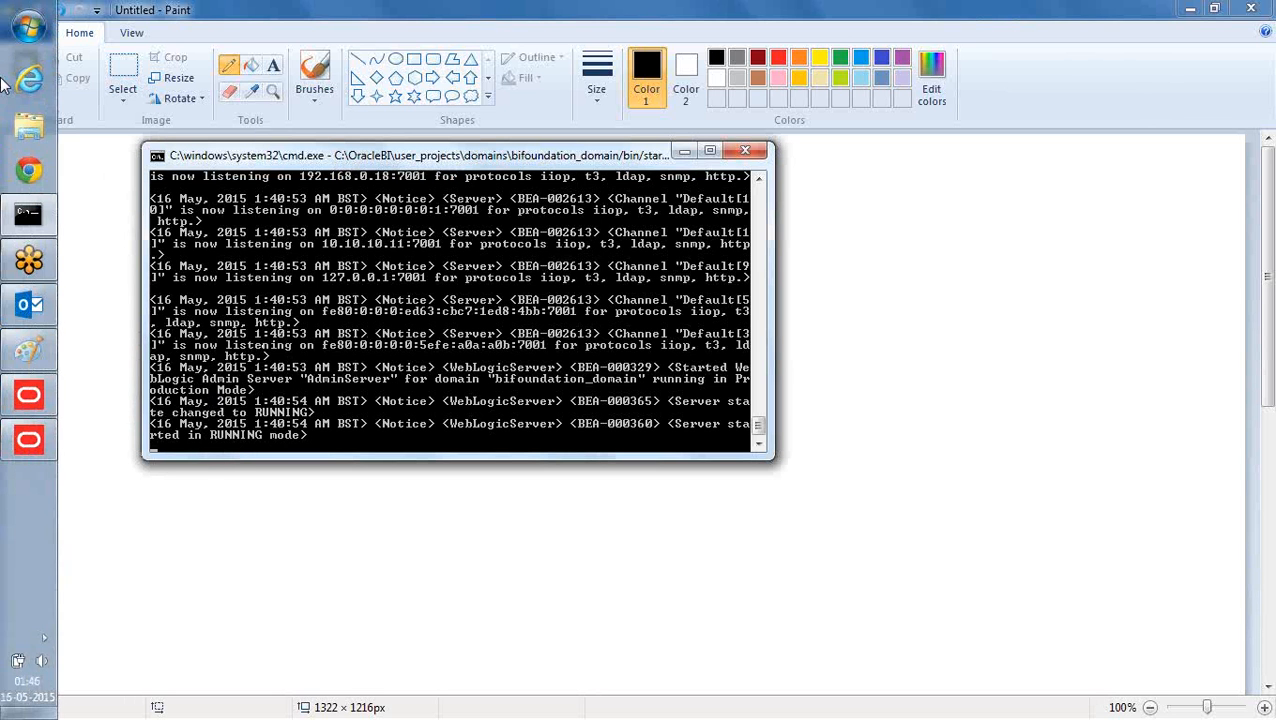
Open the Windows Services console, maximize it and widen the Name column to fit the full service names.
{"action": "left_click", "coordinate": [28, 28]}
{"action": "left_click", "coordinate": [87, 113]}
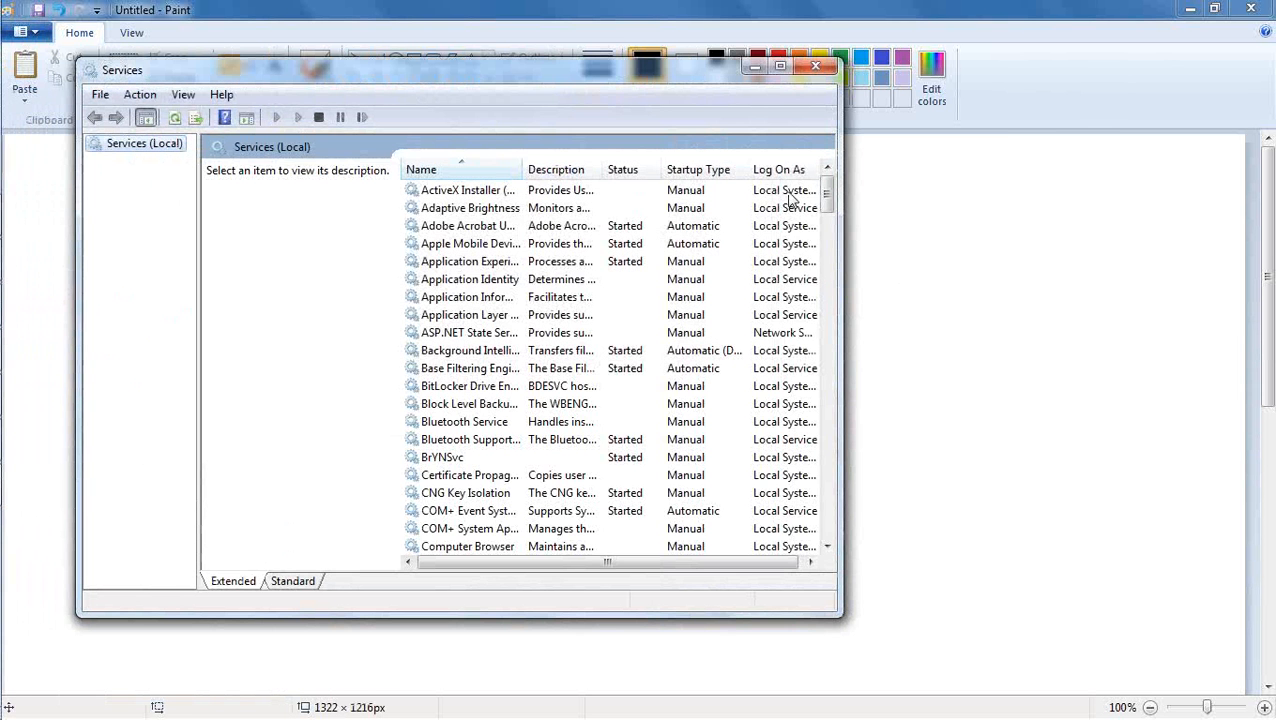
{"action": "left_click", "coordinate": [780, 67]}
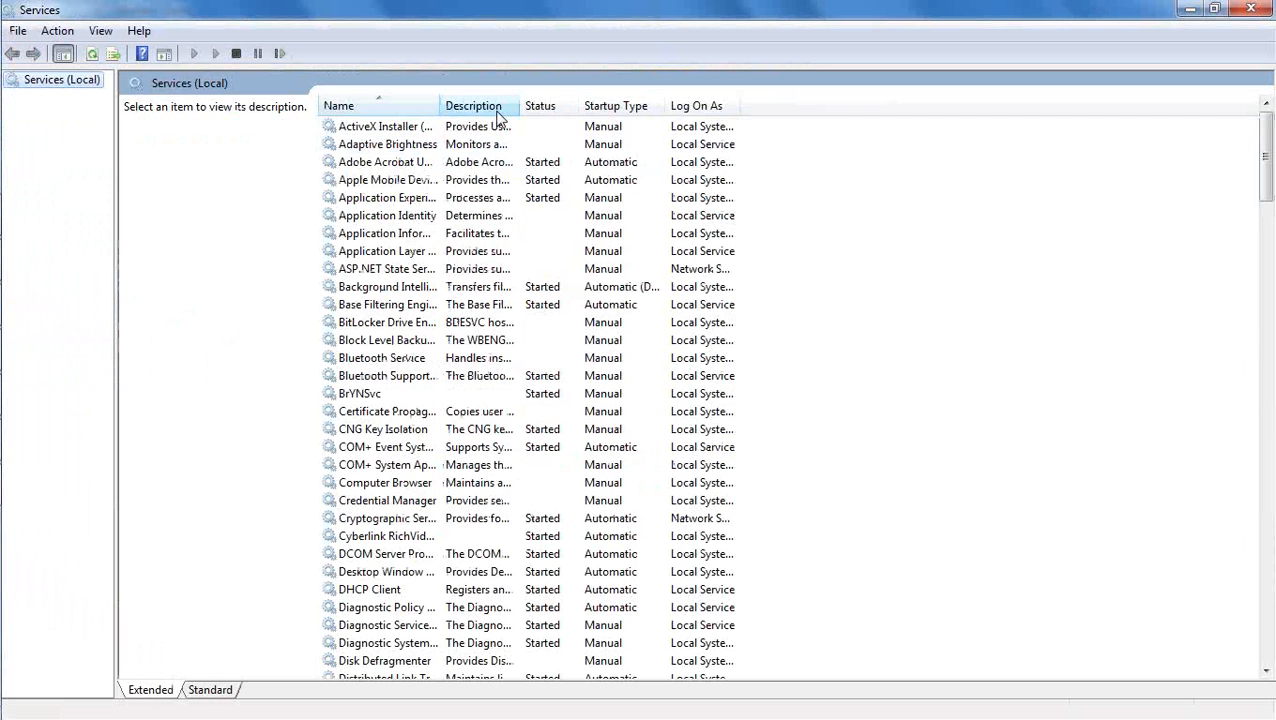
{"action": "double_click", "coordinate": [440, 105]}
Start the Oracle Process Manager (instance2) service, refresh the services list and minimize the console.
{"action": "scroll", "coordinate": [524, 277], "scroll_direction": "down", "scroll_amount": 6}
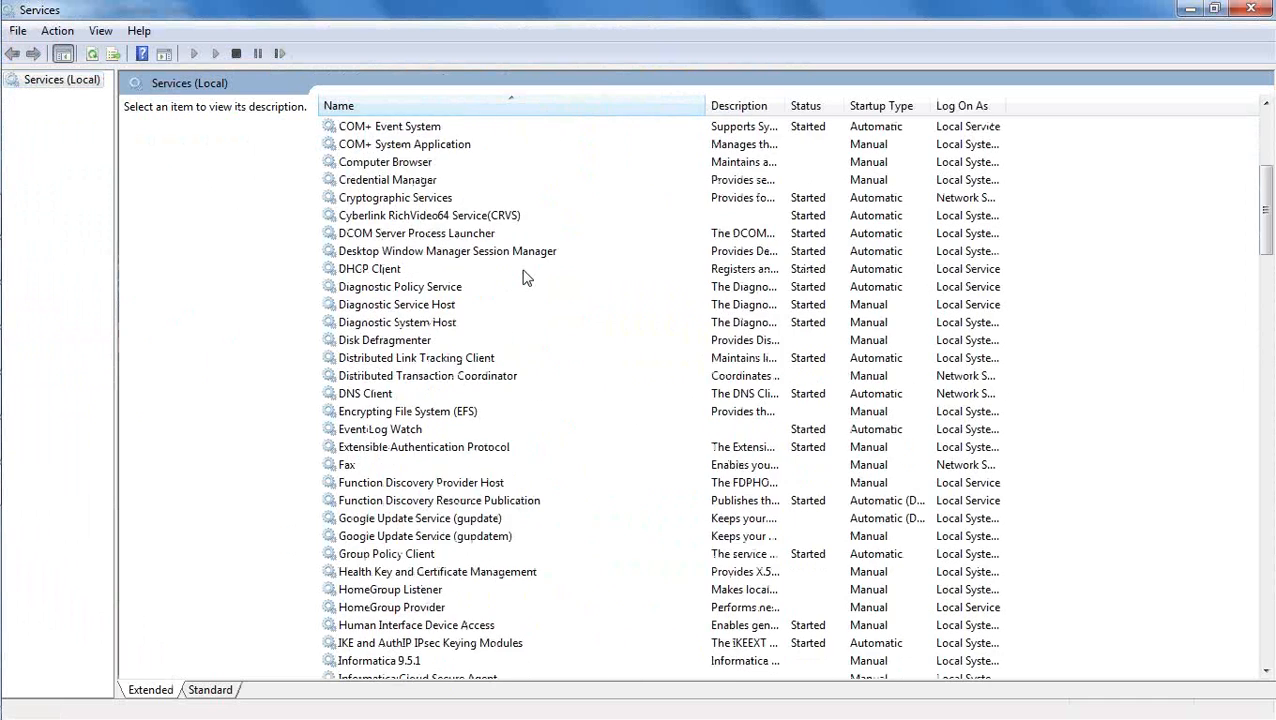
{"action": "scroll", "coordinate": [524, 277], "scroll_direction": "down", "scroll_amount": 20}
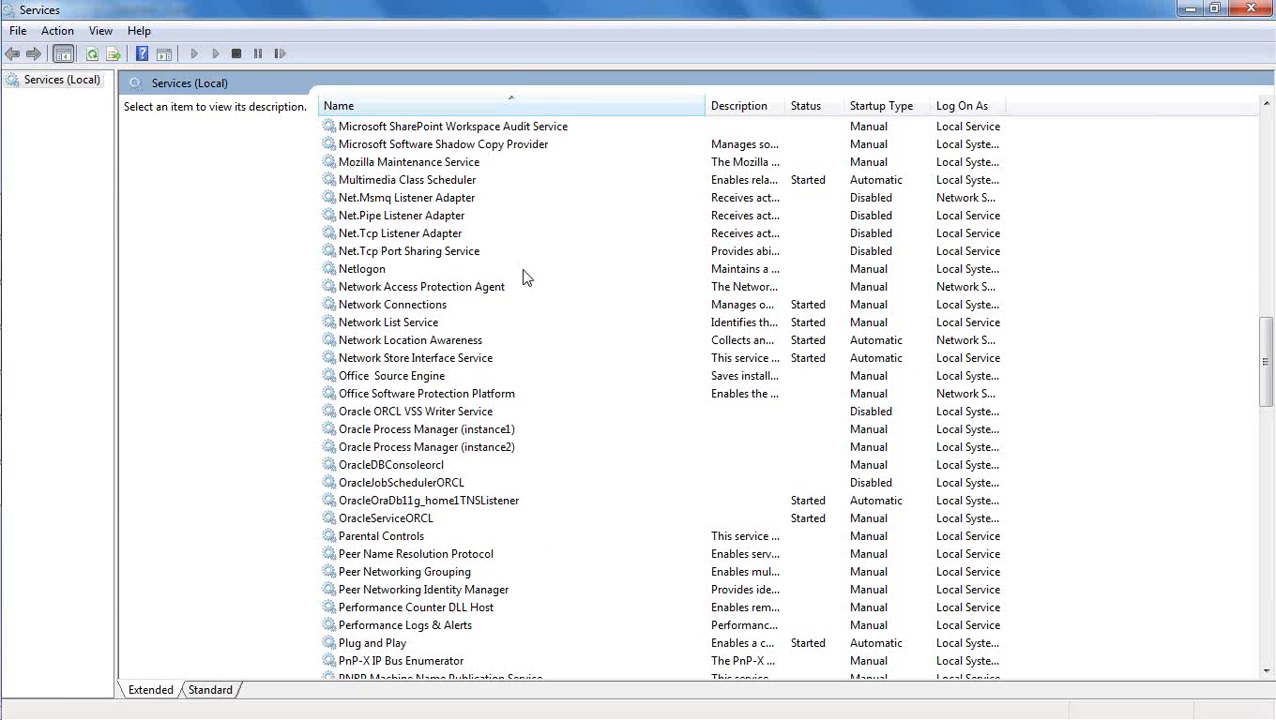
{"action": "left_click", "coordinate": [486, 447]}
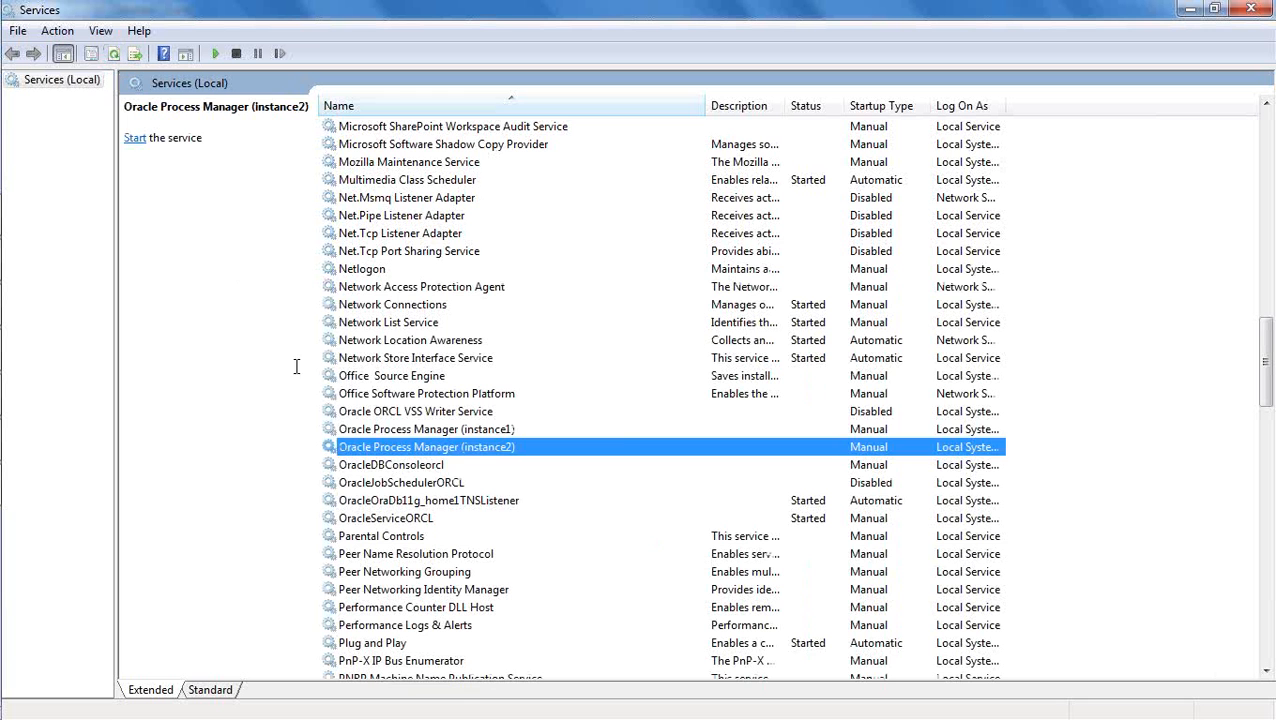
{"action": "right_click", "coordinate": [492, 447]}
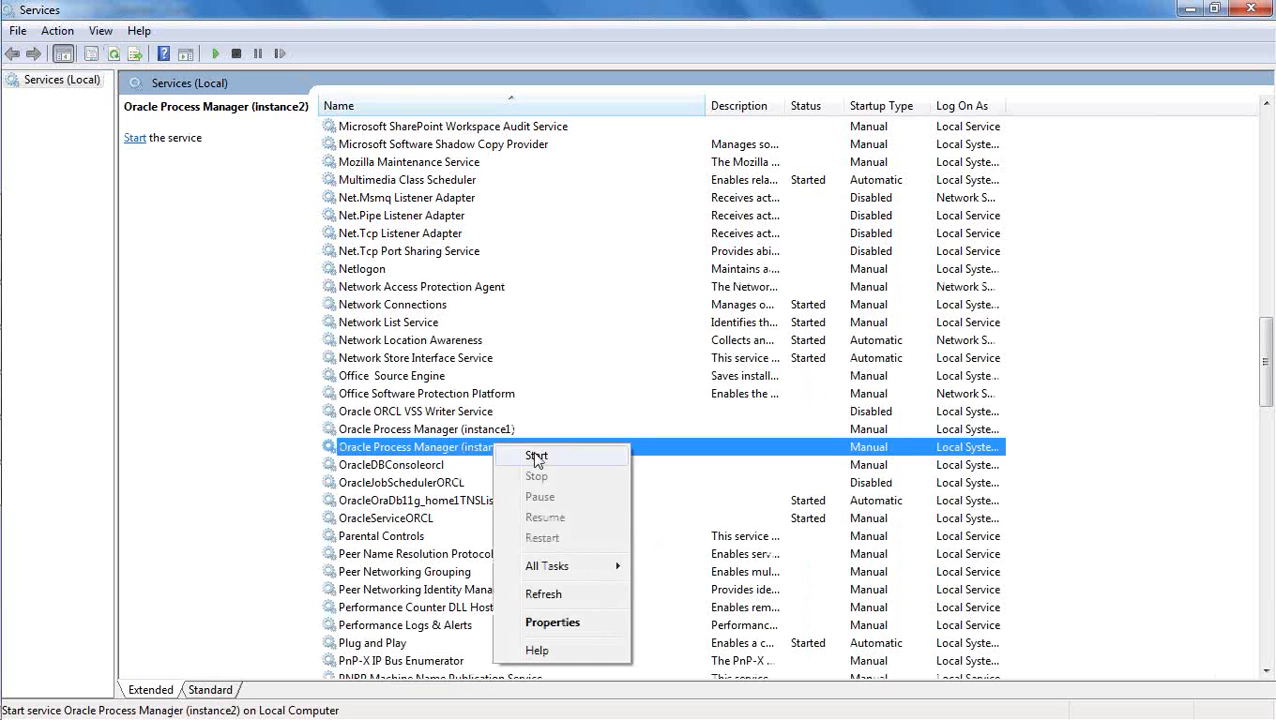
{"action": "left_click", "coordinate": [536, 456]}
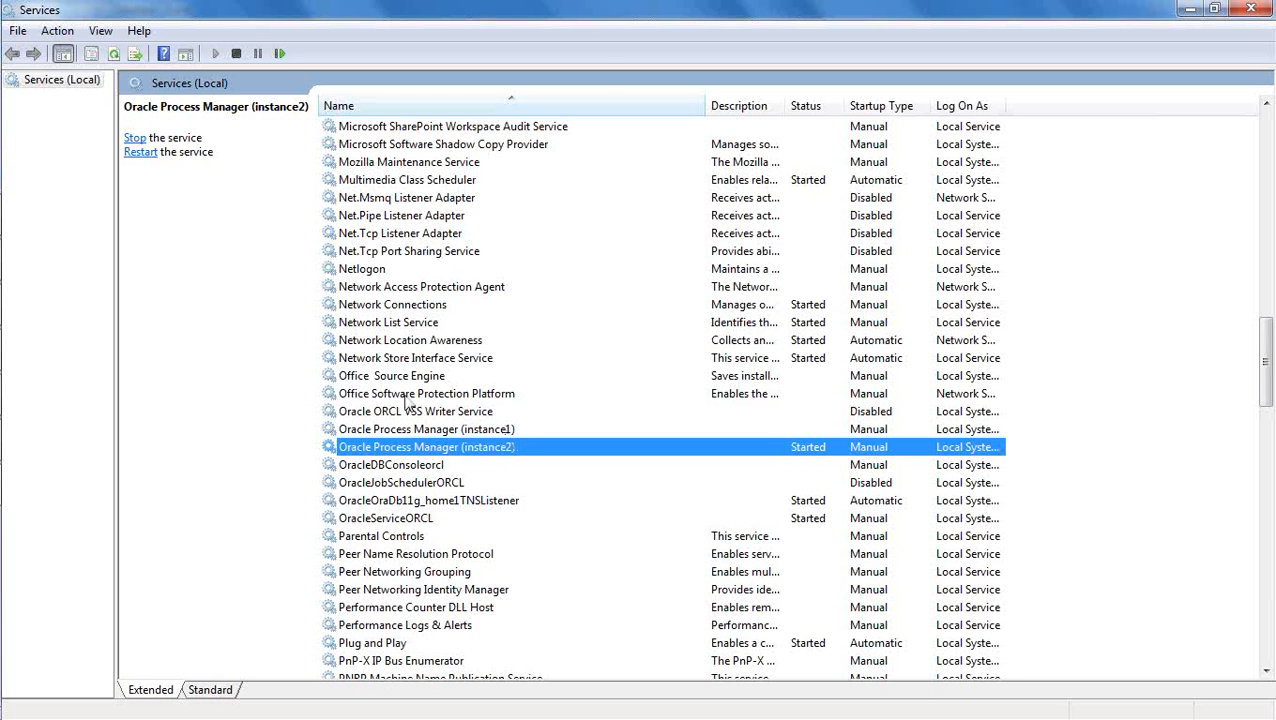
{"action": "left_click", "coordinate": [113, 56]}
{"action": "left_click", "coordinate": [1189, 10]}
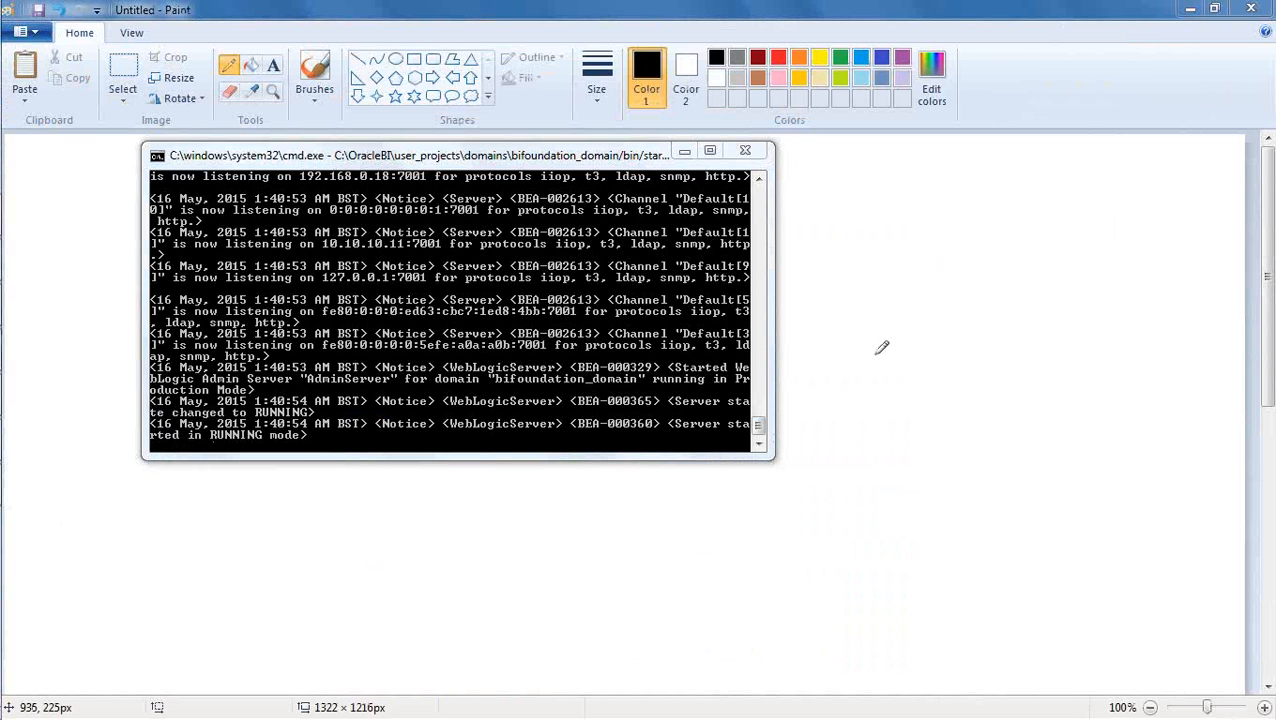
Return to the Paint canvas and draw a short pencil mark beside "2. Deploy repository".
{"action": "left_click", "coordinate": [738, 12]}
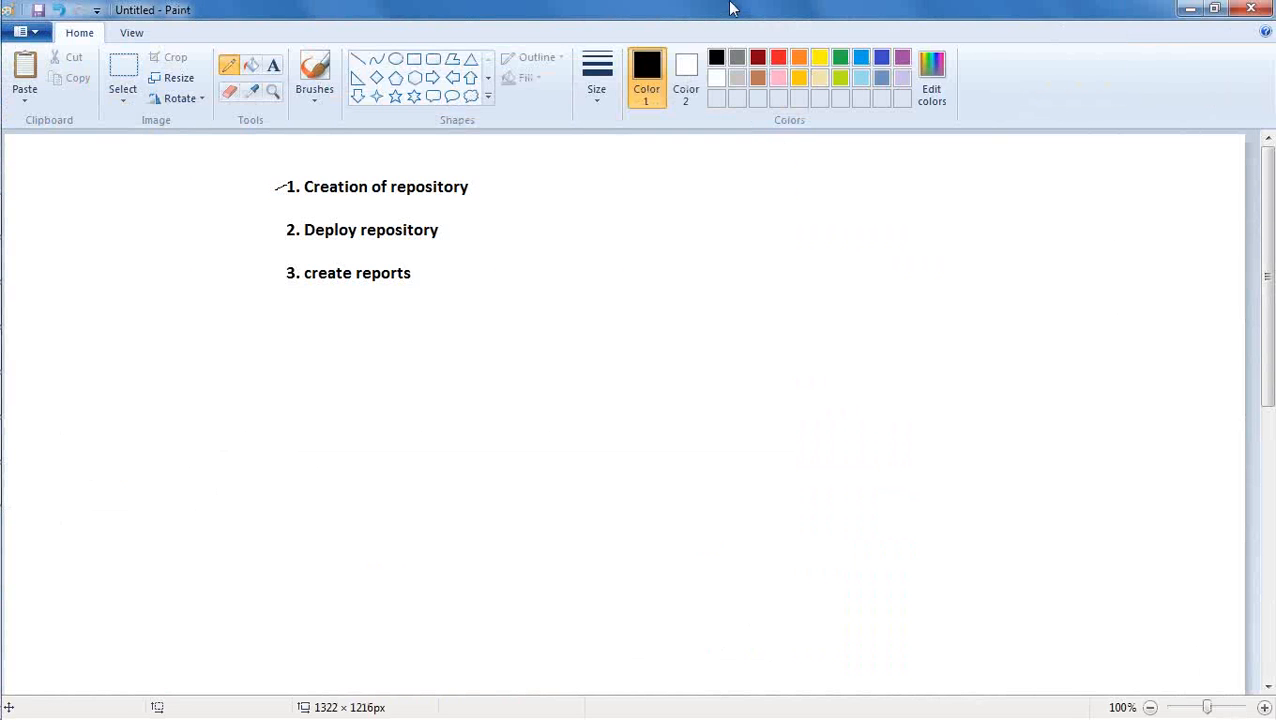
{"action": "left_click_drag", "start_coordinate": [270, 236], "coordinate": [282, 228]}
Launch Mozilla Firefox.
{"action": "mouse_move", "coordinate": [5, 72]}
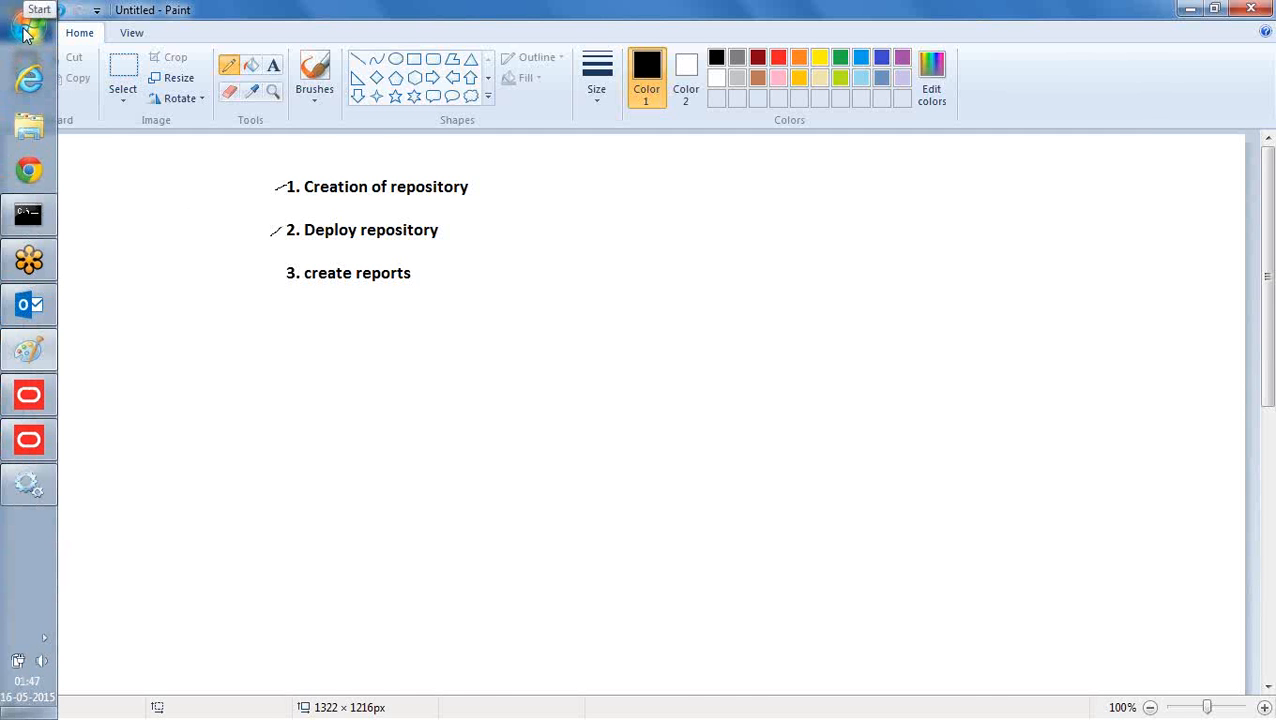
{"action": "left_click", "coordinate": [27, 33]}
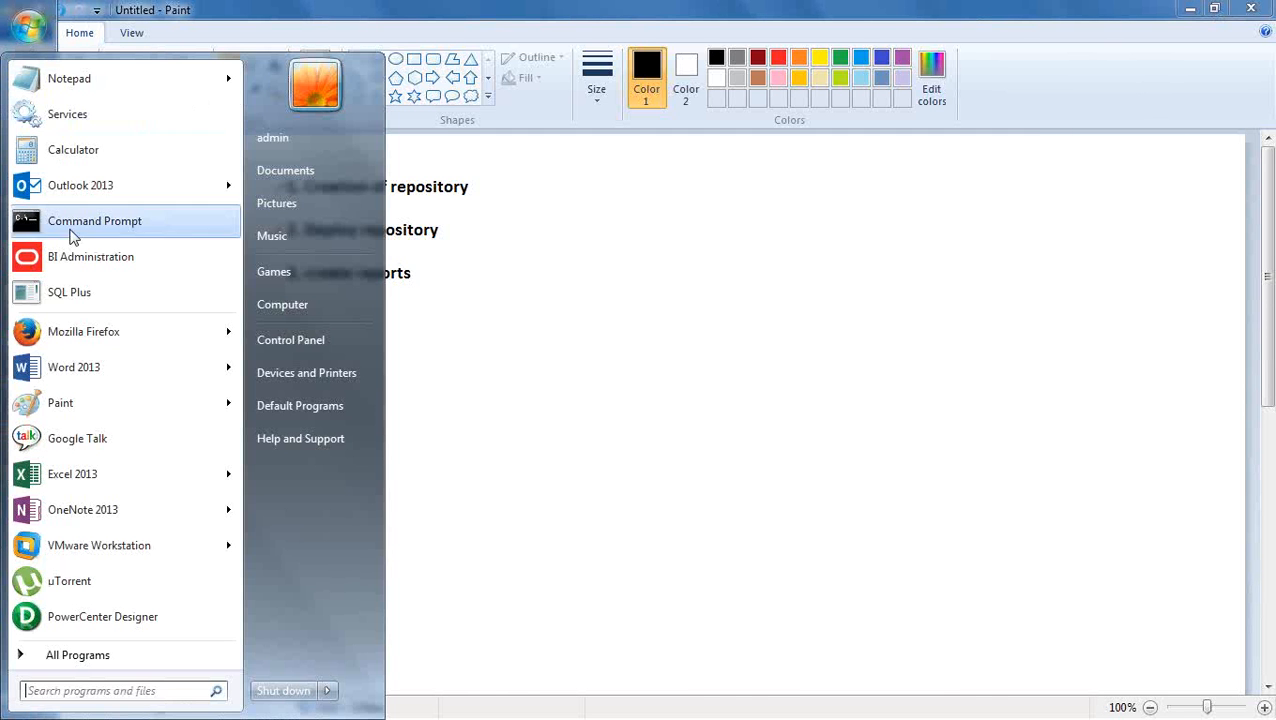
{"action": "mouse_move", "coordinate": [139, 333]}
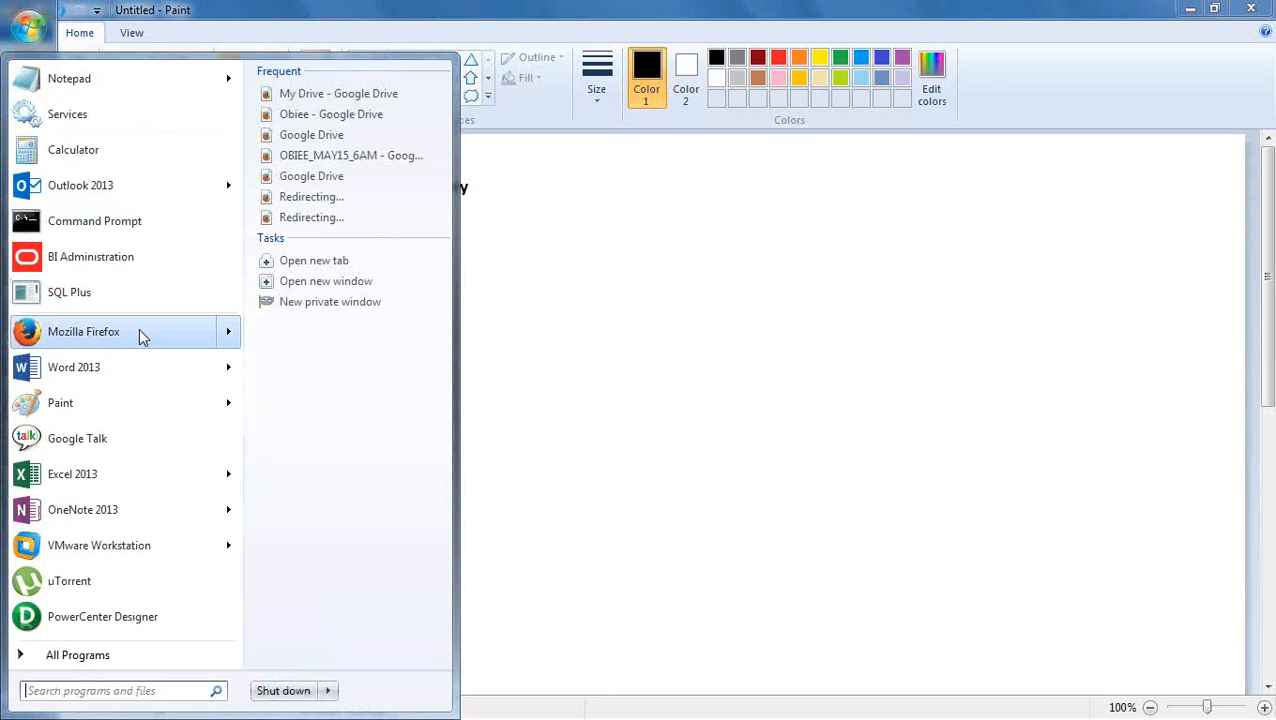
{"action": "left_click", "coordinate": [135, 332]}
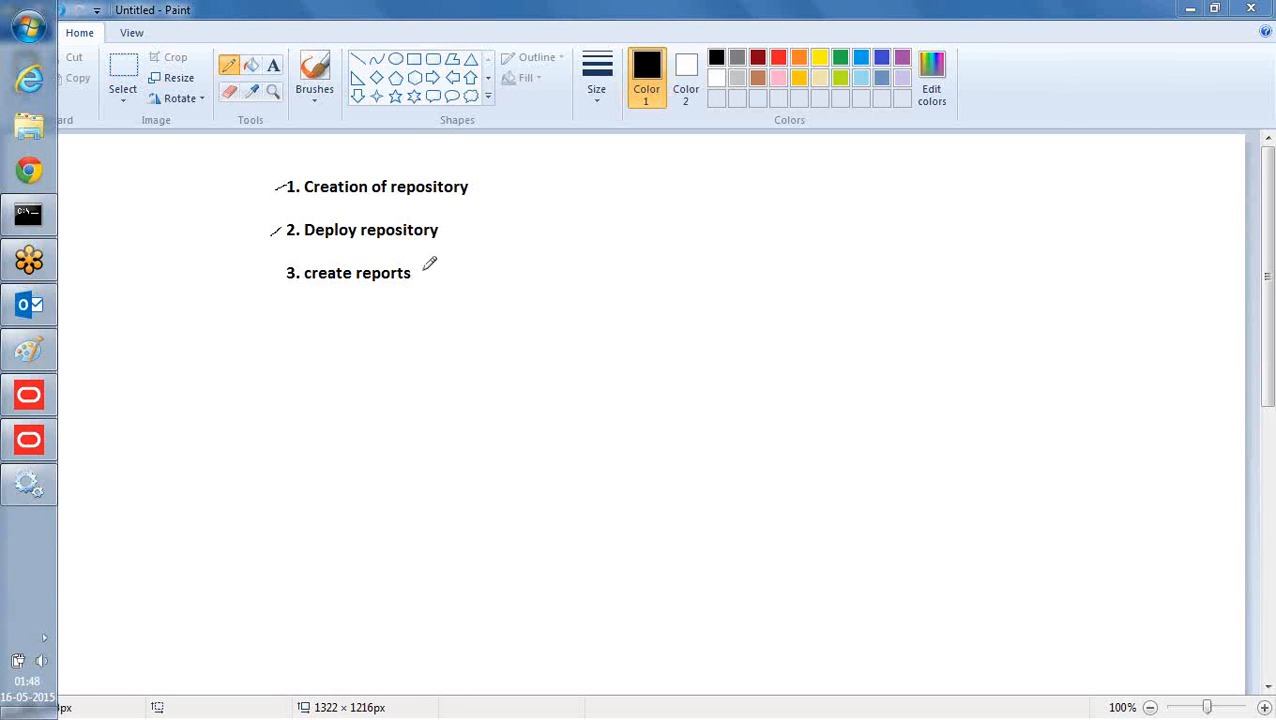
Draw pencil arrows after "3. create reports" and "2. Deploy repository", and a curly brace joining both lines.
{"action": "mouse_move", "coordinate": [423, 272]}
{"action": "left_mouse_down"}
{"action": "mouse_move", "coordinate": [460, 272]}
{"action": "mouse_move", "coordinate": [450, 282]}
{"action": "left_mouse_up"}
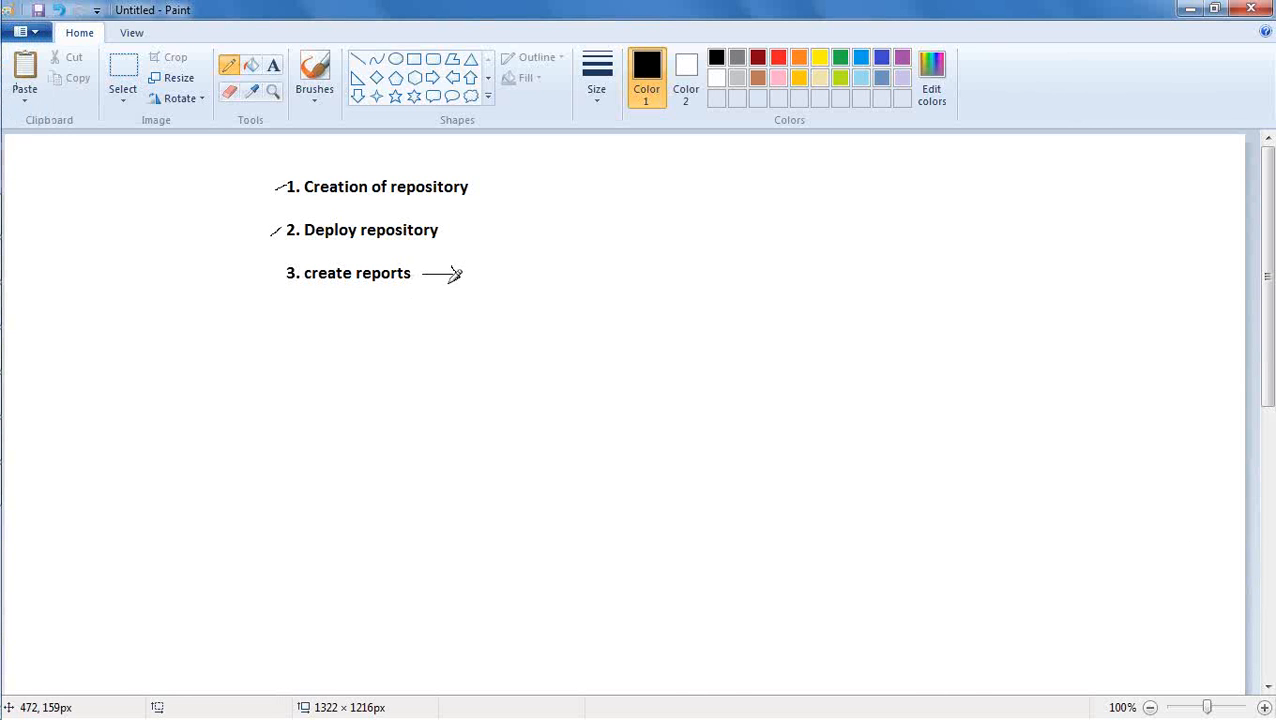
{"action": "left_click_drag", "start_coordinate": [443, 230], "coordinate": [472, 230]}
{"action": "mouse_move", "coordinate": [472, 230]}
{"action": "left_mouse_down"}
{"action": "mouse_move", "coordinate": [454, 239]}
{"action": "mouse_move", "coordinate": [503, 234]}
{"action": "mouse_move", "coordinate": [490, 293]}
{"action": "left_mouse_up"}
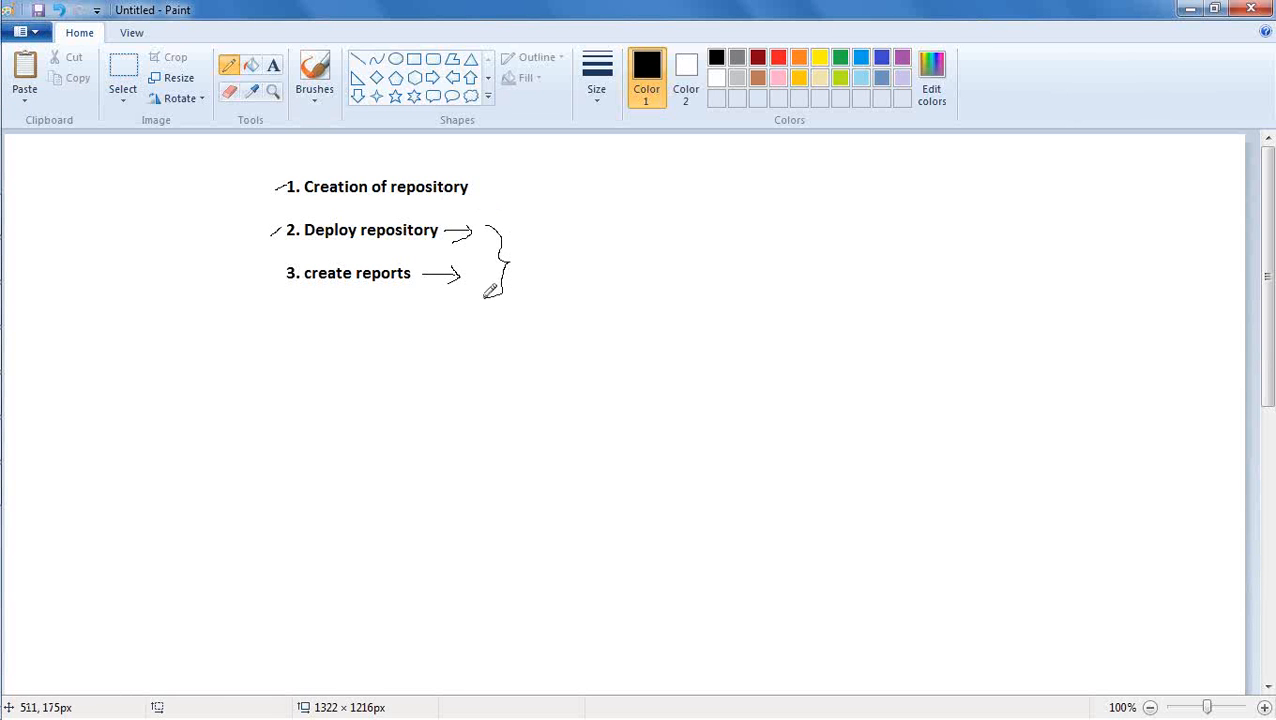
Add the text label "browser" beside the curly brace.
{"action": "left_click", "coordinate": [272, 66]}
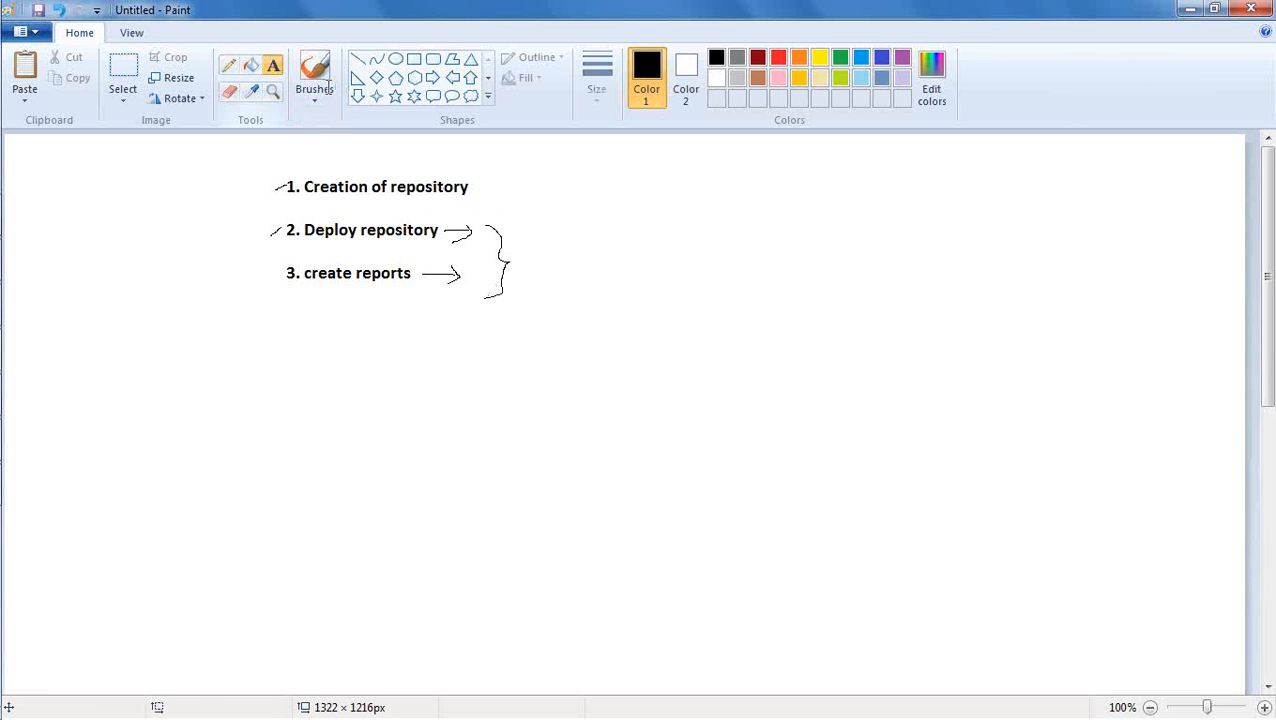
{"action": "left_click", "coordinate": [523, 245]}
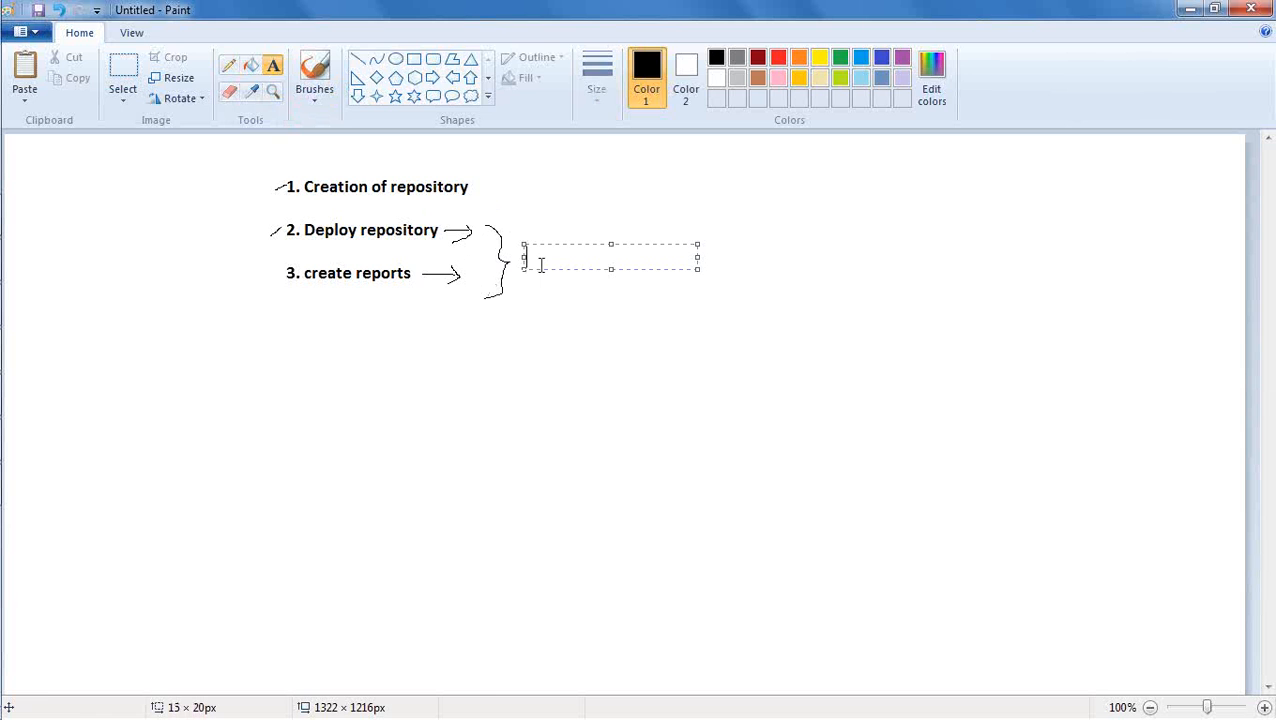
{"action": "type", "text": "browser"}
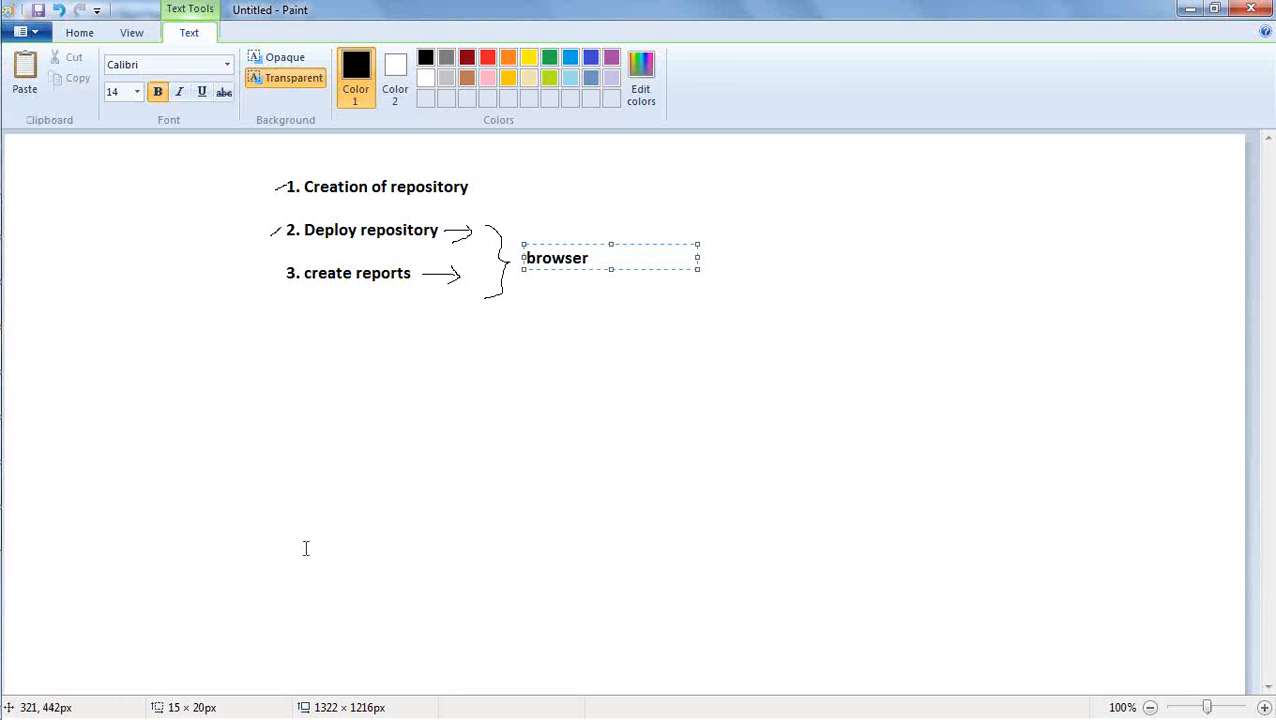
Examine the programs installed in the Oracle Business Intelligence program group, and return to the Paint drawing.
{"action": "mouse_move", "coordinate": [5, 65]}
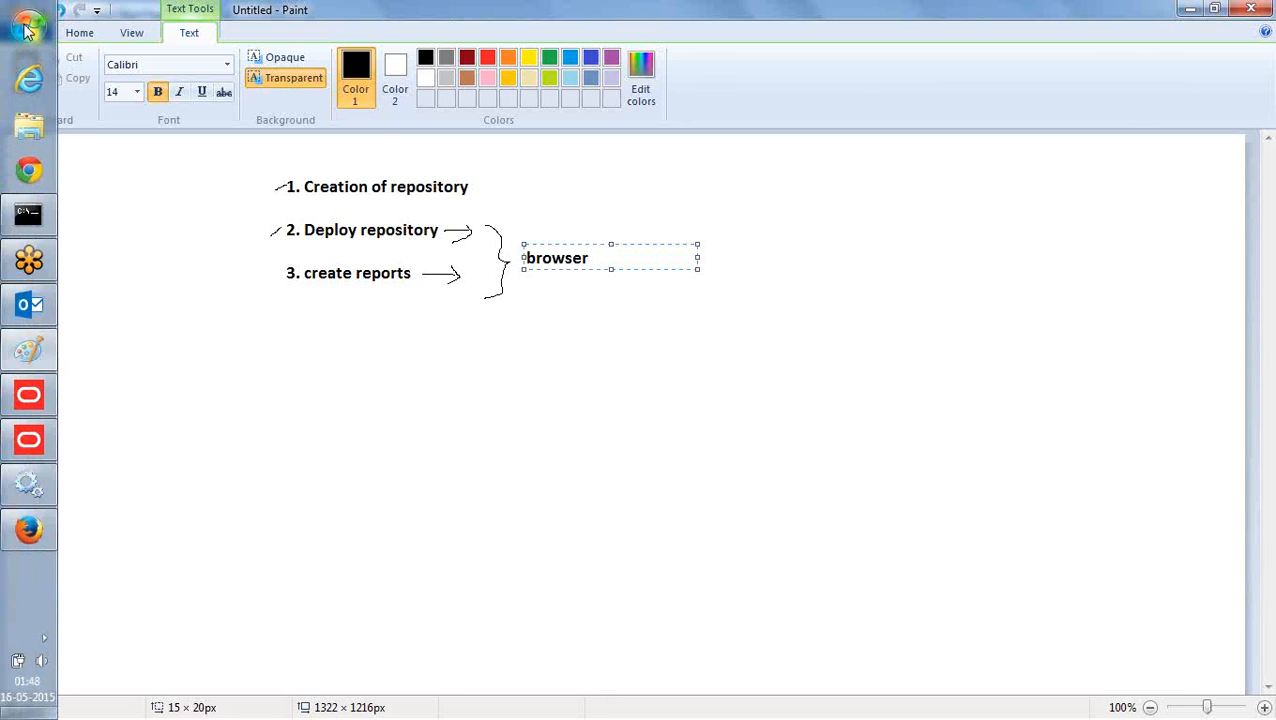
{"action": "left_click", "coordinate": [26, 28]}
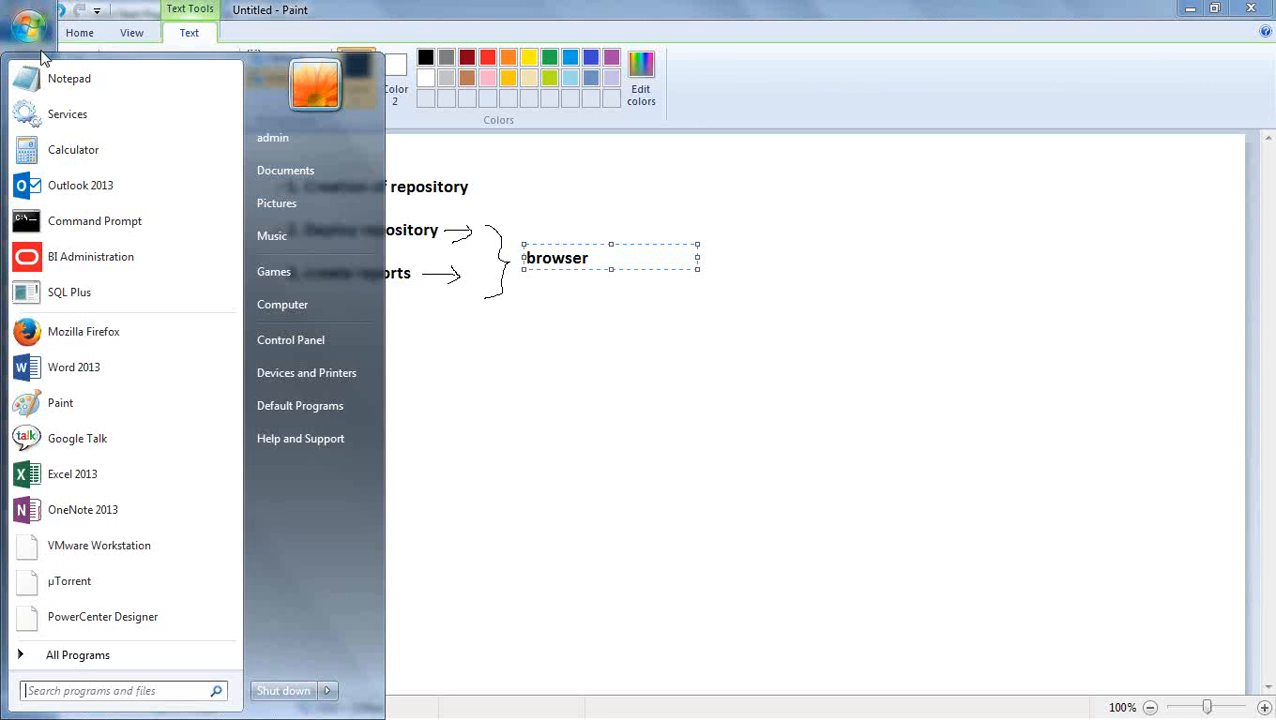
{"action": "left_click", "coordinate": [160, 657]}
{"action": "scroll", "coordinate": [180, 400], "scroll_direction": "down", "scroll_amount": 5}
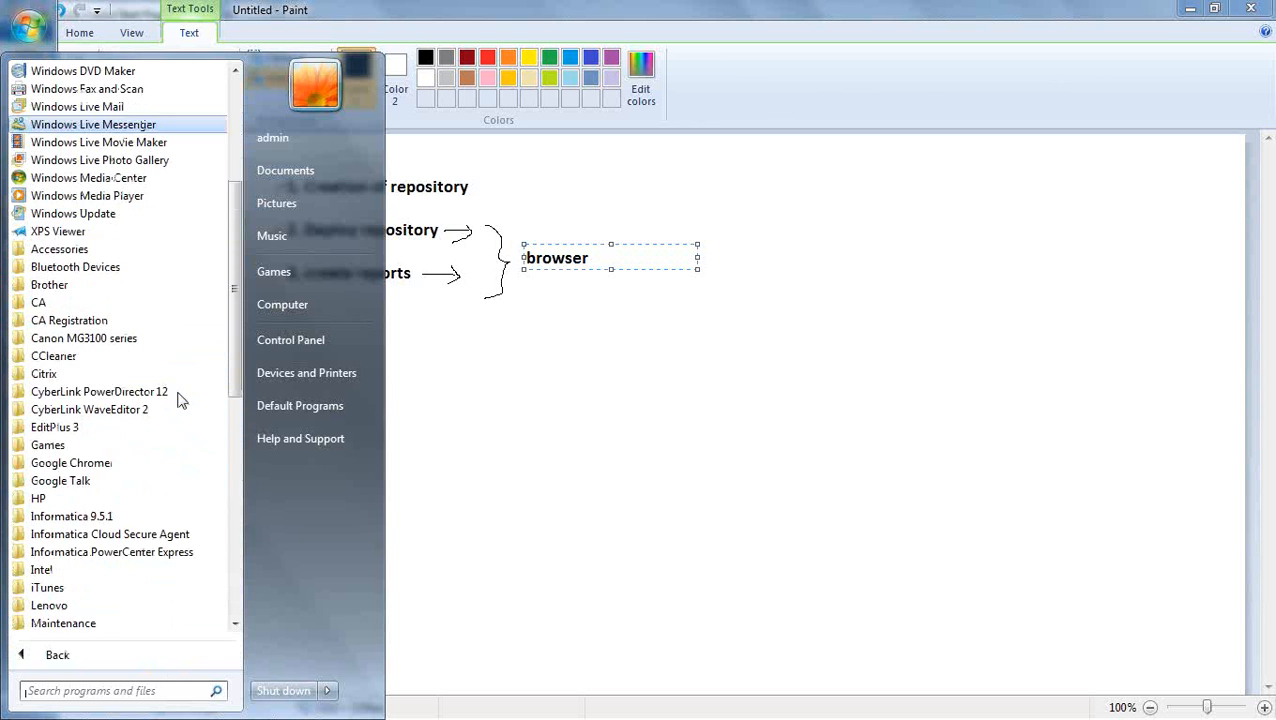
{"action": "scroll", "coordinate": [142, 507], "scroll_direction": "down", "scroll_amount": 4}
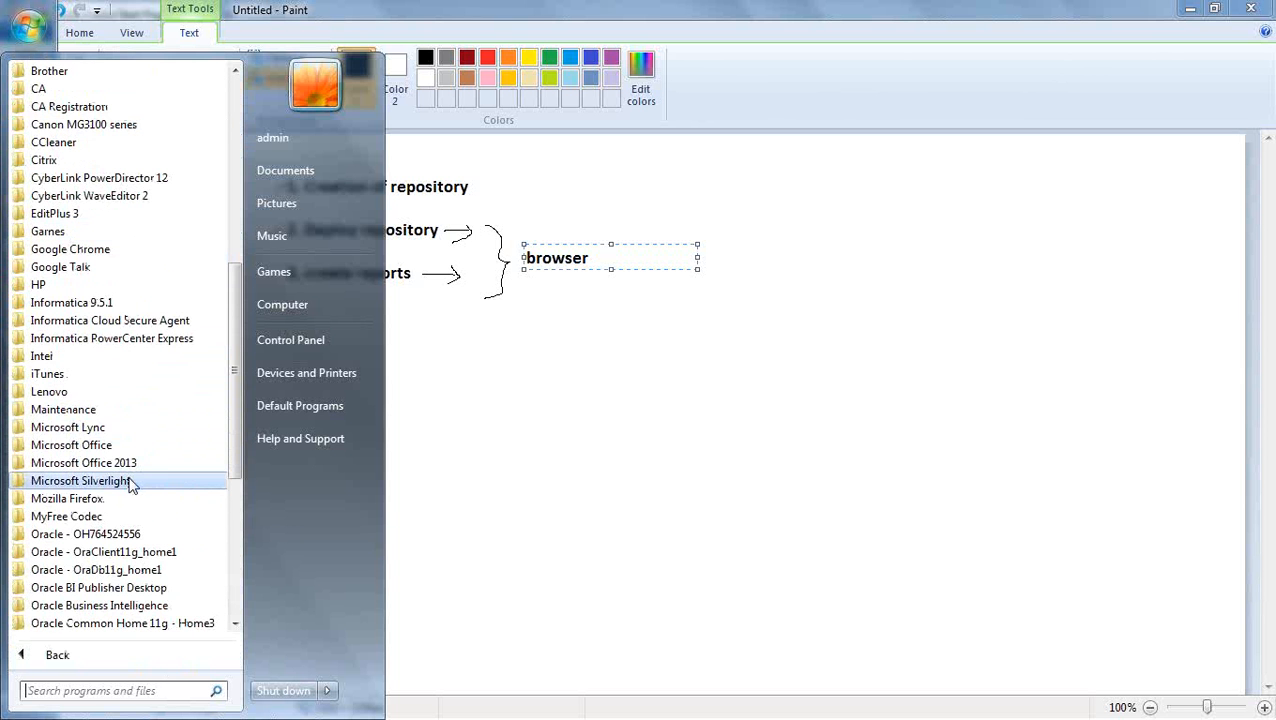
{"action": "scroll", "coordinate": [163, 400], "scroll_direction": "down", "scroll_amount": 3}
{"action": "left_click", "coordinate": [150, 445]}
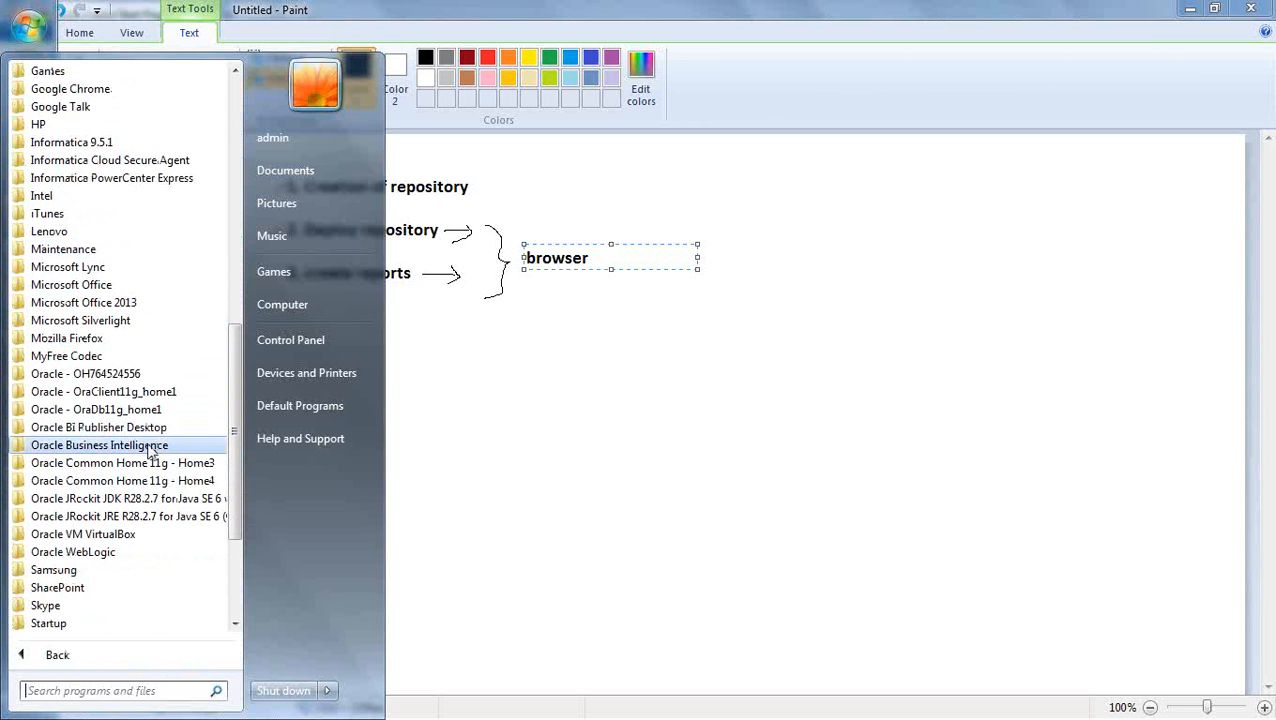
{"action": "scroll", "coordinate": [150, 360], "scroll_direction": "down", "scroll_amount": 3}
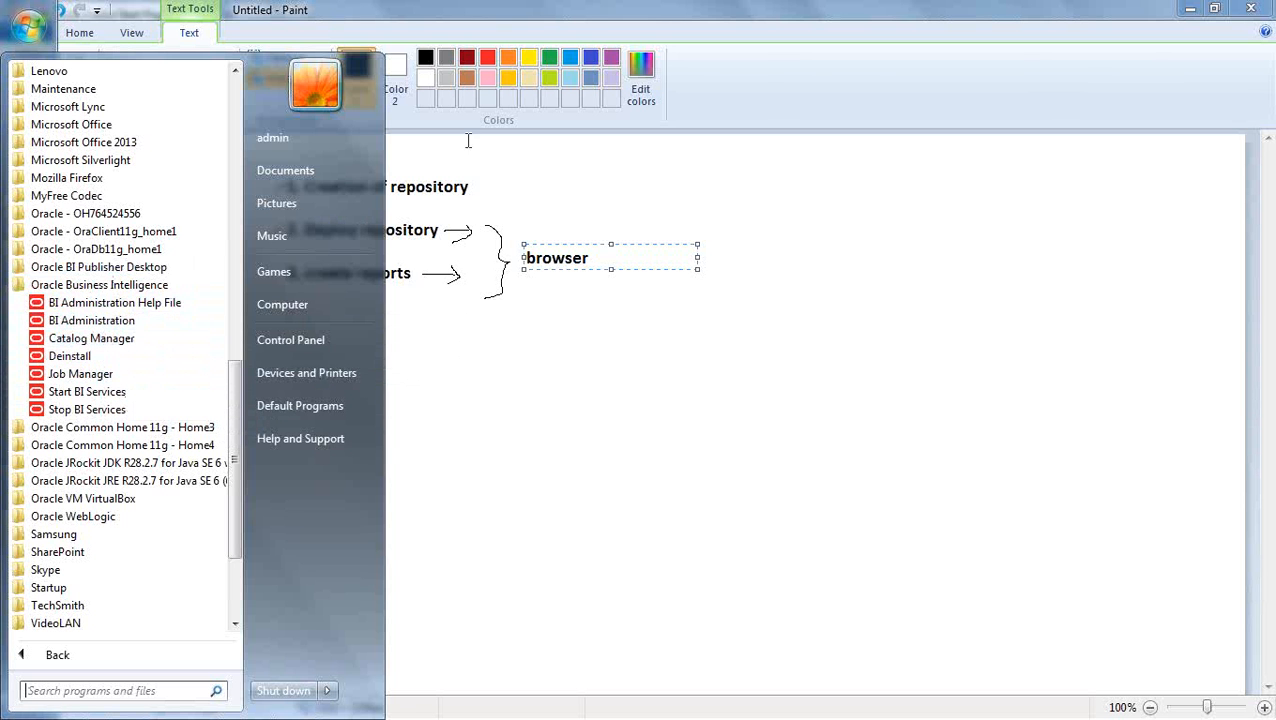
{"action": "left_click", "coordinate": [588, 13]}
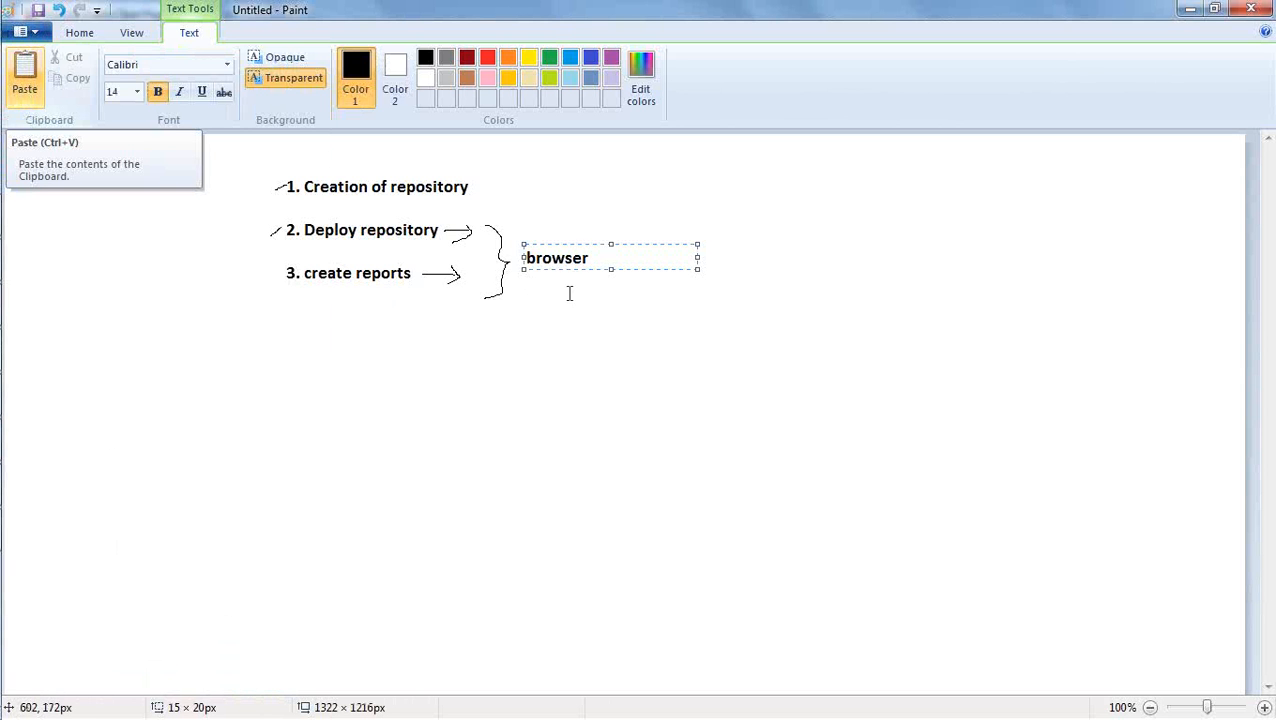
{"action": "left_click_drag", "start_coordinate": [586, 244], "coordinate": [581, 197]}
{"action": "left_click", "coordinate": [547, 253]}
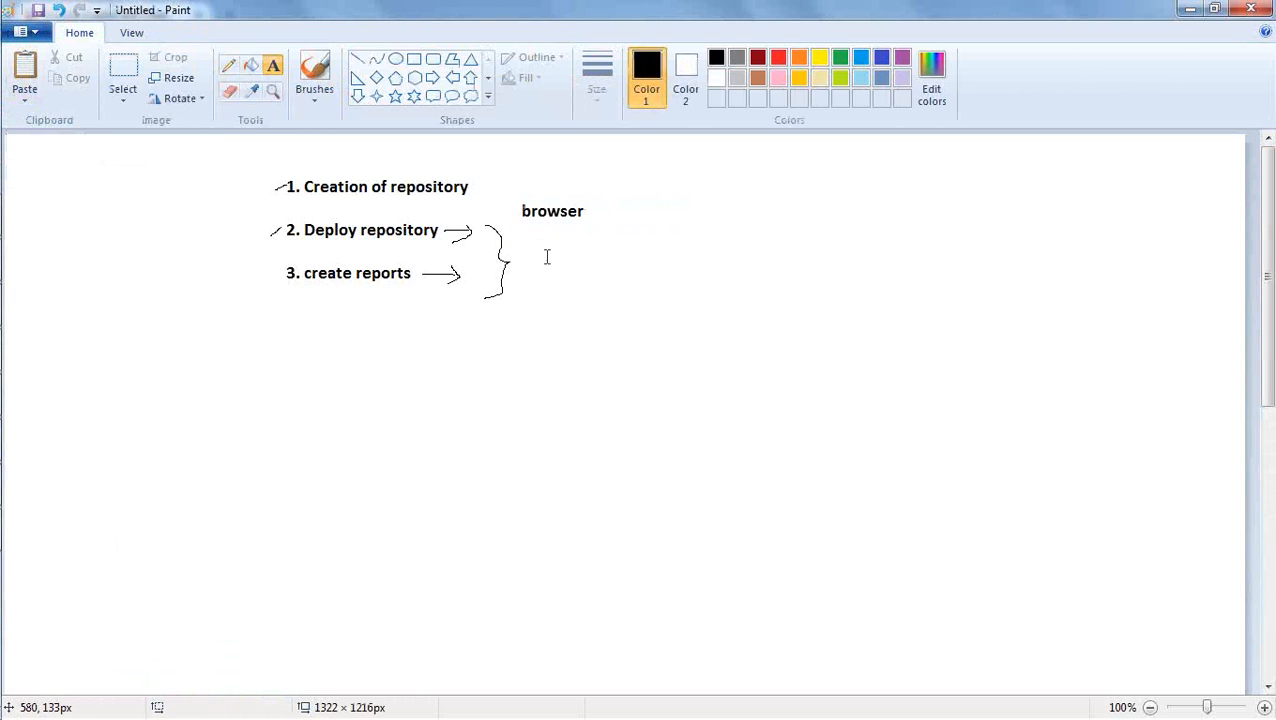
{"action": "left_click_drag", "start_coordinate": [515, 229], "coordinate": [787, 250]}
{"action": "type", "text": "http://"}
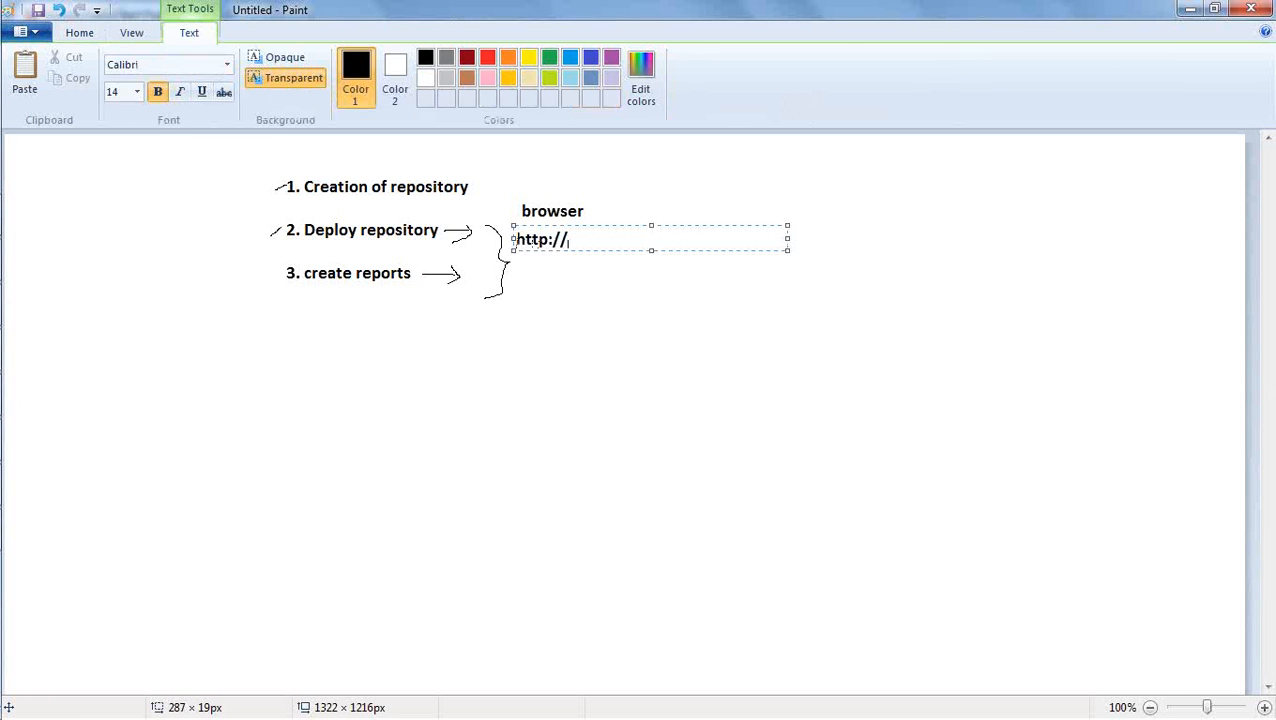
{"action": "type", "text": "localhost:"}
{"action": "type", "text": "7"}
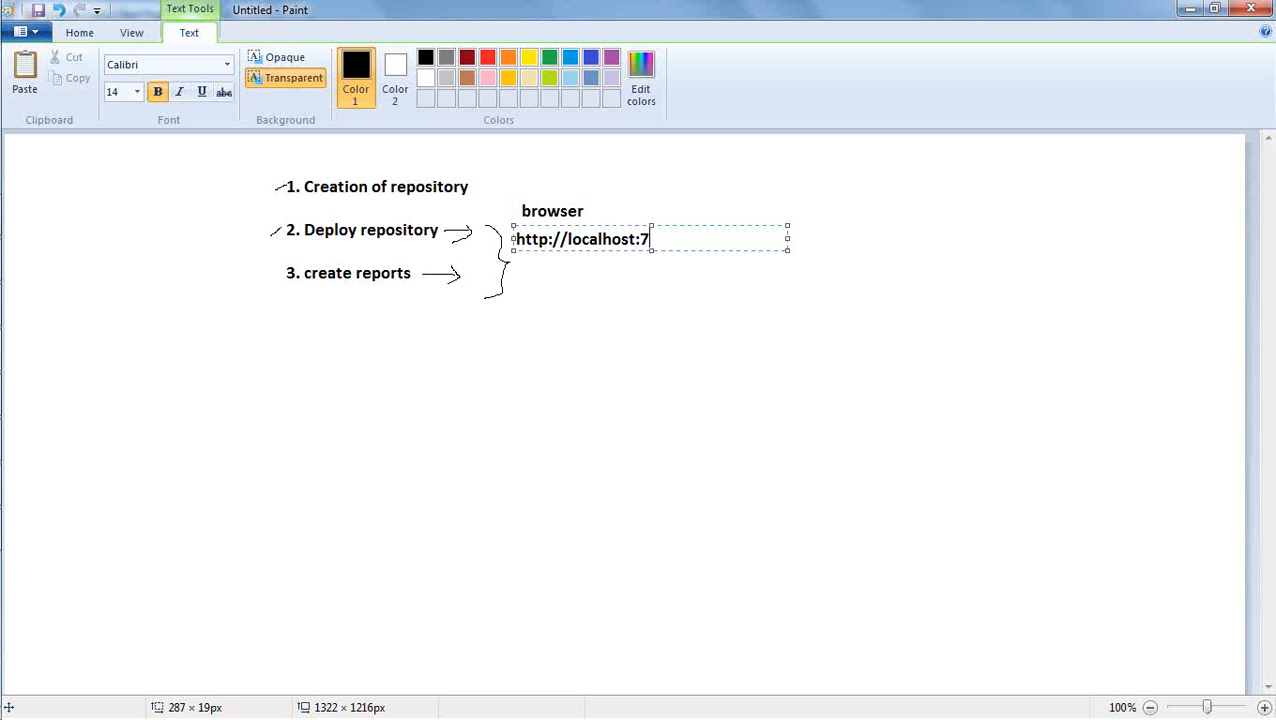
{"action": "type", "text": "001/"}
{"action": "type", "text": "em"}
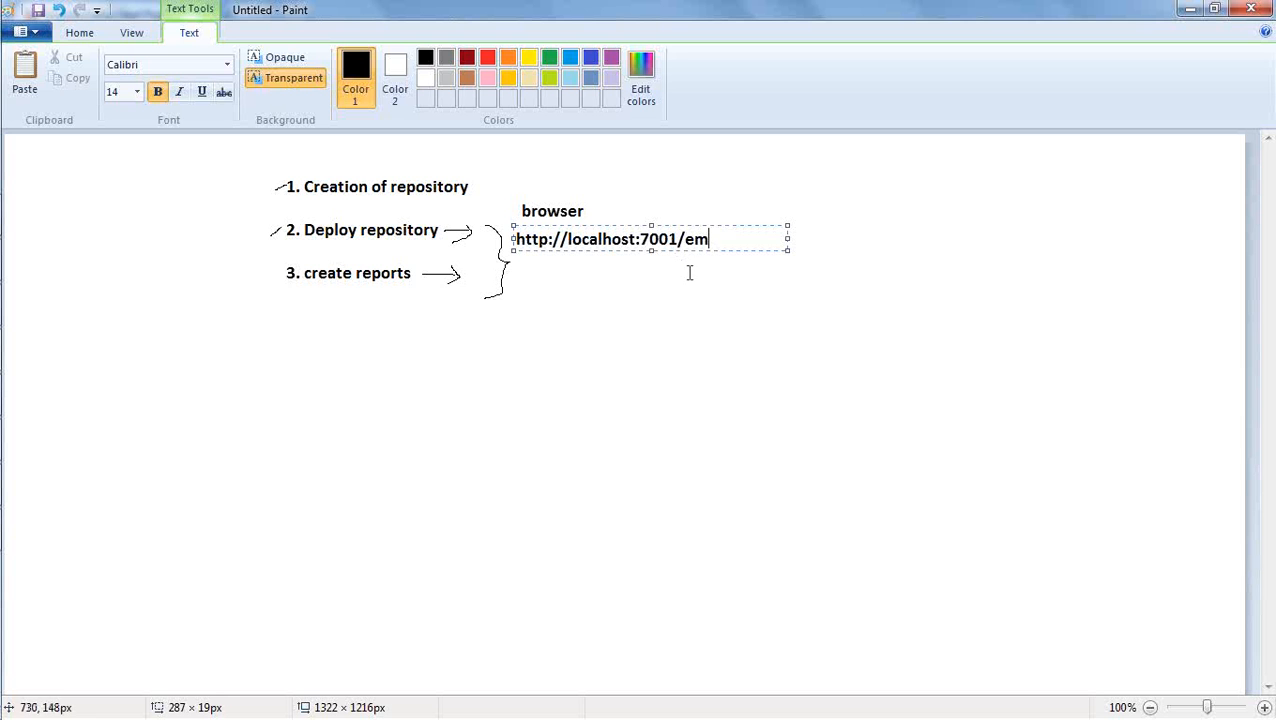
{"action": "key", "text": "Return"}
{"action": "key", "text": "Return"}
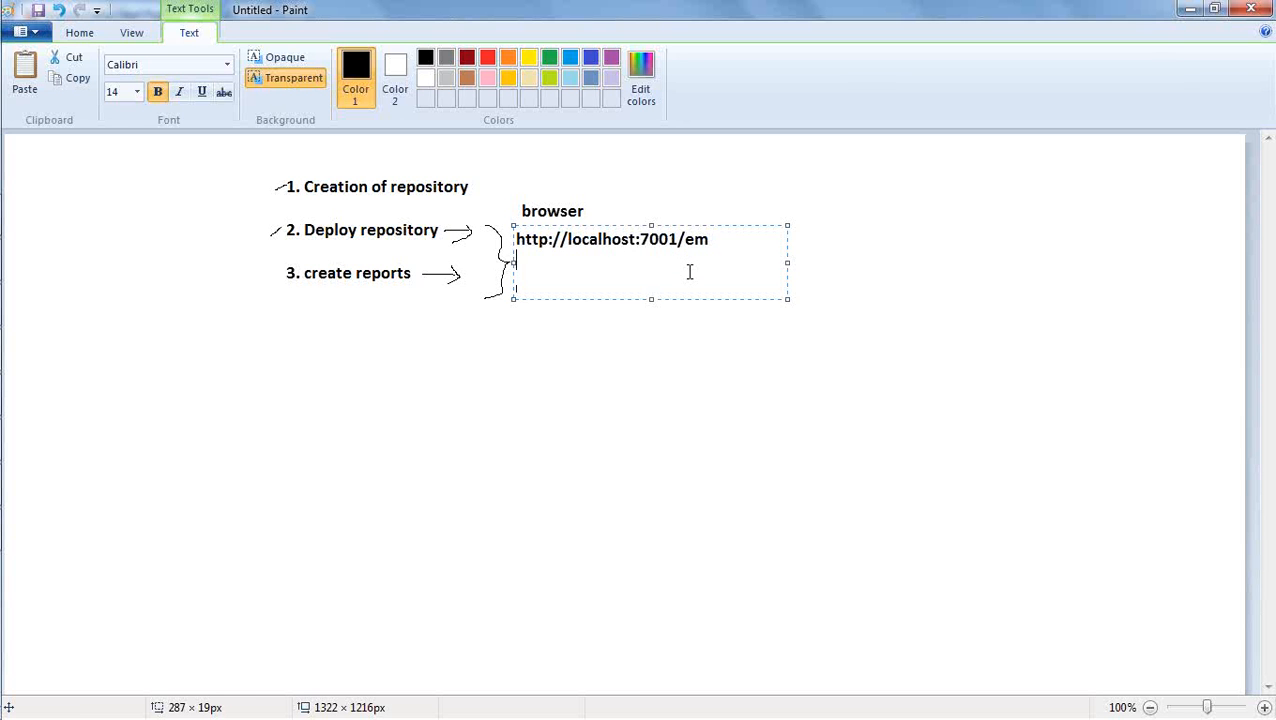
{"action": "type", "text": "http://localho"}
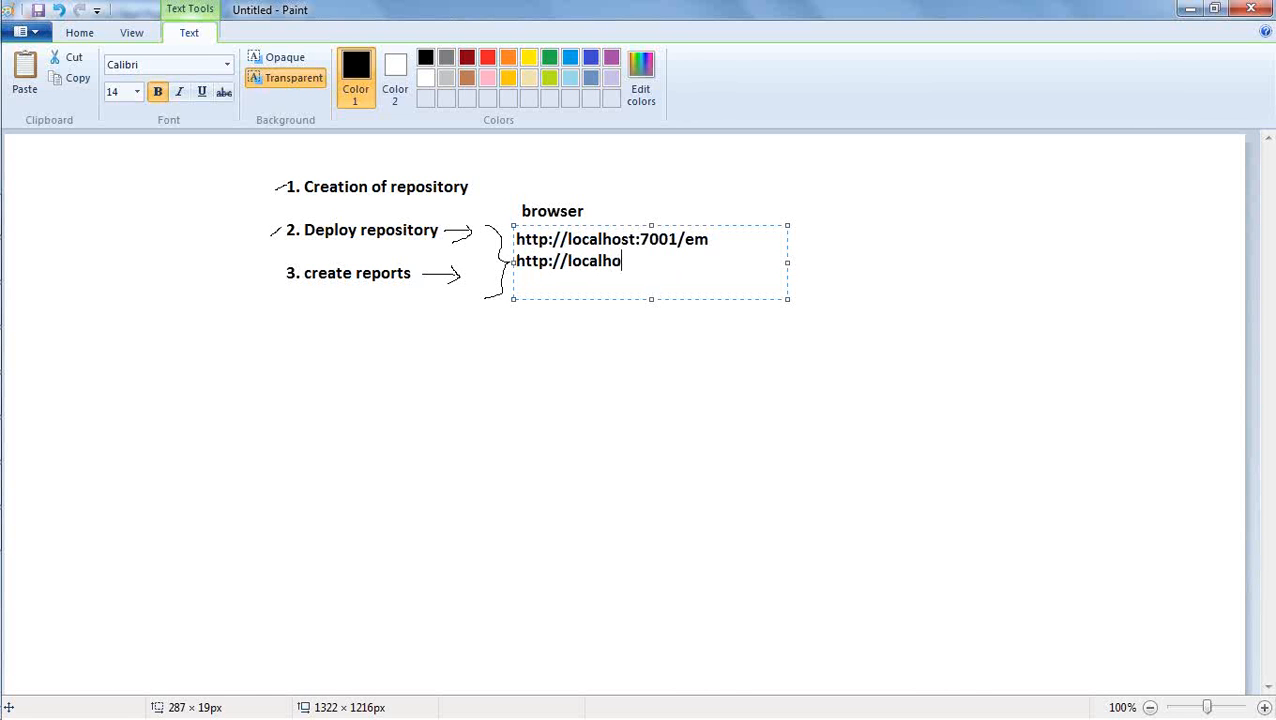
{"action": "type", "text": "st:7001/anal"}
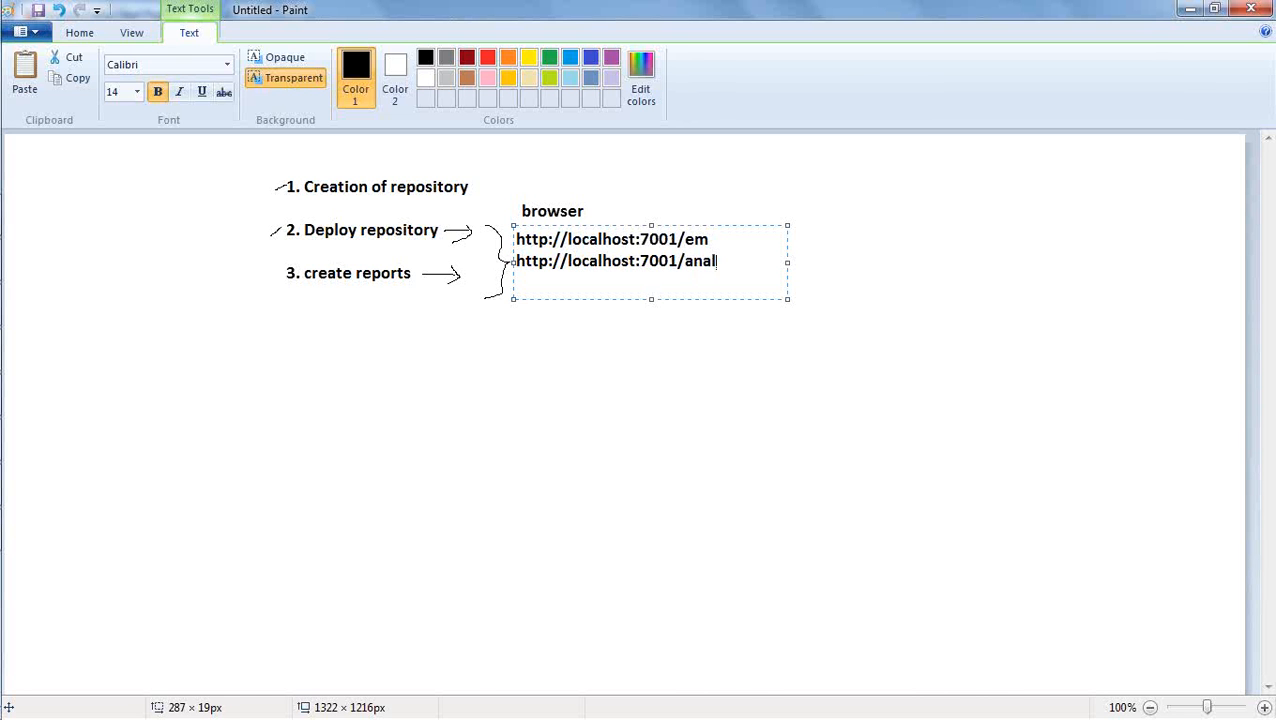
{"action": "type", "text": "ytics"}
Switch from the Paint drawing to the Firefox browser.
{"action": "mouse_move", "coordinate": [3, 347]}
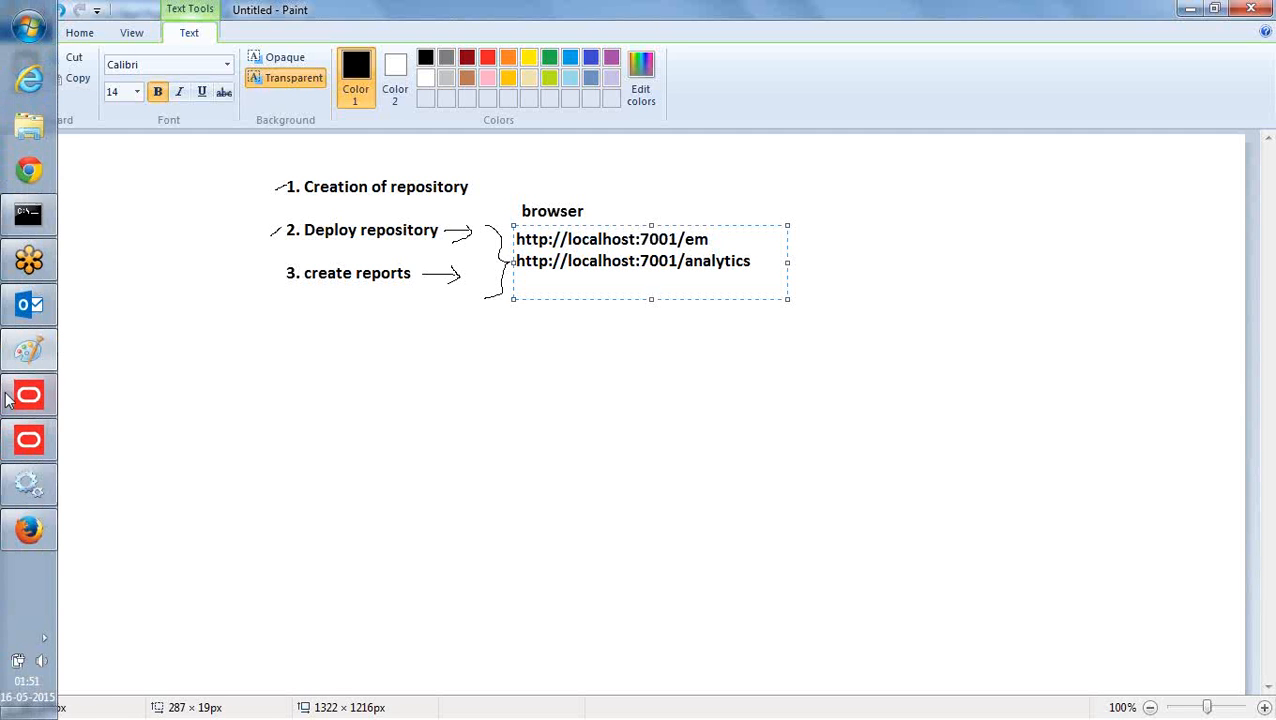
{"action": "left_click", "coordinate": [31, 533]}
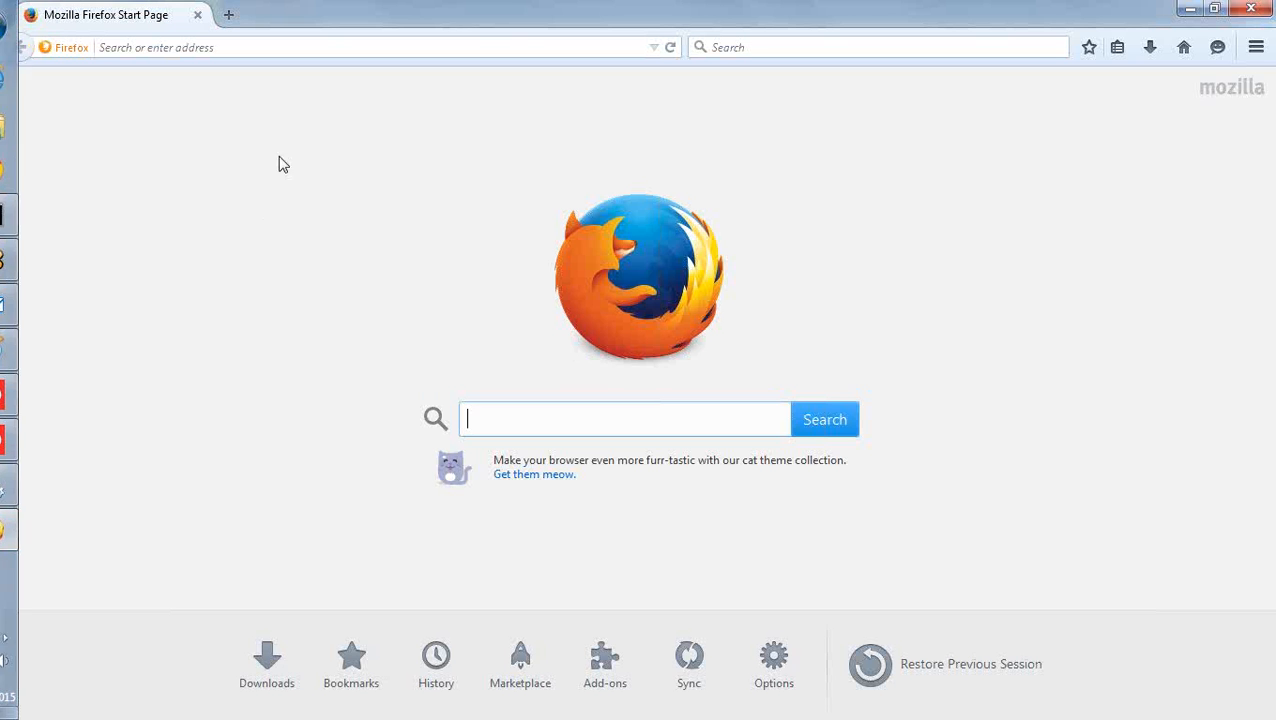
{"action": "left_click", "coordinate": [313, 47]}
{"action": "type", "text": "ht"}
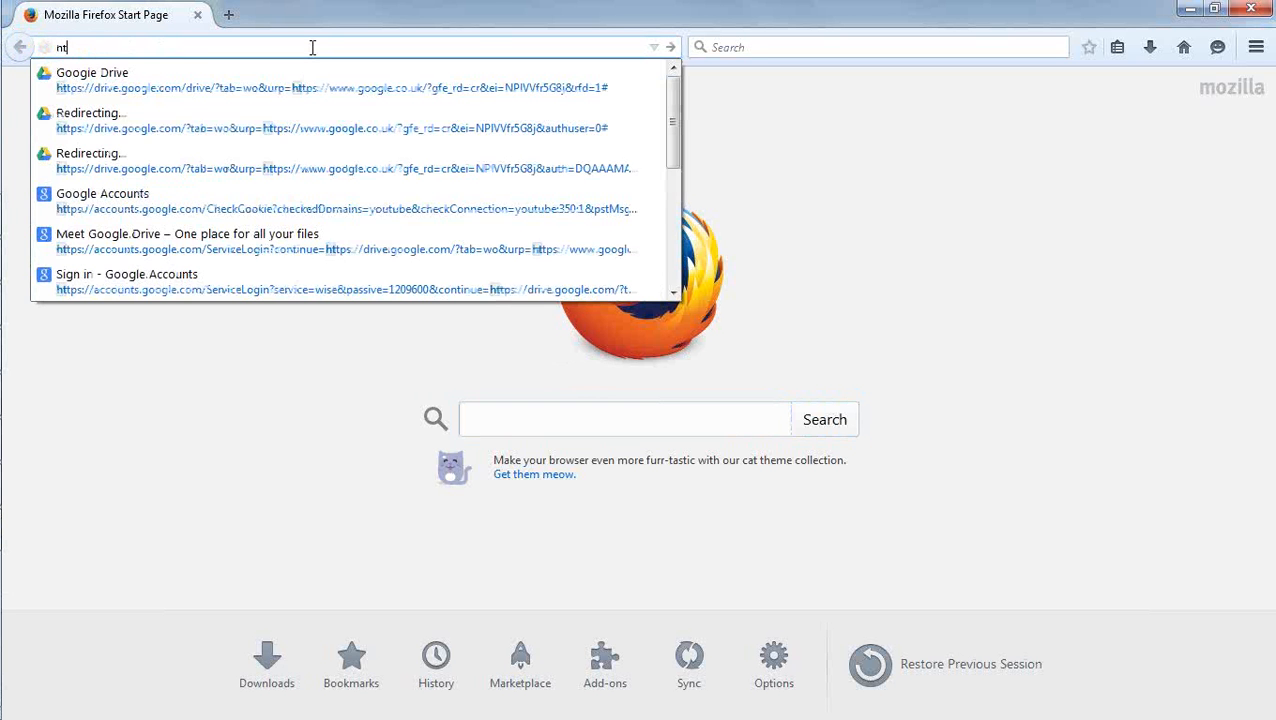
{"action": "type", "text": "tp://loca"}
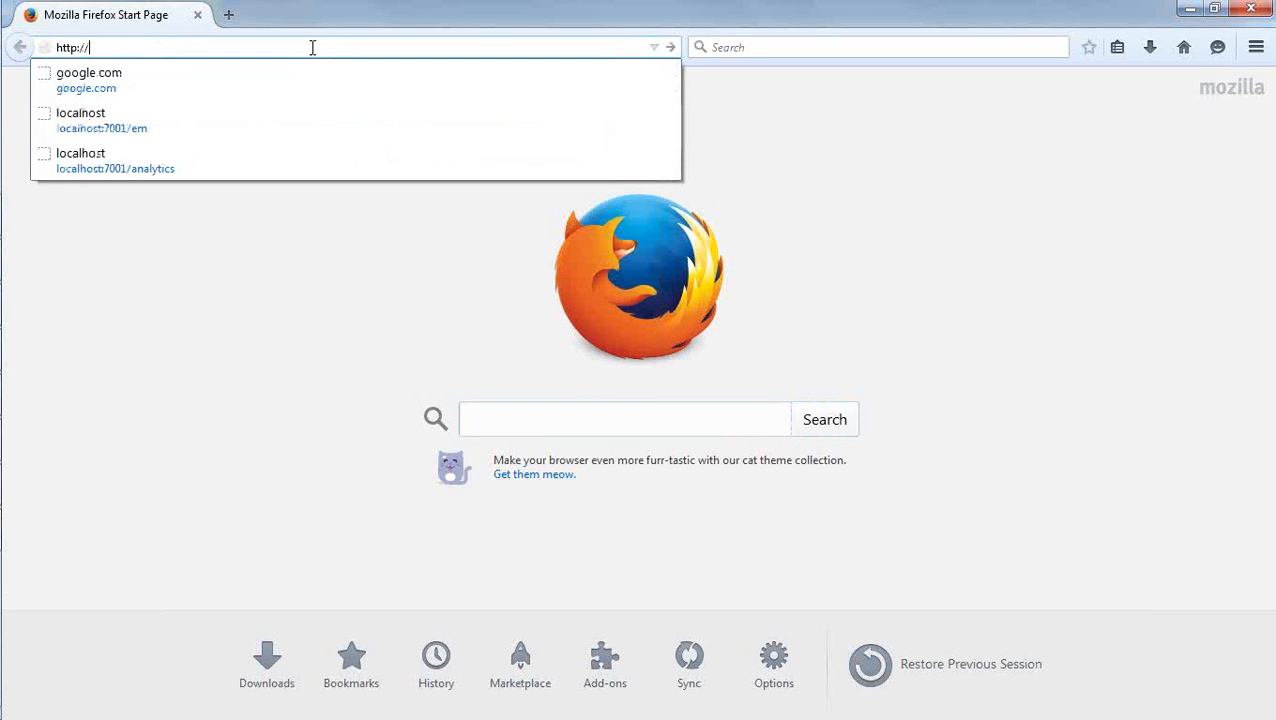
{"action": "type", "text": "os"}
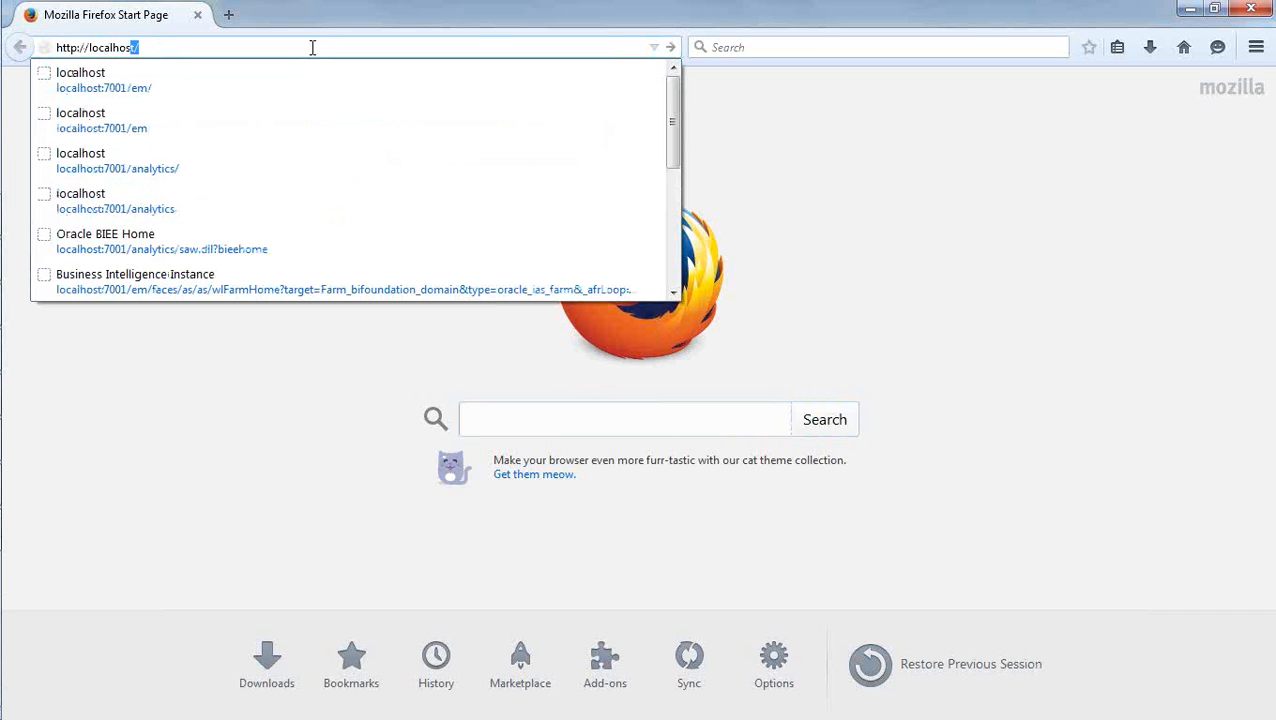
{"action": "type", "text": "t:70001"}
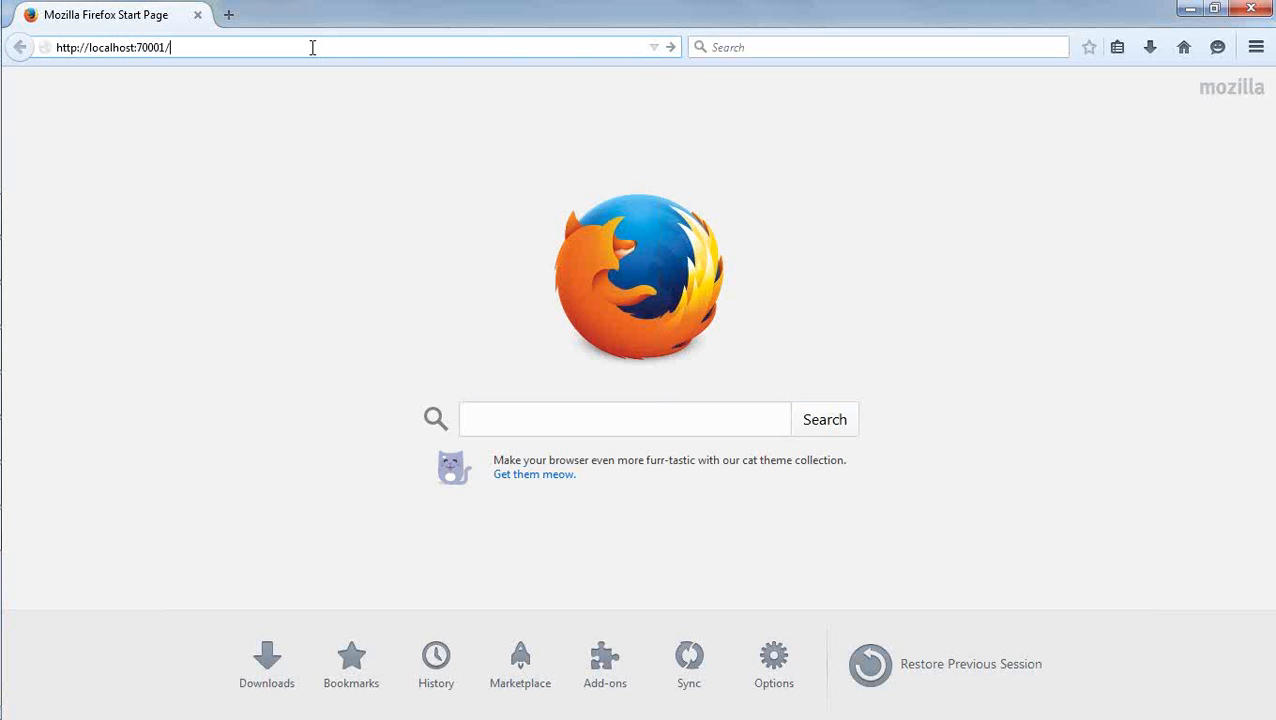
{"action": "type", "text": "/em"}
{"action": "key", "text": "Return"}
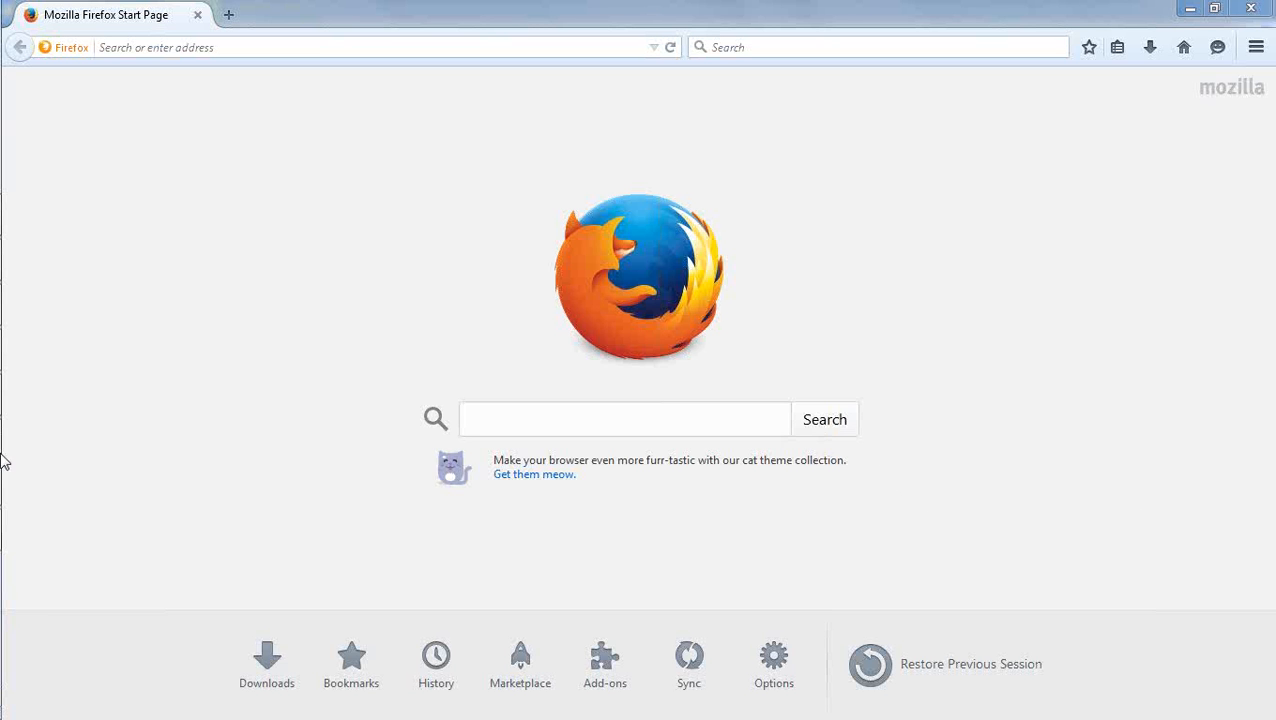
Open the Enterprise Manager login page at localhost:7001/em/ using the suggested address.
{"action": "mouse_move", "coordinate": [28, 485]}
{"action": "left_click", "coordinate": [269, 47]}
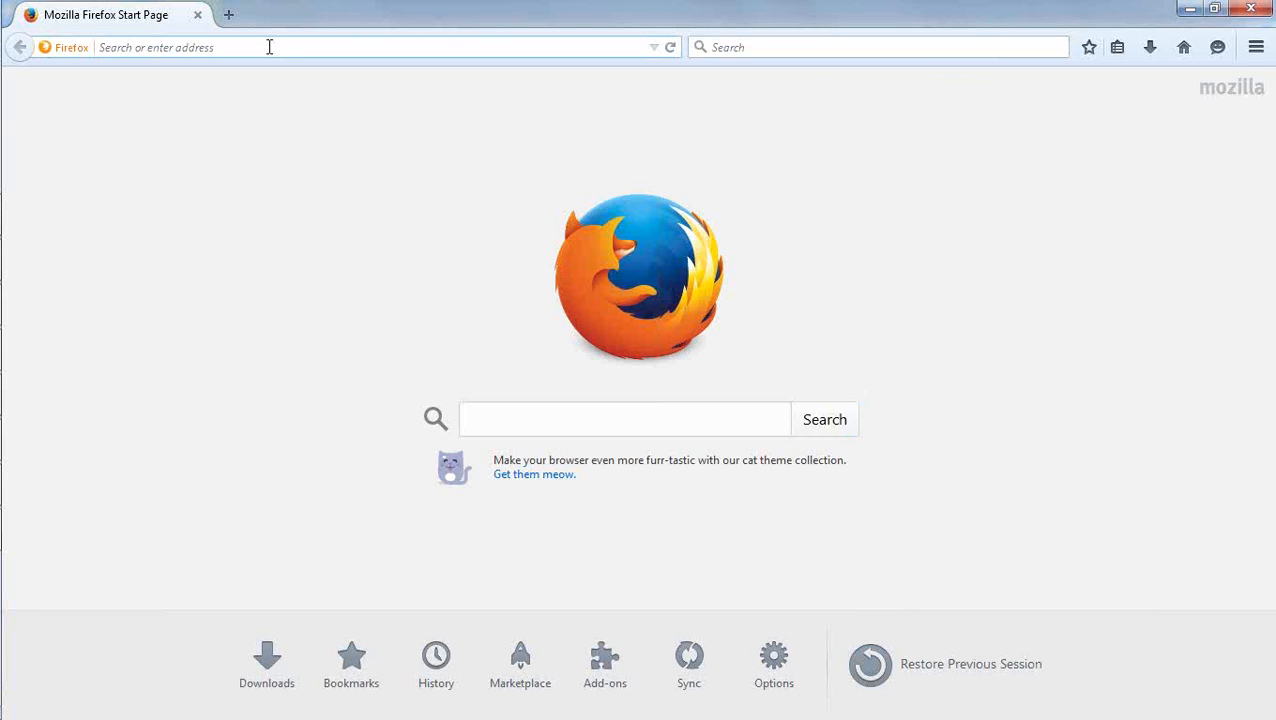
{"action": "type", "text": "http"}
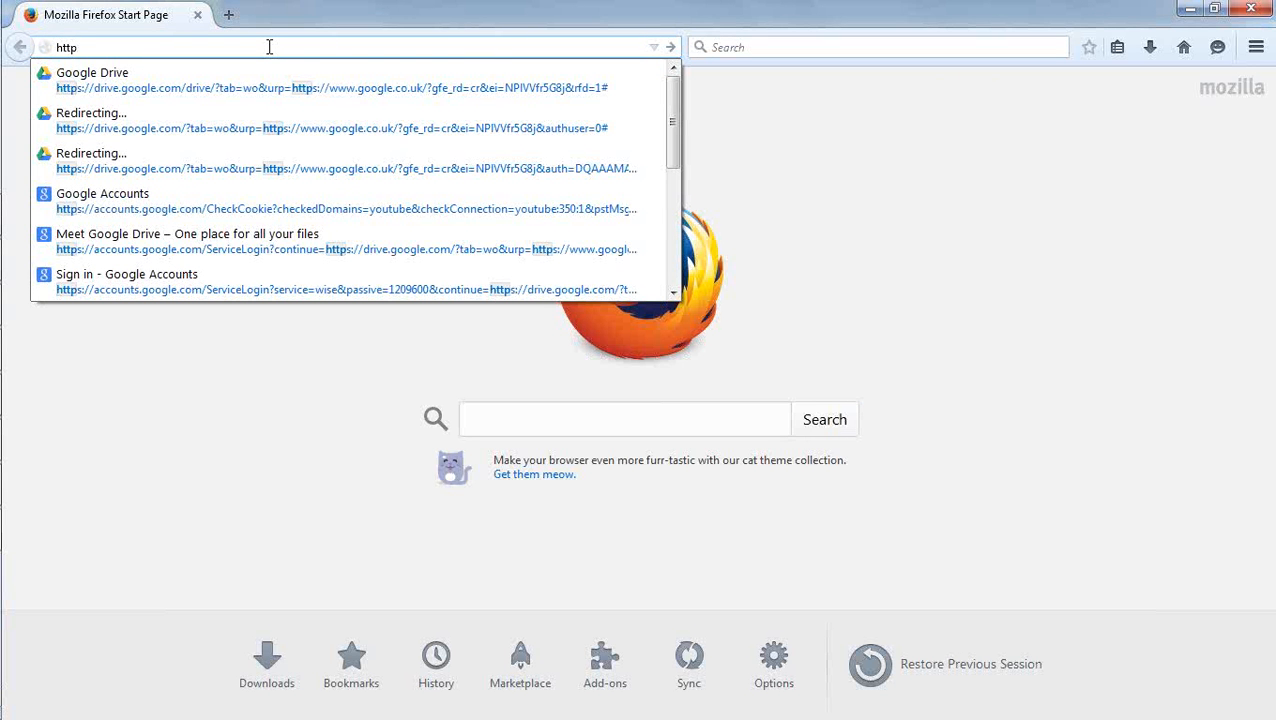
{"action": "type", "text": "://"}
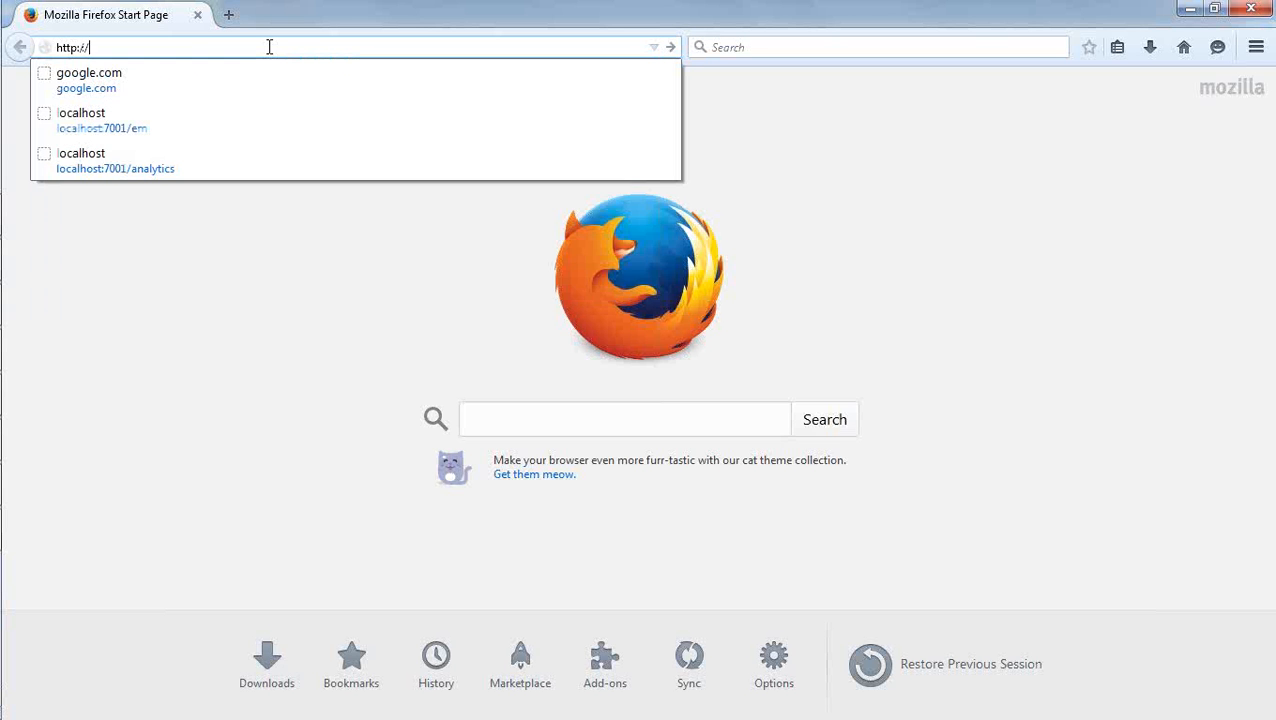
{"action": "type", "text": "localh"}
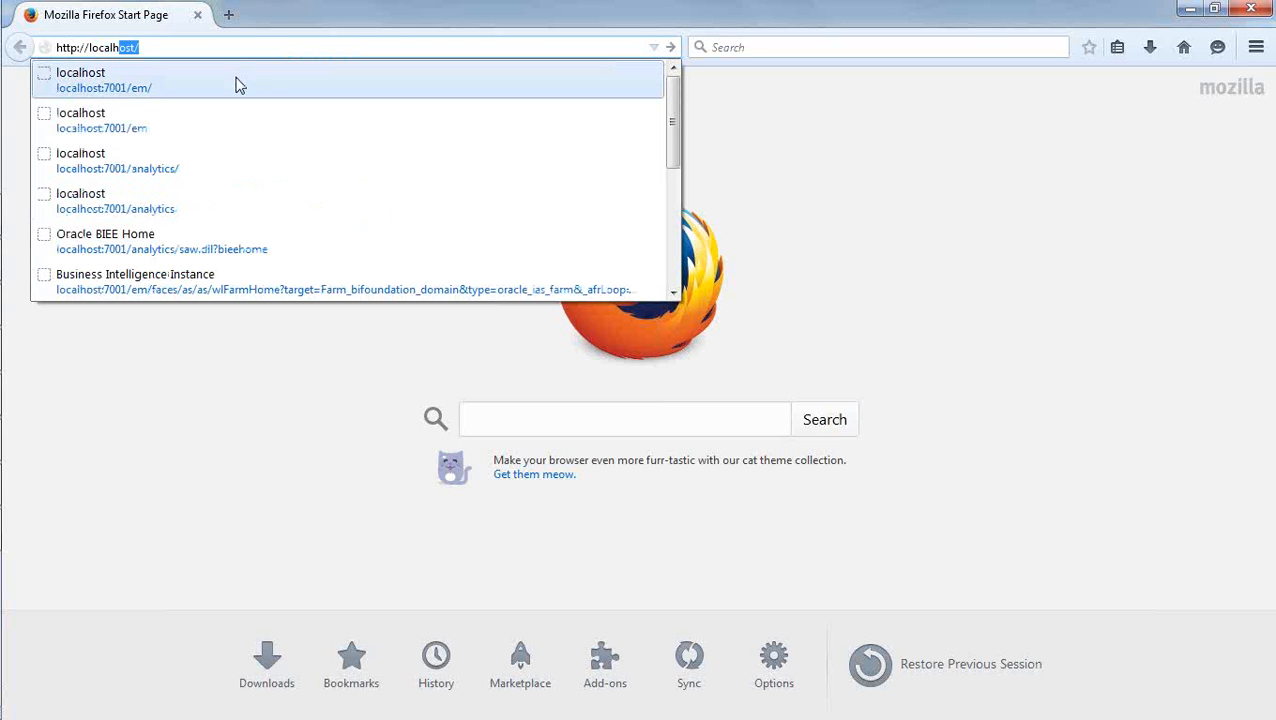
{"action": "left_click", "coordinate": [240, 80]}
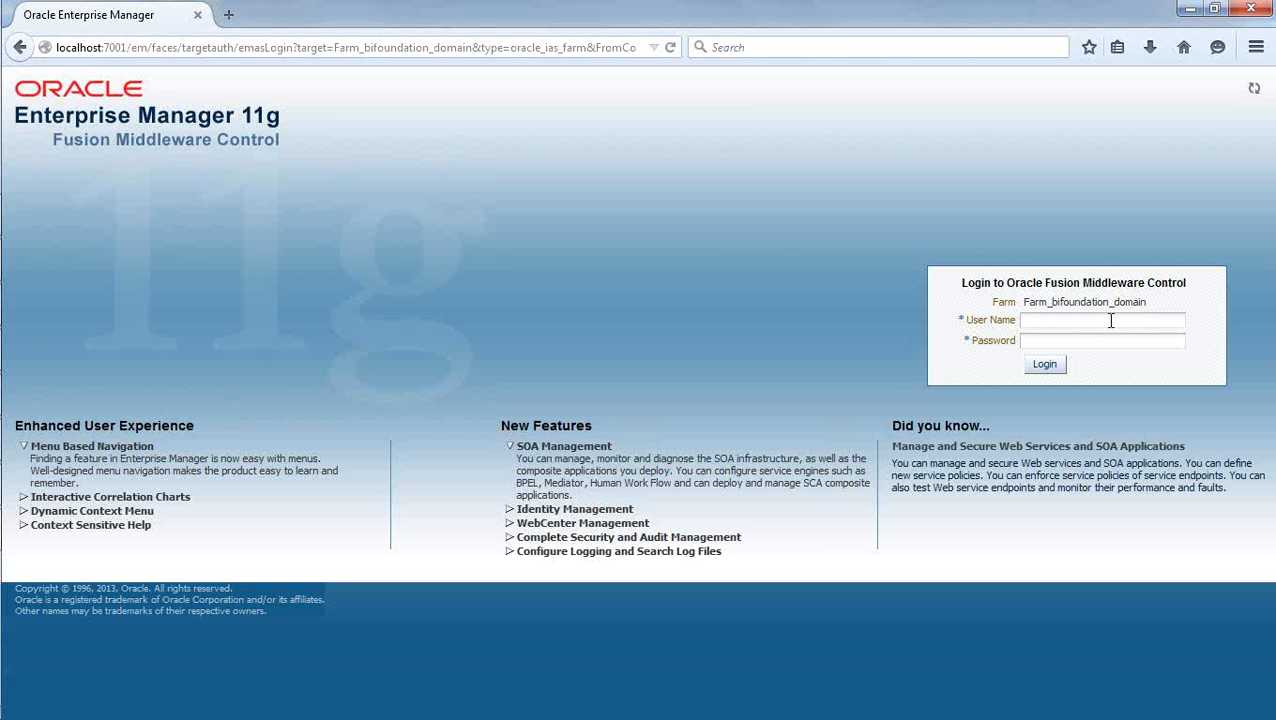
Log in to Oracle Fusion Middleware Control with the user name weblogic and the account password.
{"action": "type", "text": "w"}
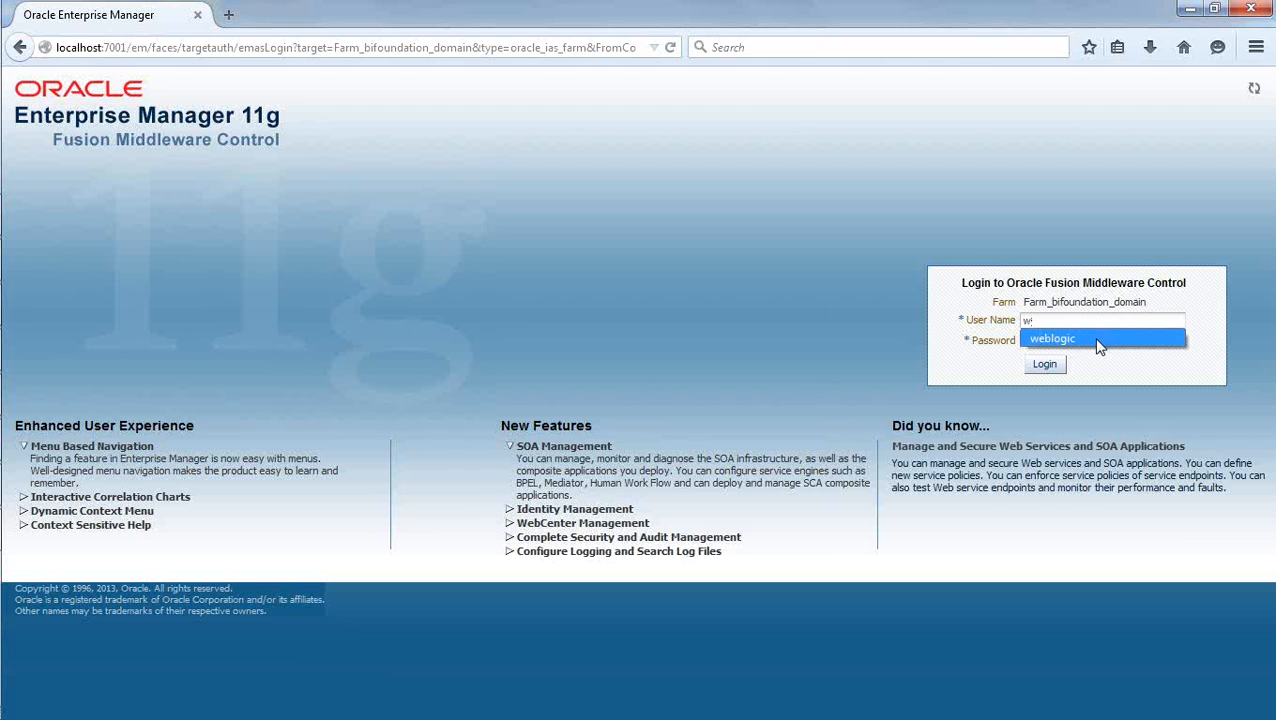
{"action": "left_click", "coordinate": [1097, 340]}
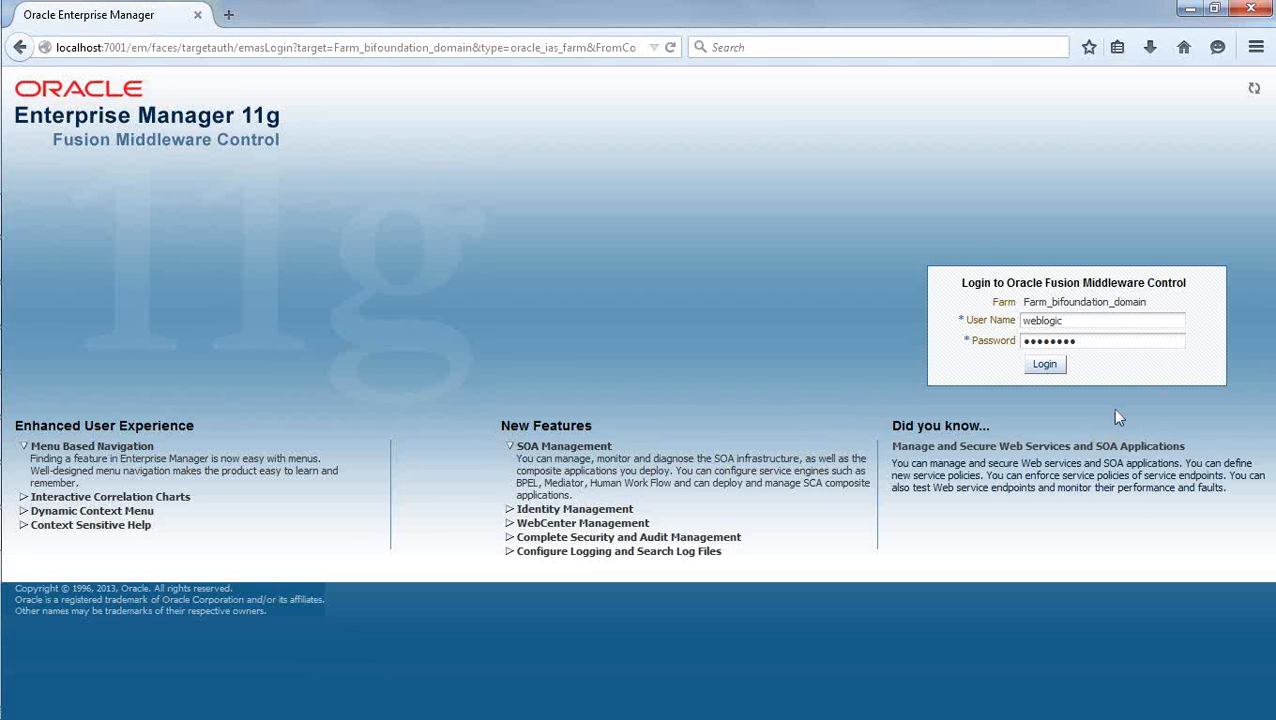
{"action": "left_click", "coordinate": [1044, 364]}
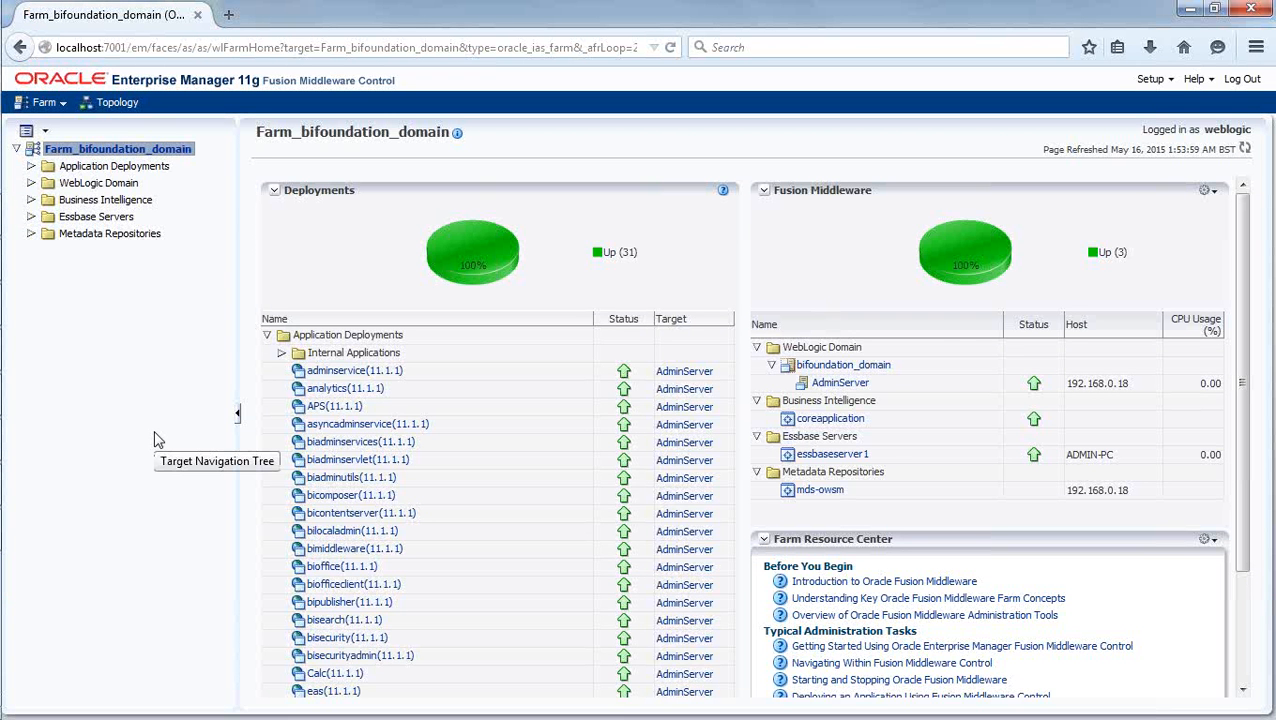
Open the repository deployment settings of coreapplication under Business Intelligence and inspect the default RPD of the BI Server Repository.
{"action": "left_click", "coordinate": [30, 200]}
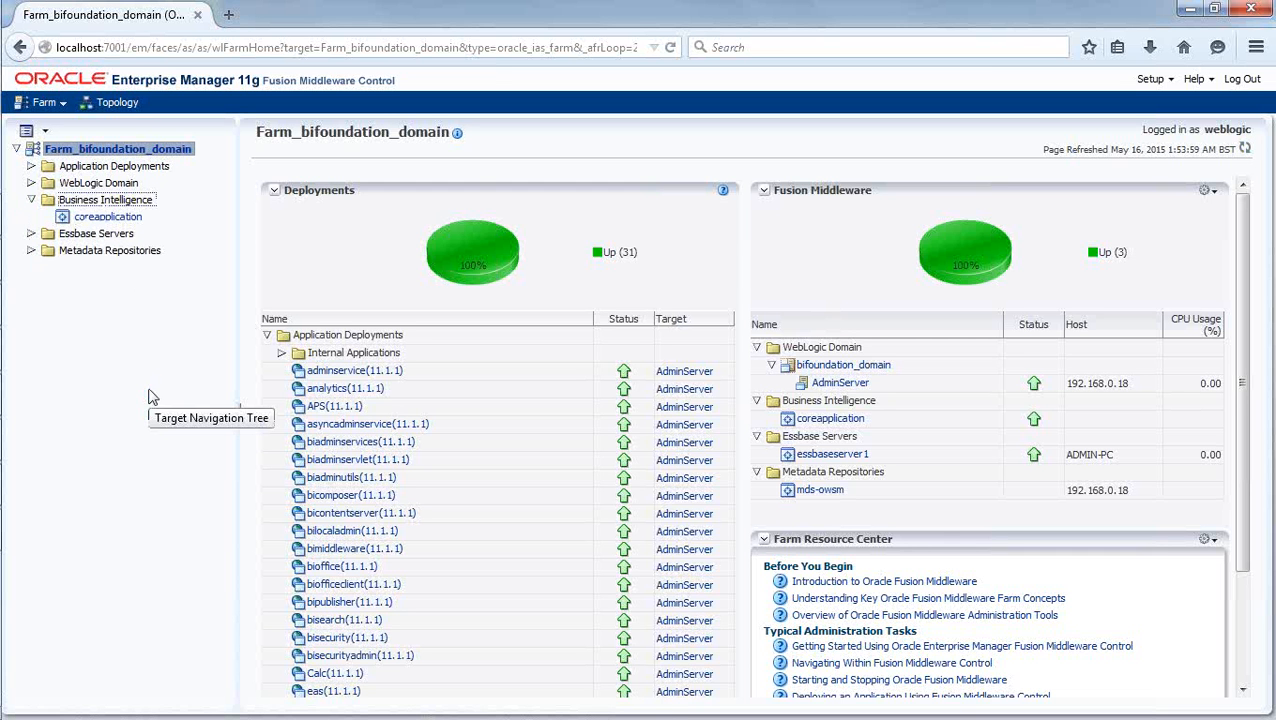
{"action": "left_click", "coordinate": [128, 221]}
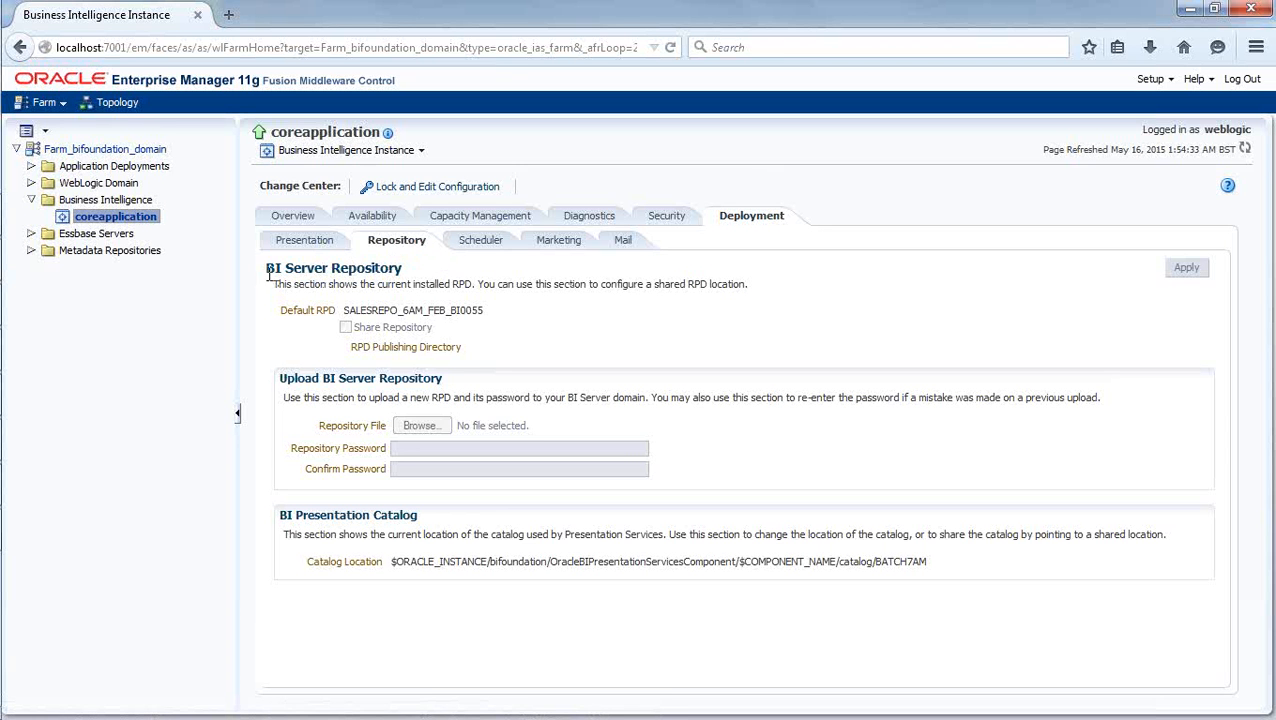
{"action": "left_click_drag", "start_coordinate": [265, 267], "coordinate": [398, 266]}
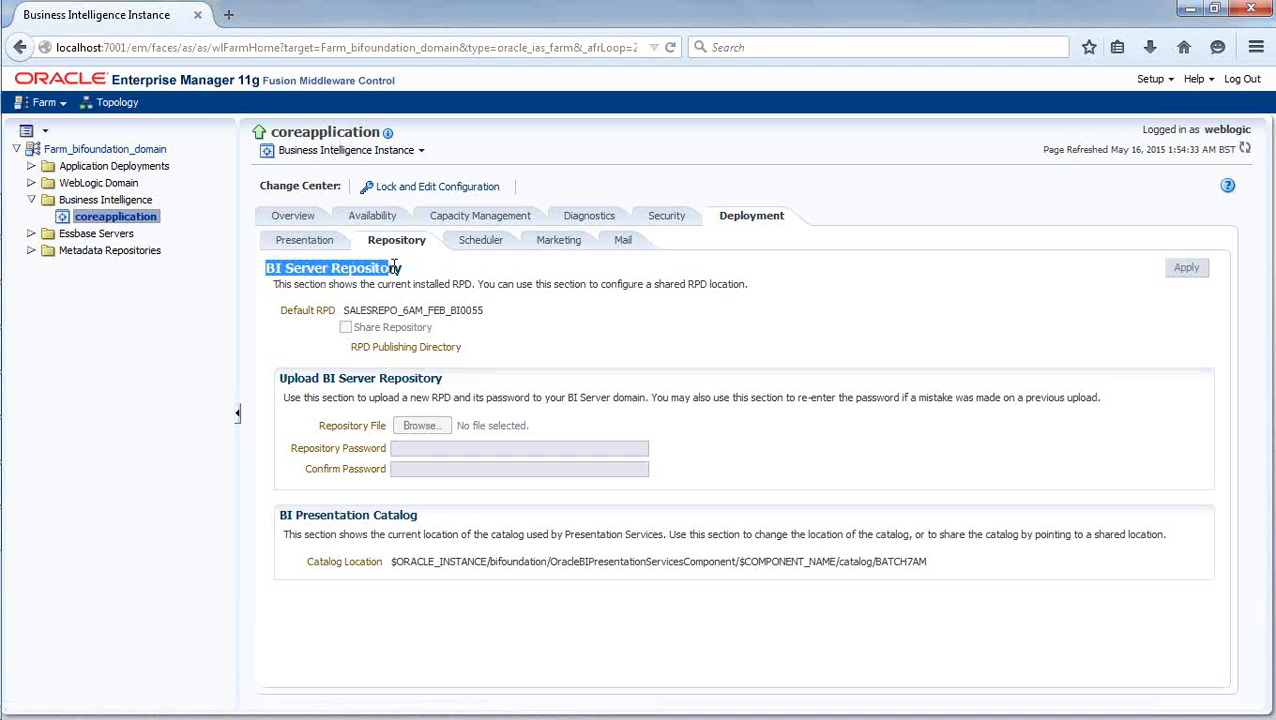
{"action": "left_click", "coordinate": [407, 268]}
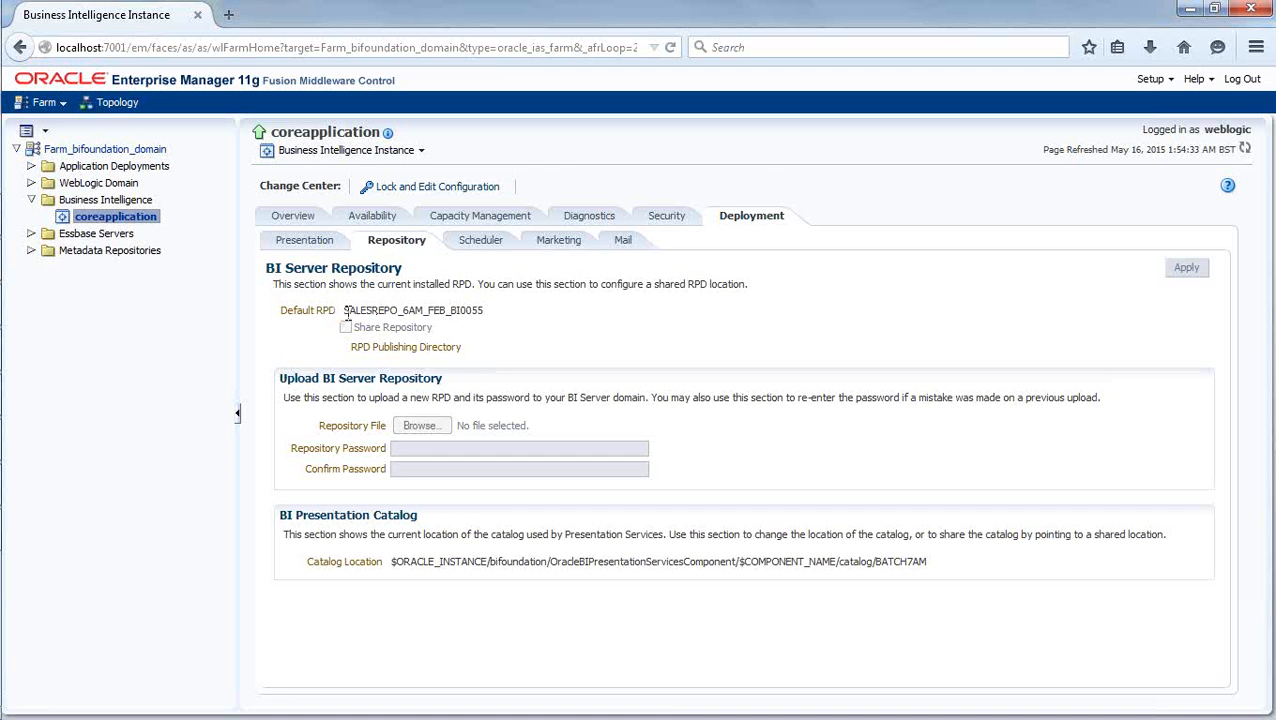
{"action": "left_click_drag", "start_coordinate": [344, 312], "coordinate": [493, 316]}
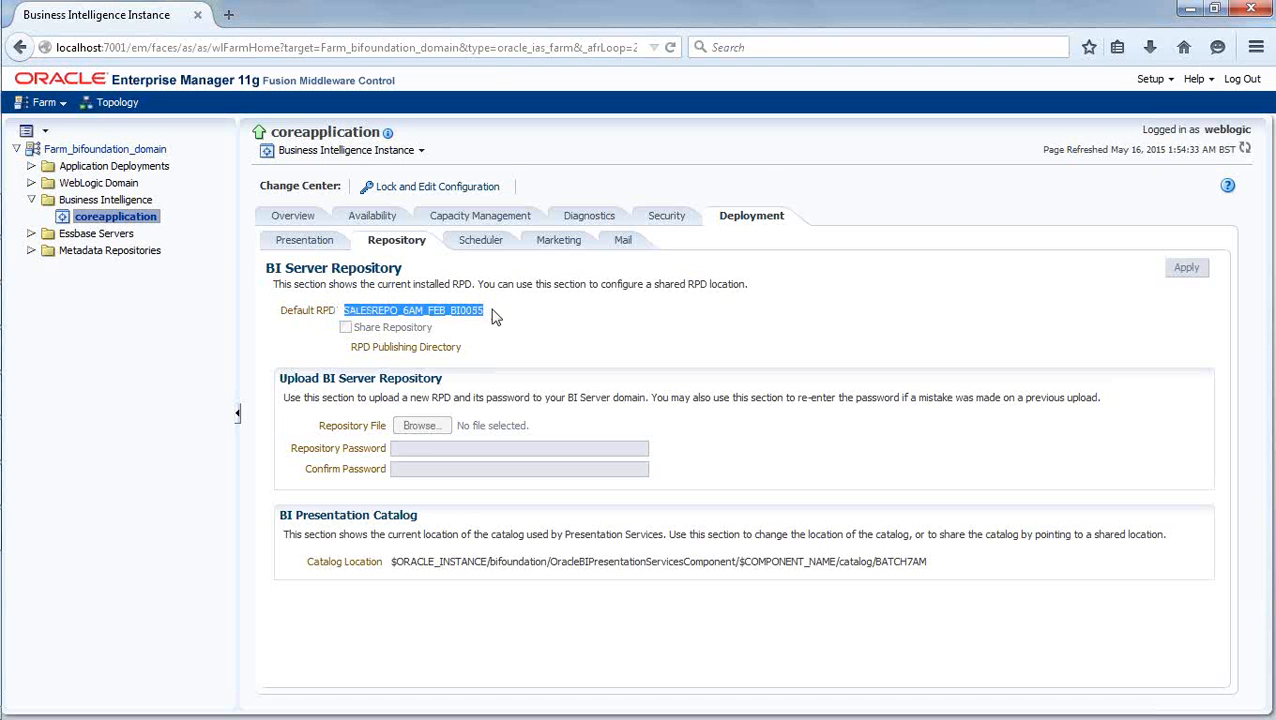
{"action": "left_click", "coordinate": [508, 315]}
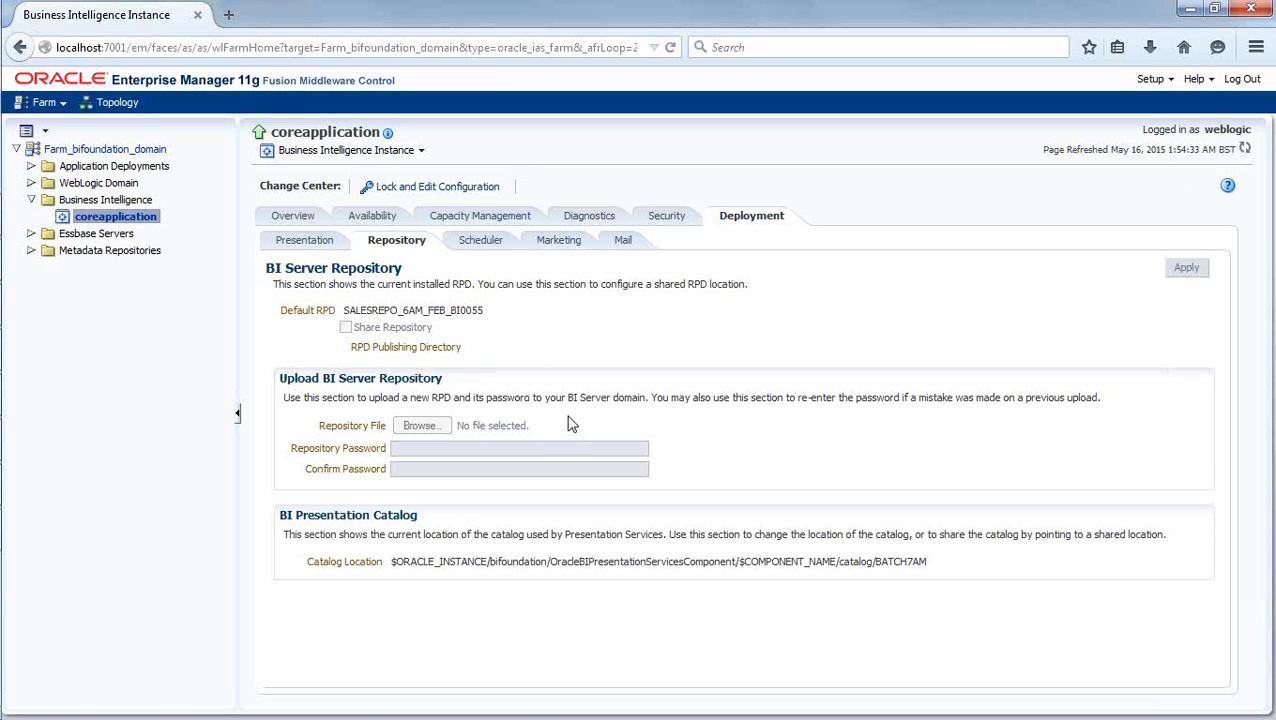
Lock the configuration for editing and choose SalesRepo_001 as the repository file to upload.
{"action": "left_click", "coordinate": [418, 195]}
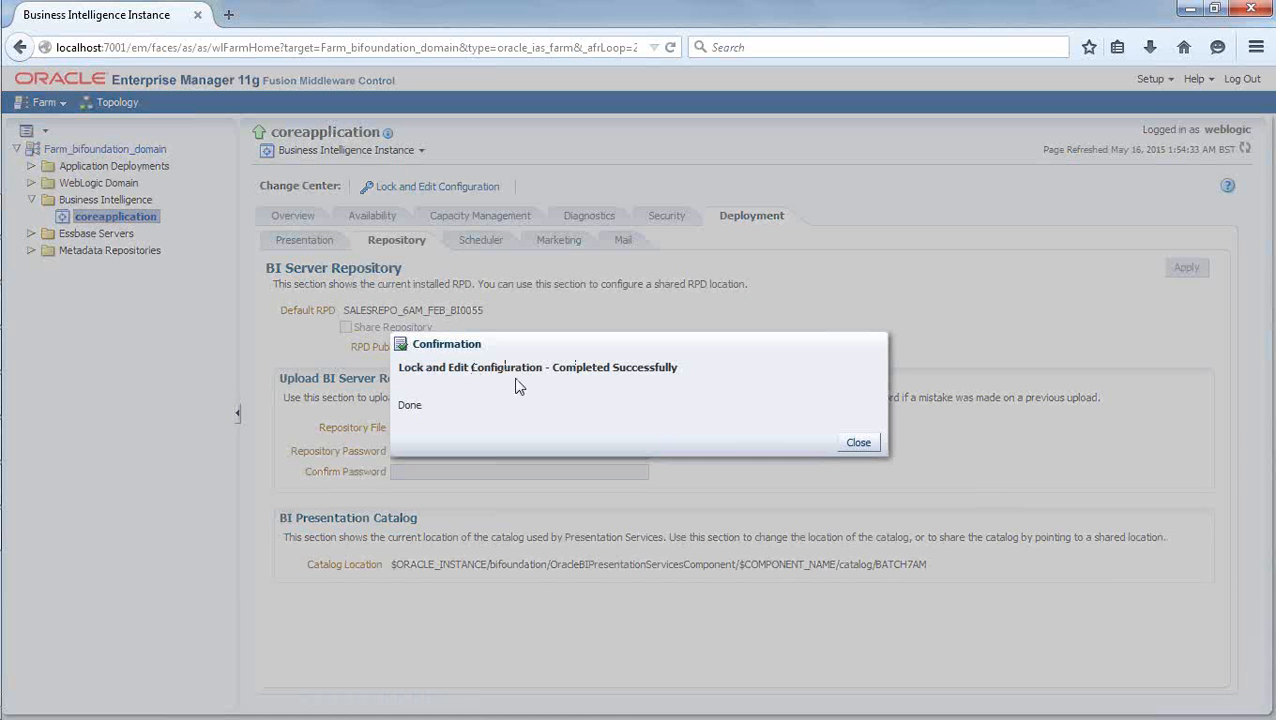
{"action": "left_click", "coordinate": [855, 442]}
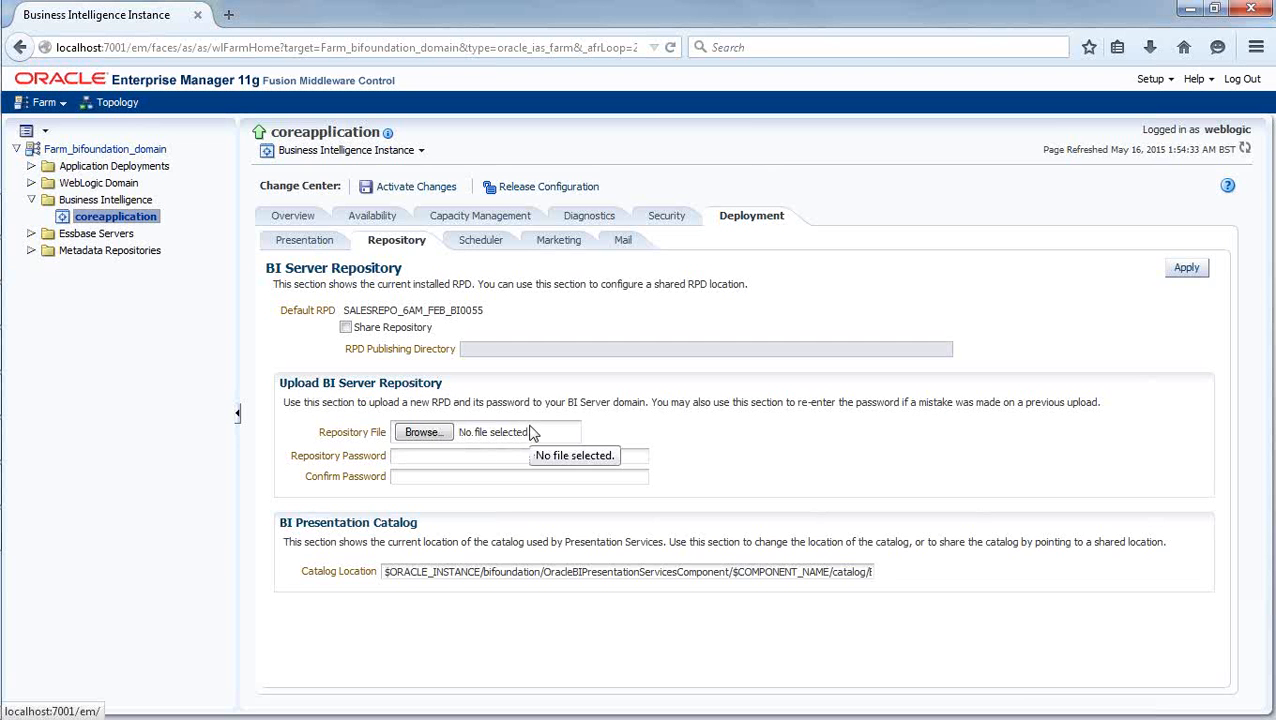
{"action": "left_click", "coordinate": [460, 436]}
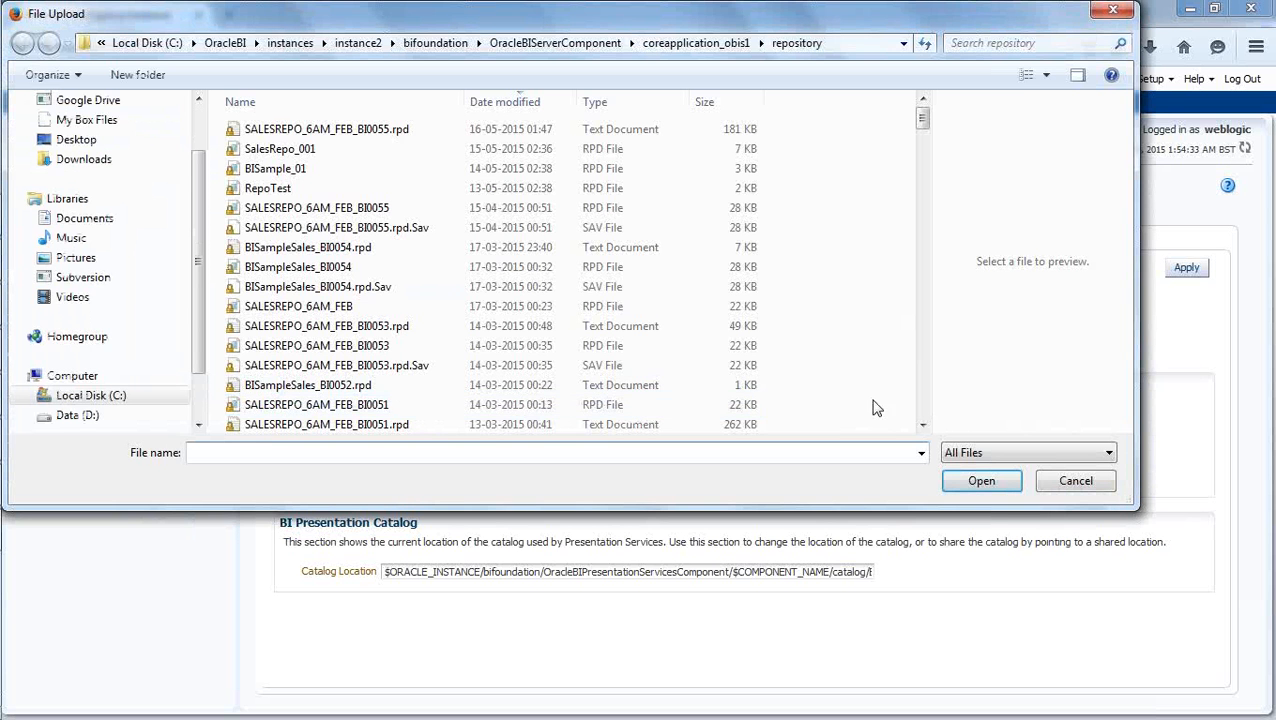
{"action": "left_click_drag", "start_coordinate": [1135, 507], "coordinate": [926, 553]}
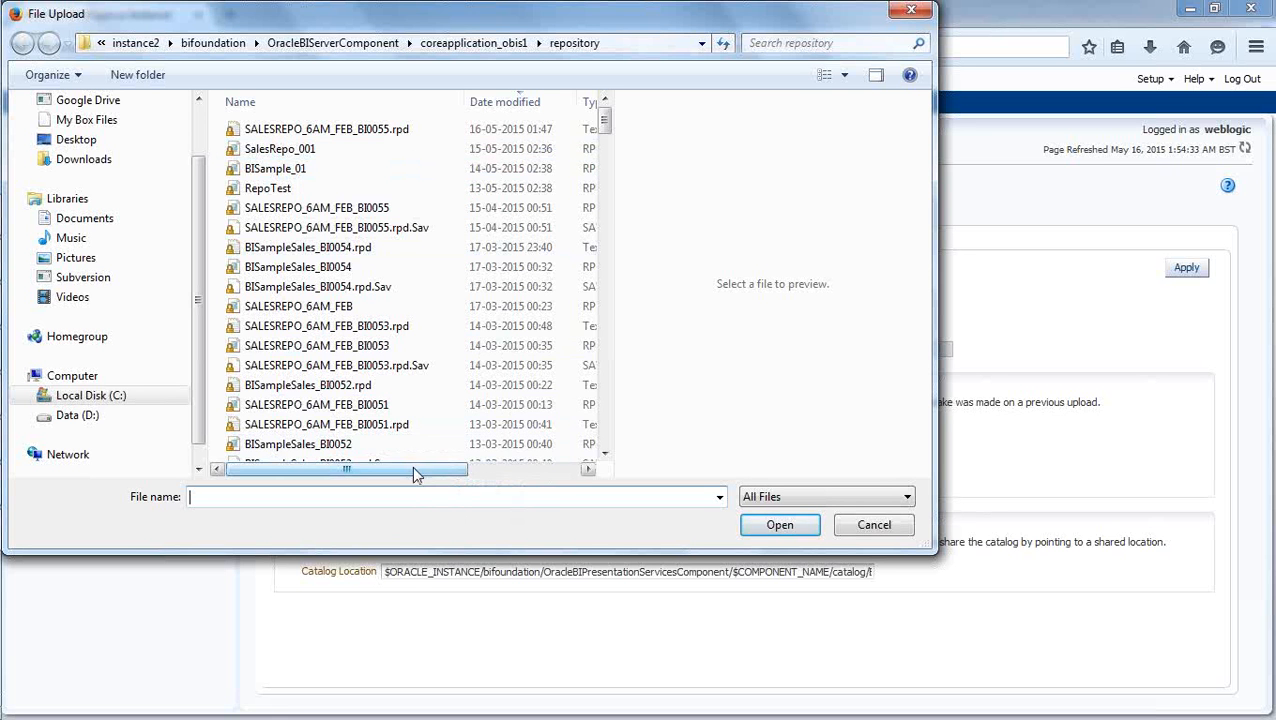
{"action": "left_click_drag", "start_coordinate": [412, 468], "coordinate": [390, 490]}
{"action": "left_click", "coordinate": [279, 148]}
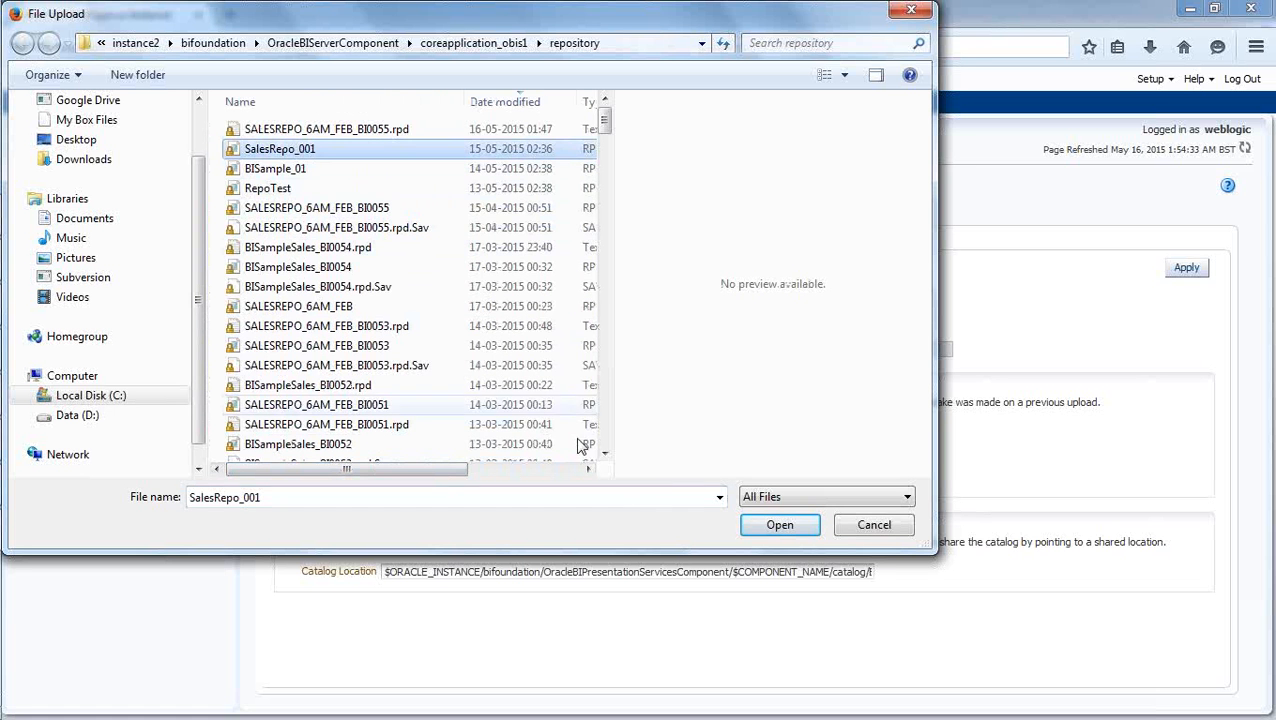
{"action": "left_click", "coordinate": [779, 524]}
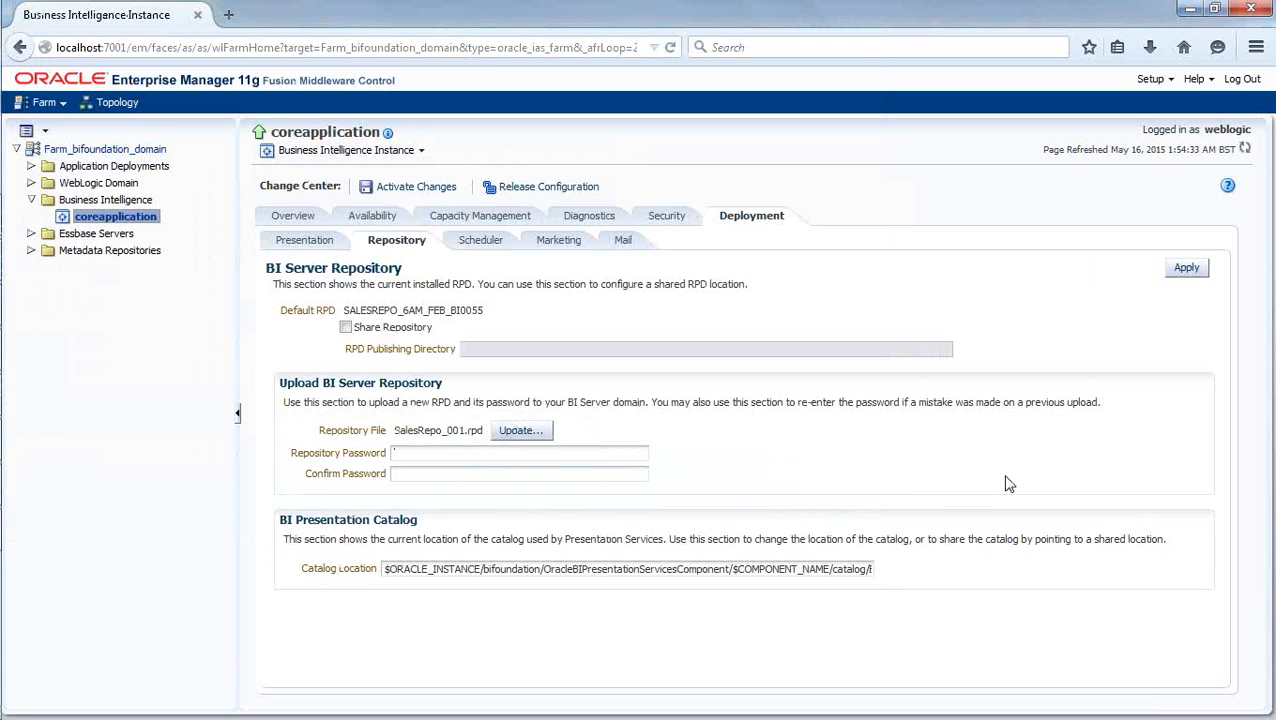
Enter the repository password, repeat it in the confirmation field, and apply the repository upload.
{"action": "left_click", "coordinate": [569, 457]}
{"action": "left_click", "coordinate": [595, 452]}
{"action": "type", "text": "••••••••"}
{"action": "key", "text": "Tab"}
{"action": "type", "text": "••••••••"}
{"action": "left_click", "coordinate": [1200, 277]}
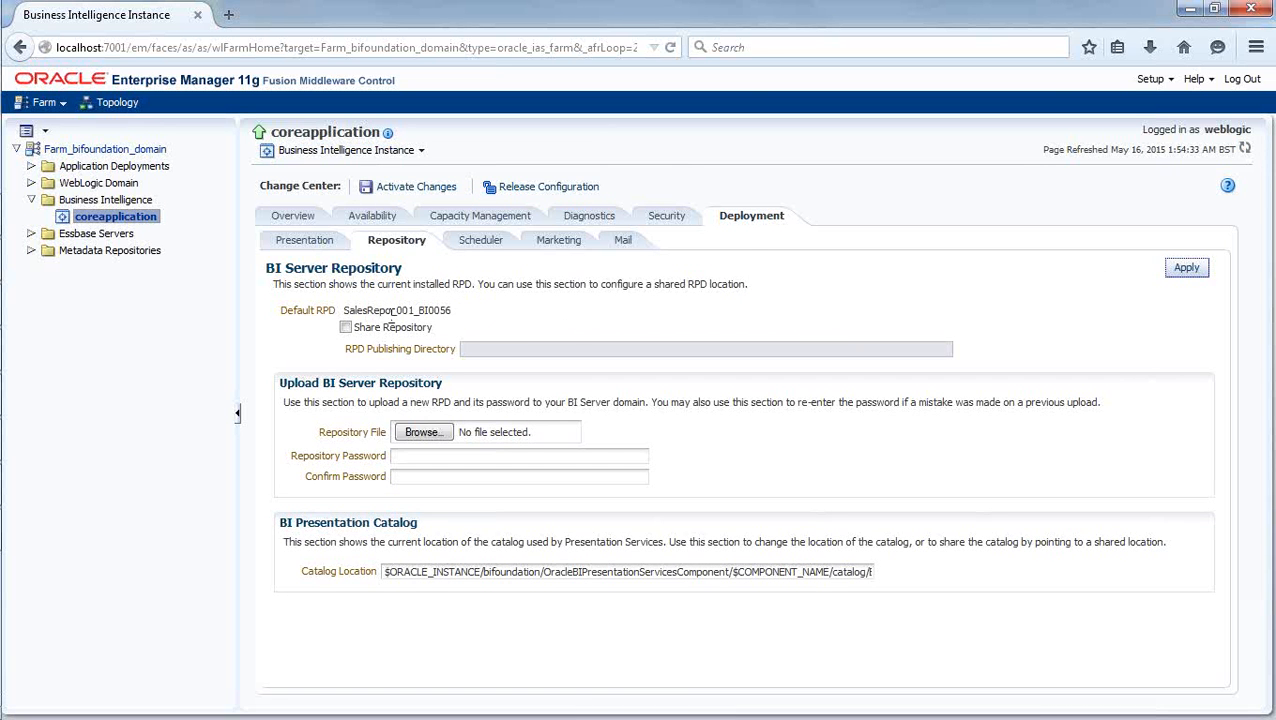
Check the updated default RPD name and activate the configuration changes.
{"action": "left_click_drag", "start_coordinate": [452, 314], "coordinate": [343, 310]}
{"action": "left_click", "coordinate": [484, 325]}
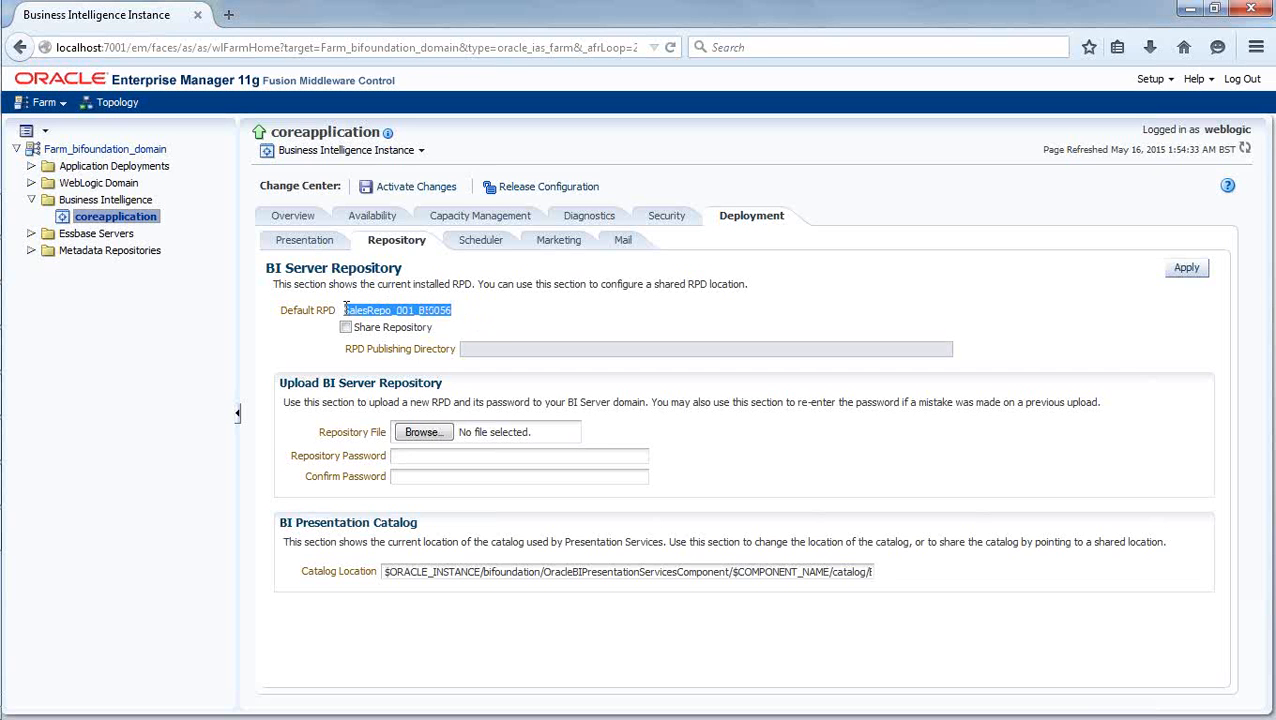
{"action": "left_click", "coordinate": [536, 312]}
{"action": "left_click_drag", "start_coordinate": [458, 310], "coordinate": [342, 306]}
{"action": "left_click", "coordinate": [509, 331]}
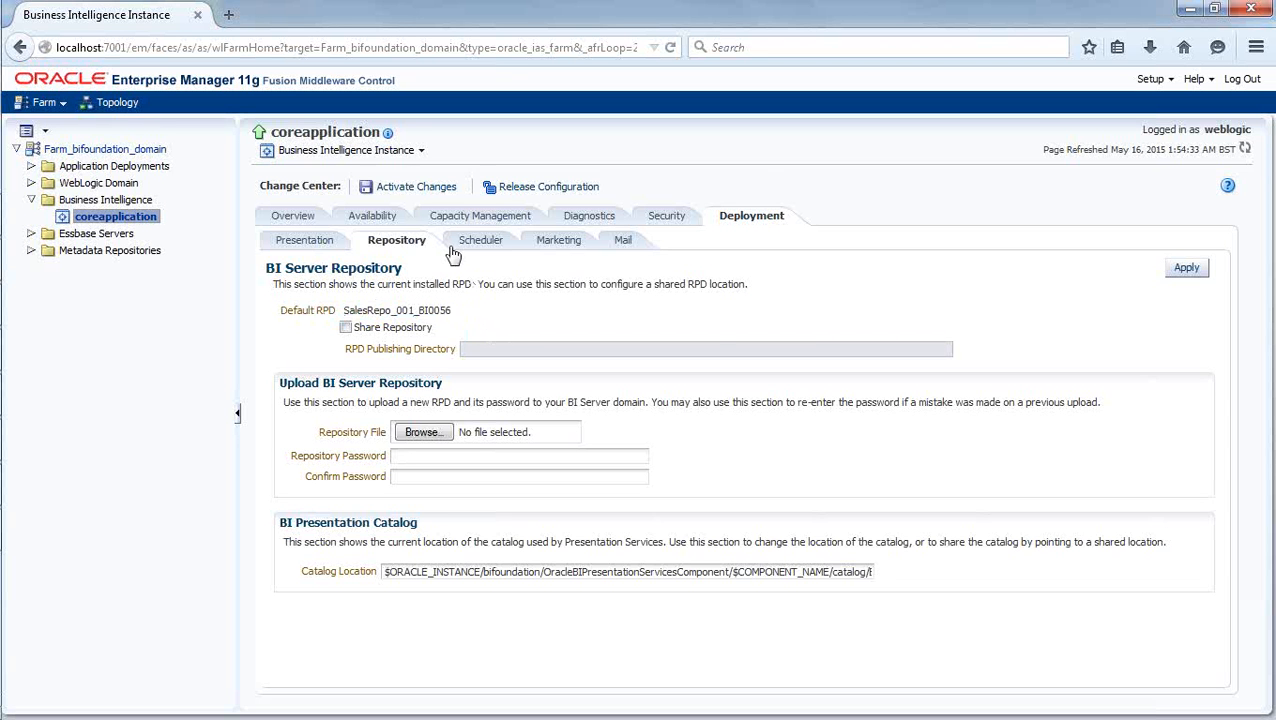
{"action": "left_click", "coordinate": [400, 192]}
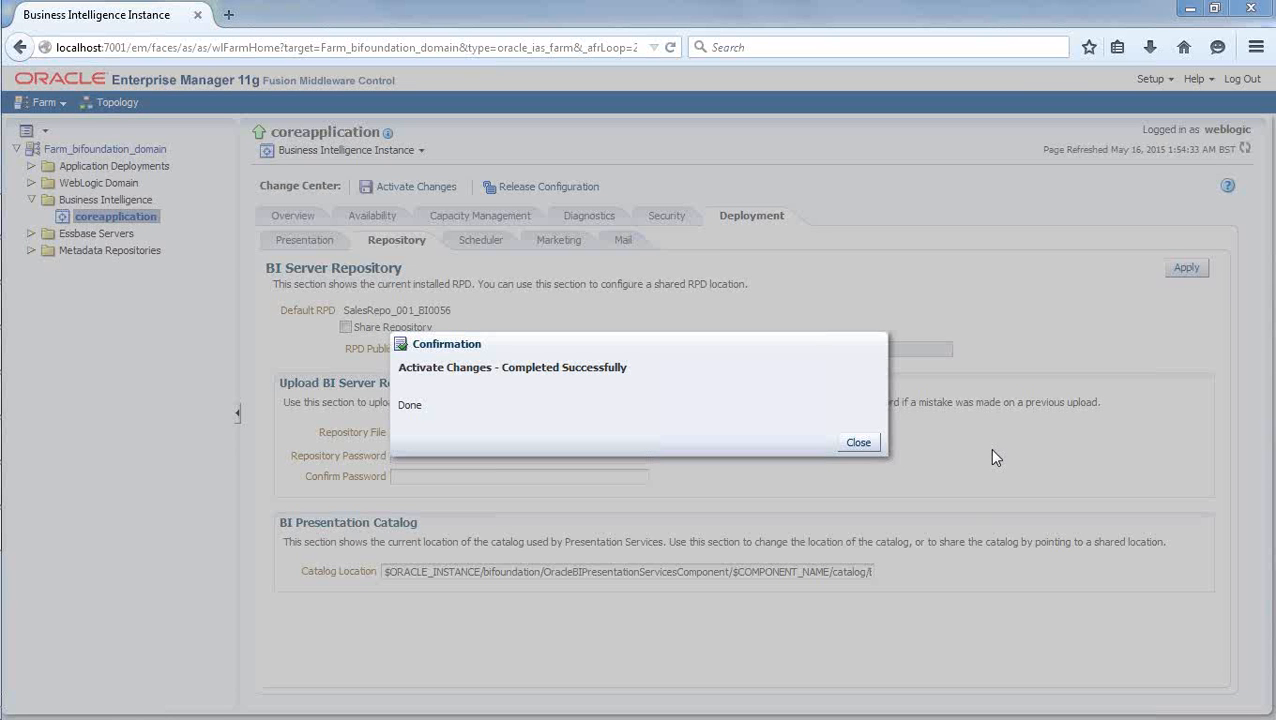
{"action": "left_click", "coordinate": [857, 443]}
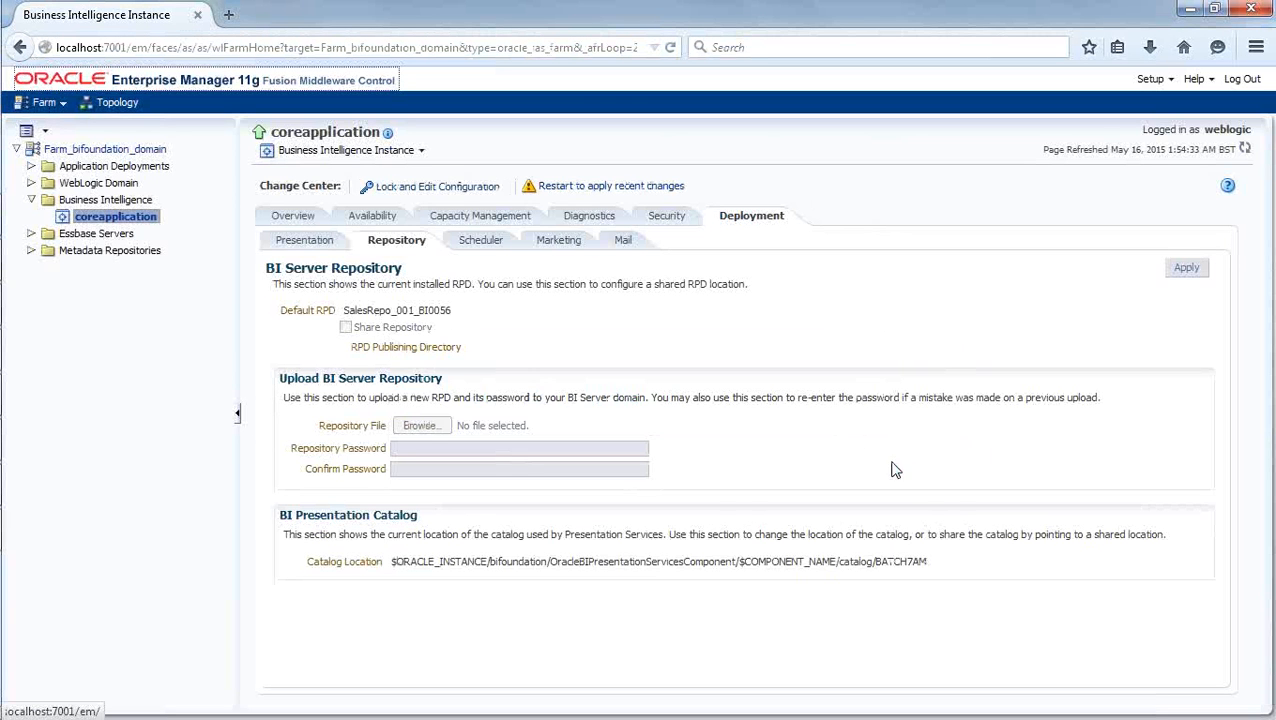
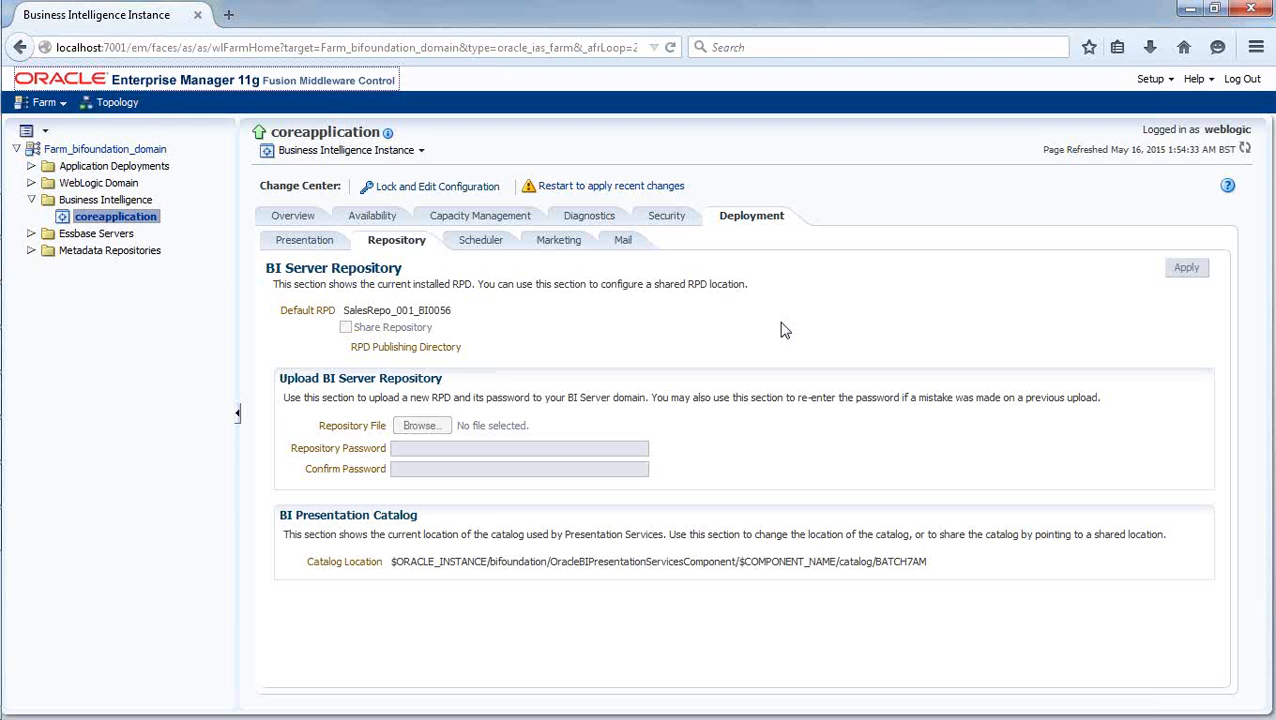
Restart all BI components of coreapplication to apply the recent changes and dismiss the completion confirmation.
{"action": "left_click", "coordinate": [612, 188]}
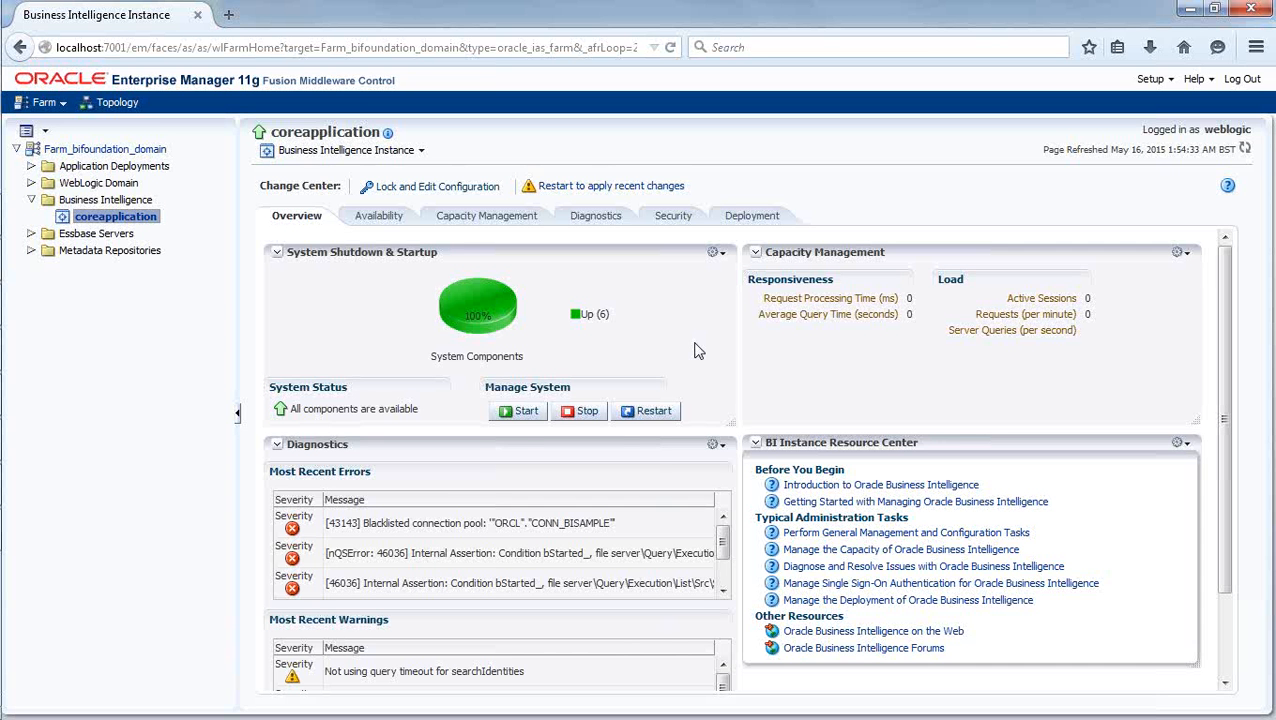
{"action": "left_click", "coordinate": [652, 410]}
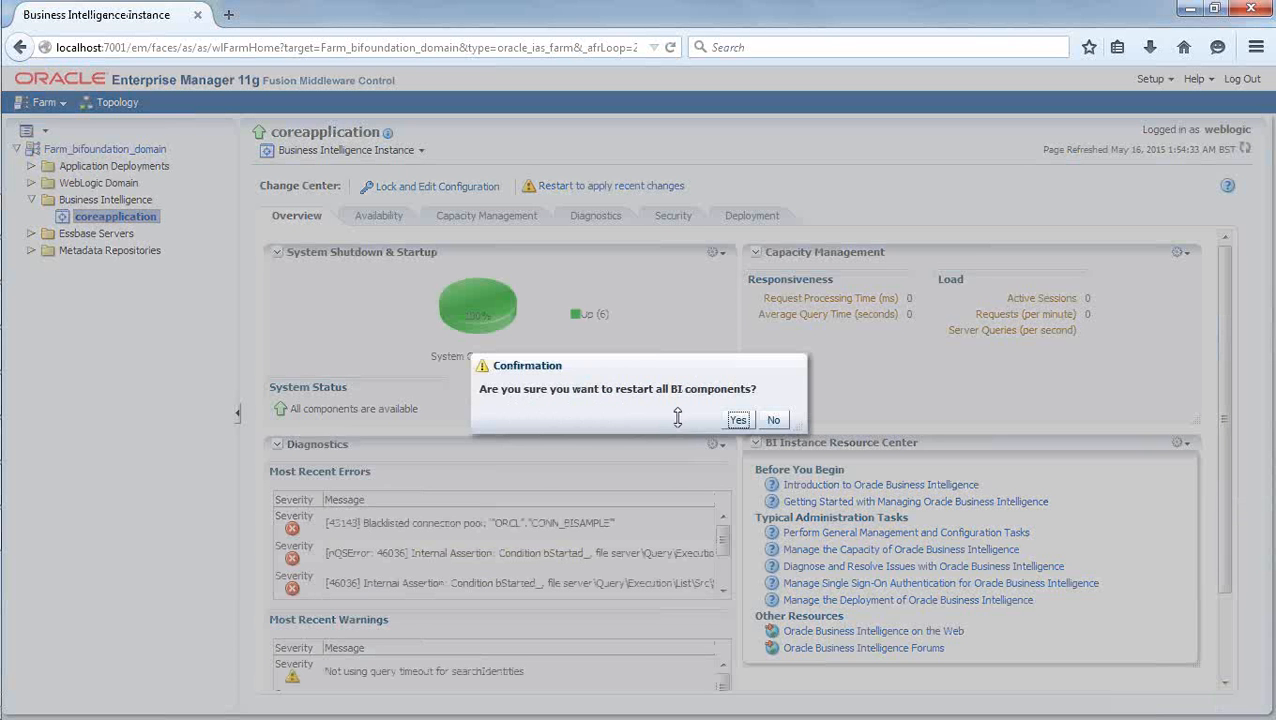
{"action": "left_click", "coordinate": [738, 422]}
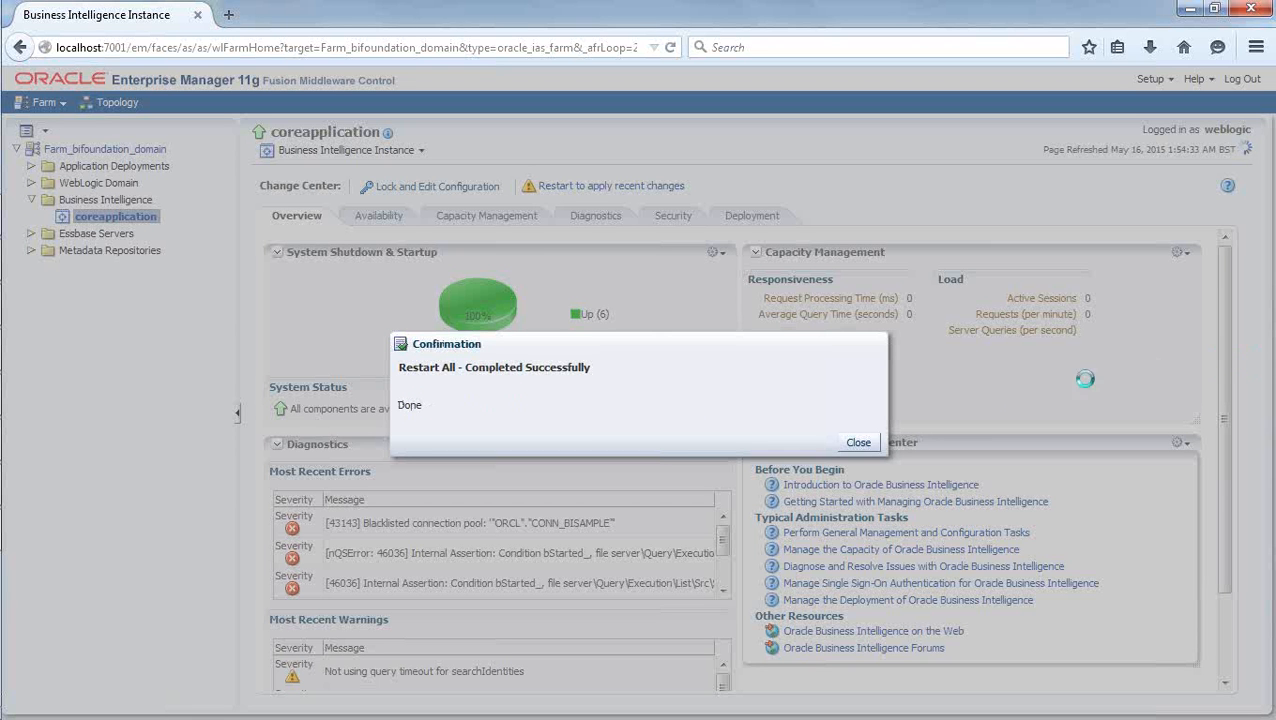
{"action": "left_click", "coordinate": [857, 443]}
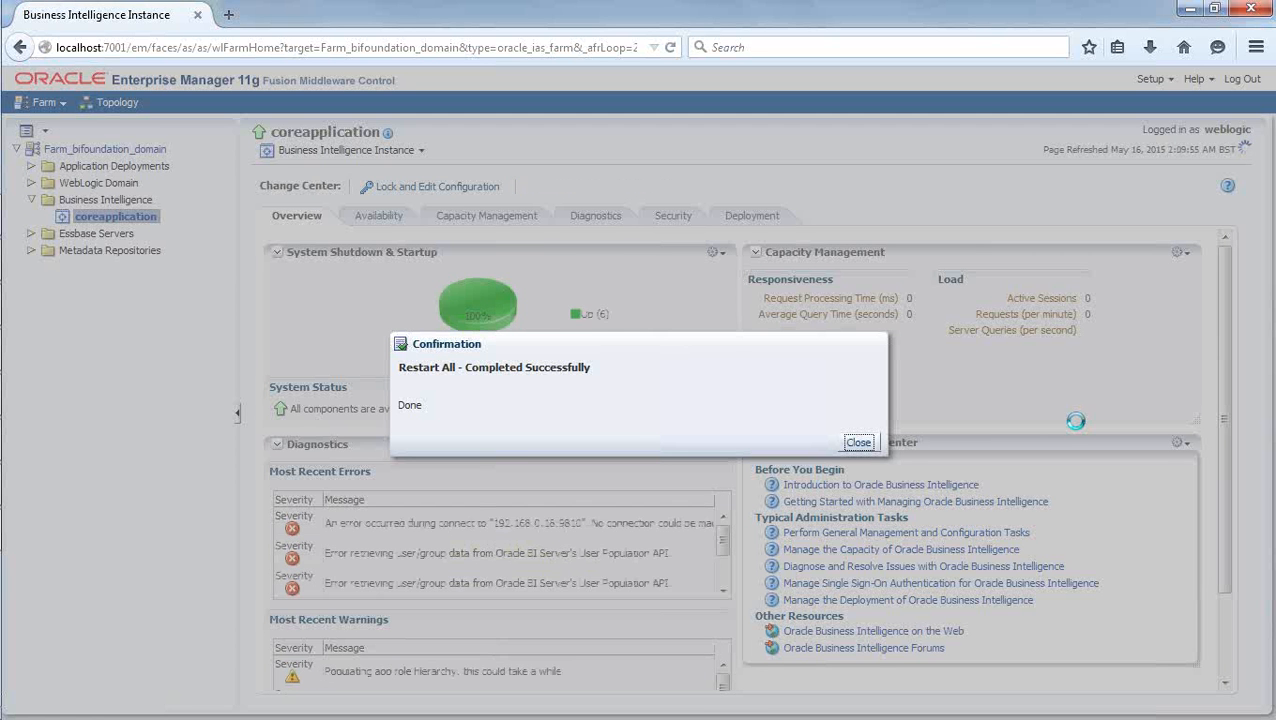
{"action": "key", "text": "Return"}
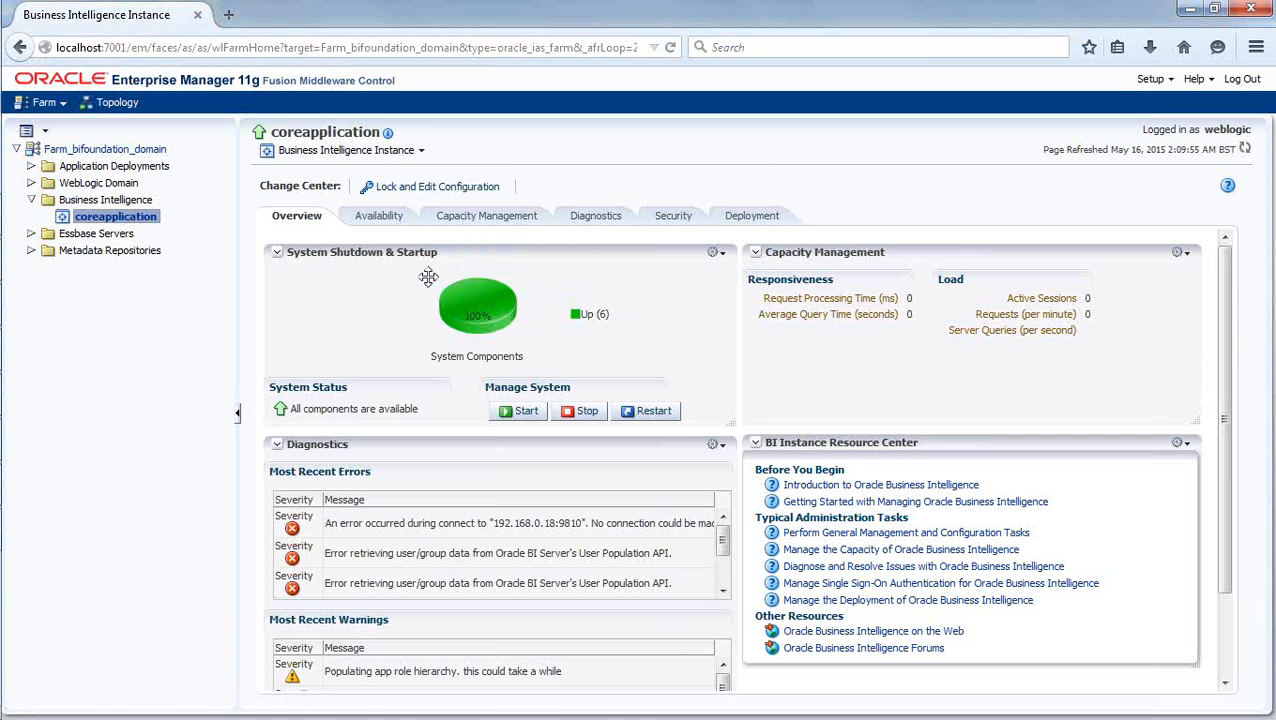
Check the availability status of the coreapplication processes and the default RPD name in the repository deployment settings.
{"action": "left_click", "coordinate": [394, 224]}
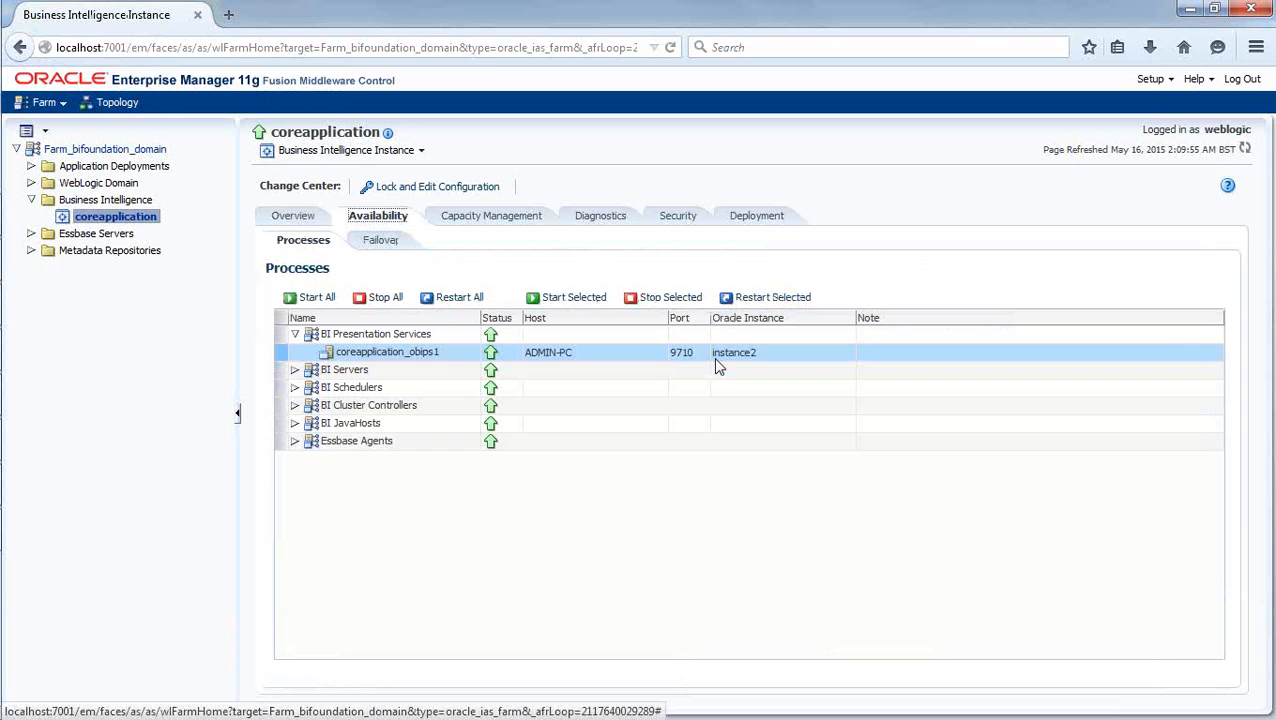
{"action": "left_click", "coordinate": [295, 334]}
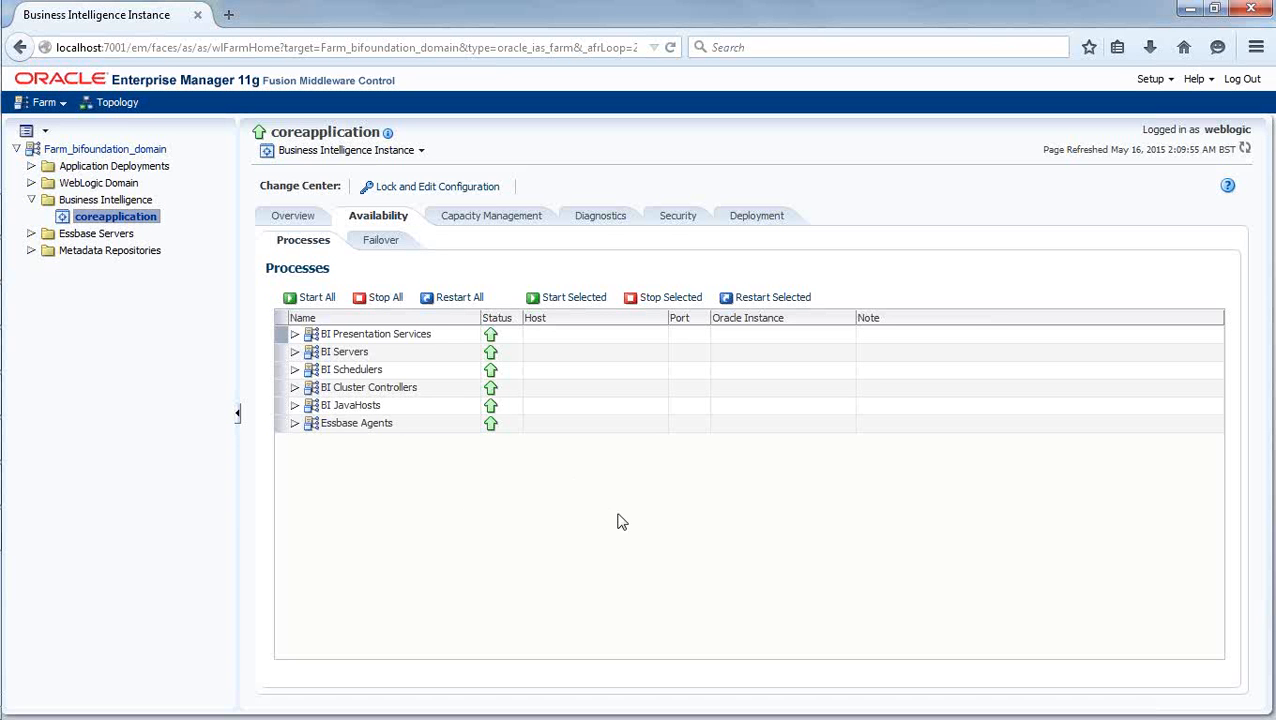
{"action": "left_click", "coordinate": [755, 220]}
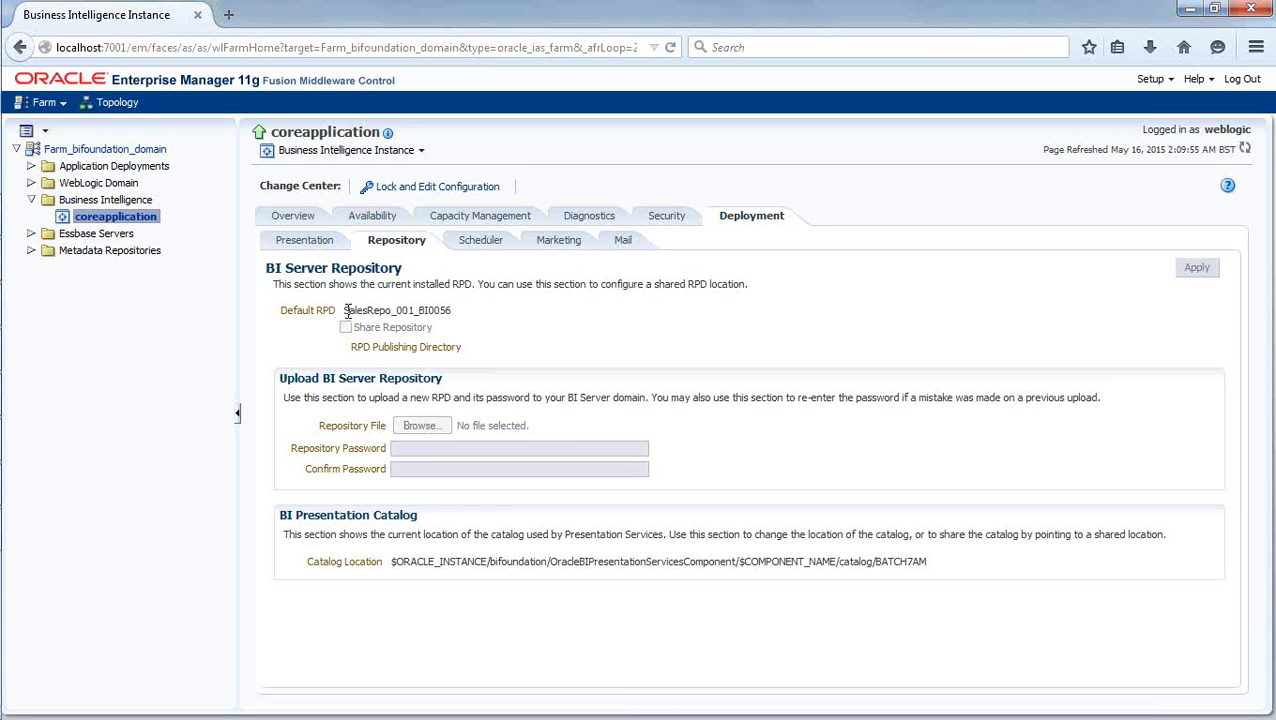
{"action": "left_click_drag", "start_coordinate": [347, 311], "coordinate": [458, 320]}
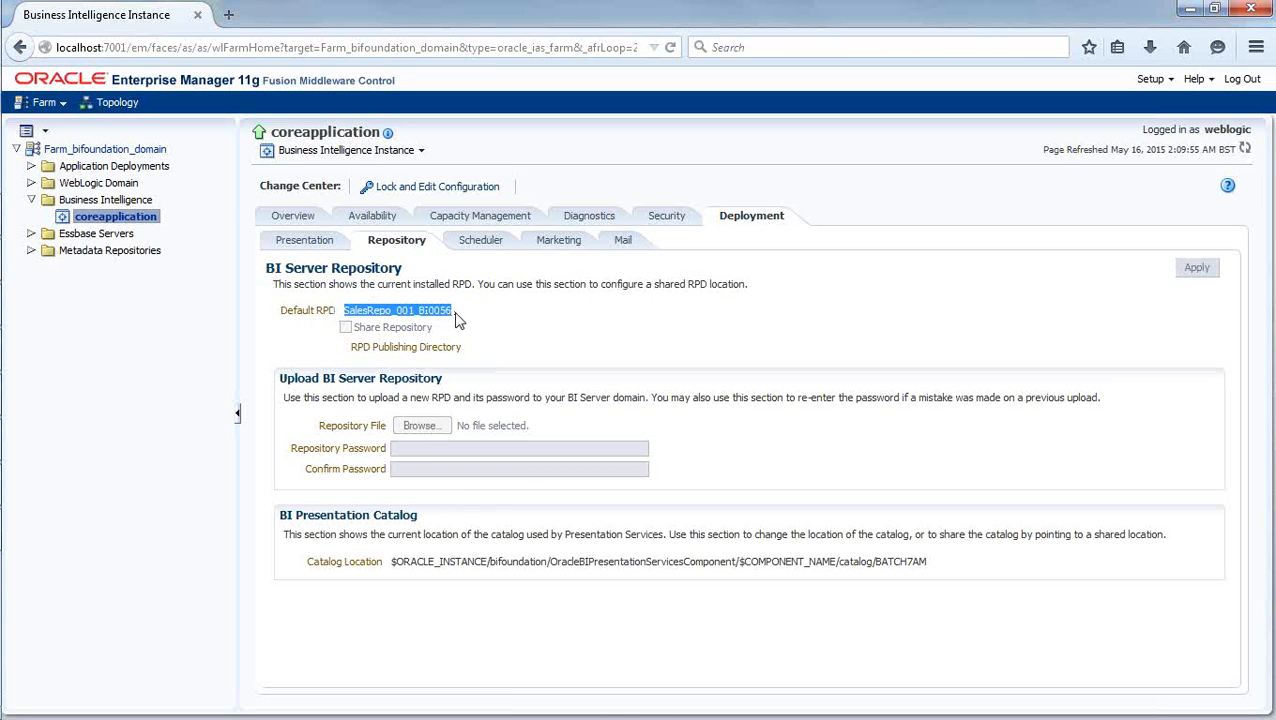
{"action": "left_click", "coordinate": [481, 324]}
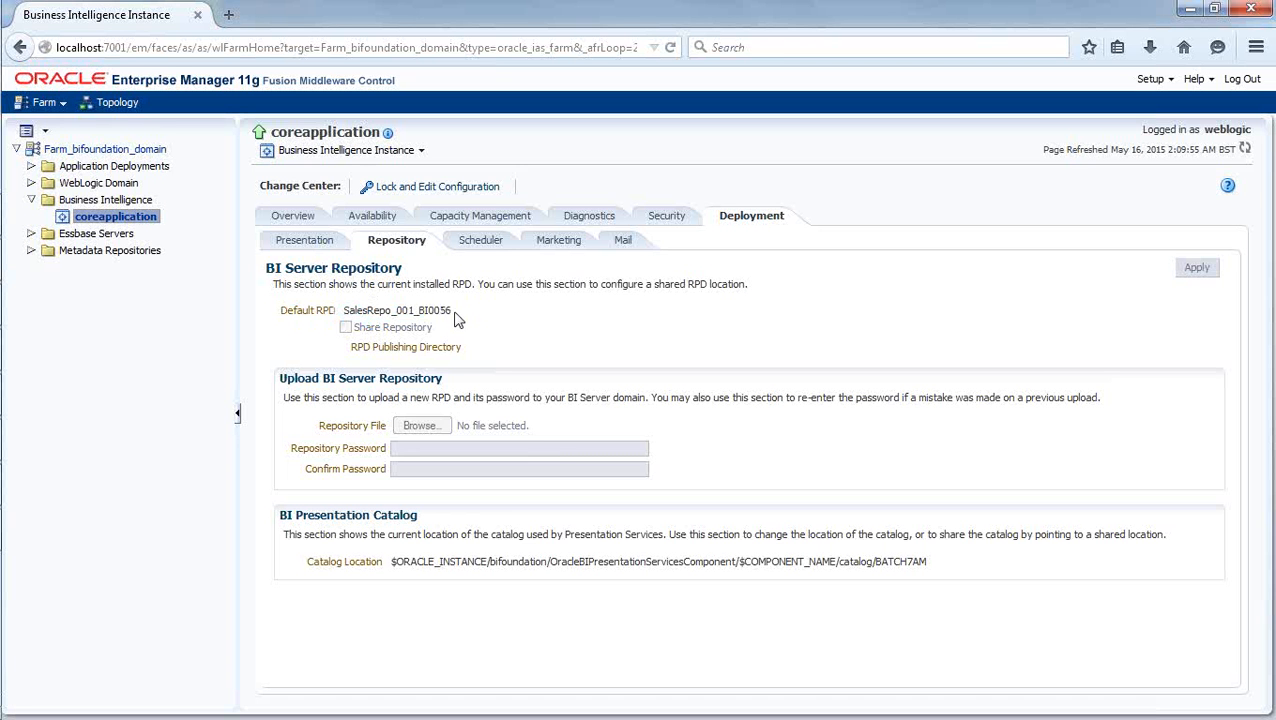
{"action": "left_click_drag", "start_coordinate": [458, 316], "coordinate": [345, 311]}
{"action": "left_click", "coordinate": [489, 332]}
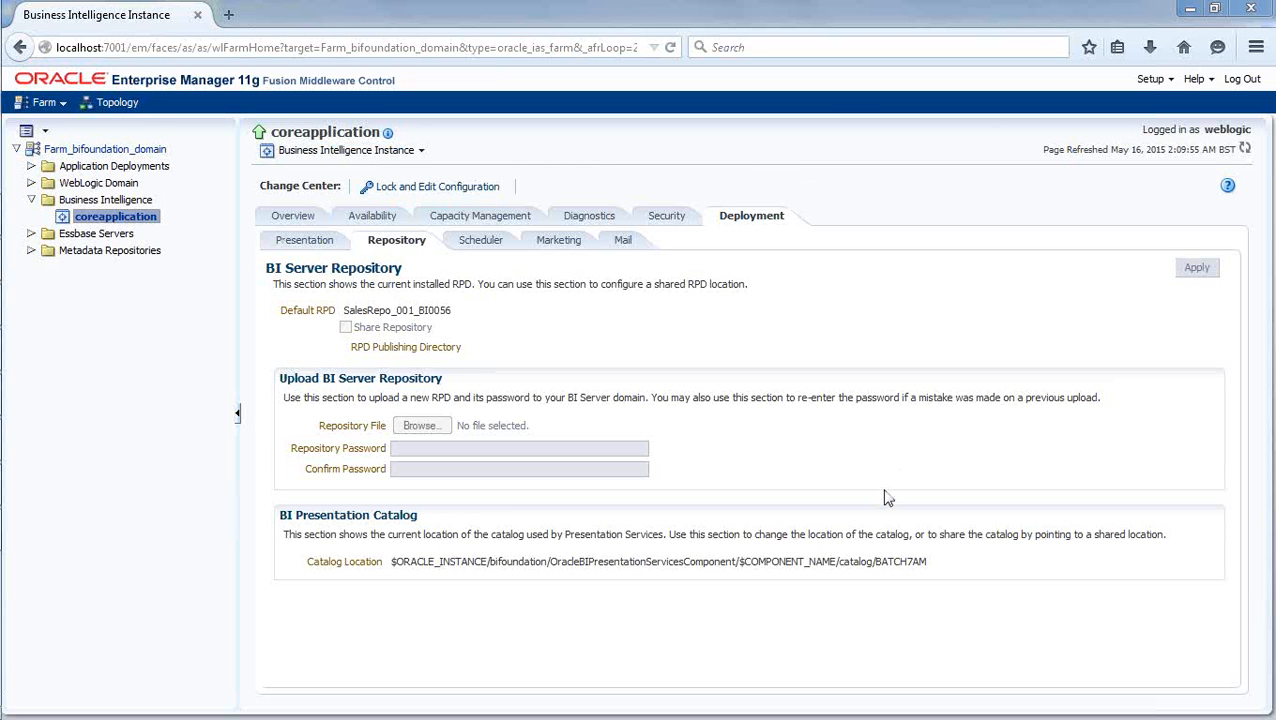
Switch to Paint and draw two separate rectangles below the notes, about 166 × 139 px and 326 × 130 px.
{"action": "mouse_move", "coordinate": [4, 318]}
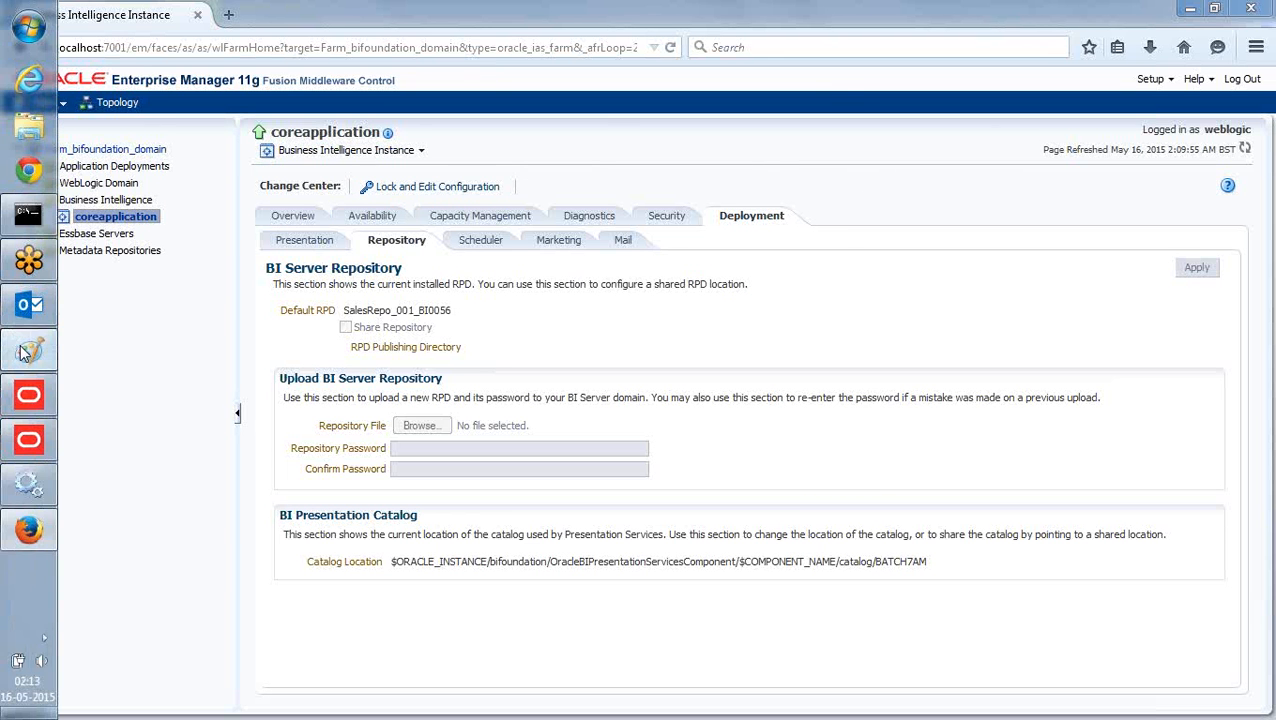
{"action": "left_click", "coordinate": [28, 350]}
{"action": "left_click", "coordinate": [429, 384]}
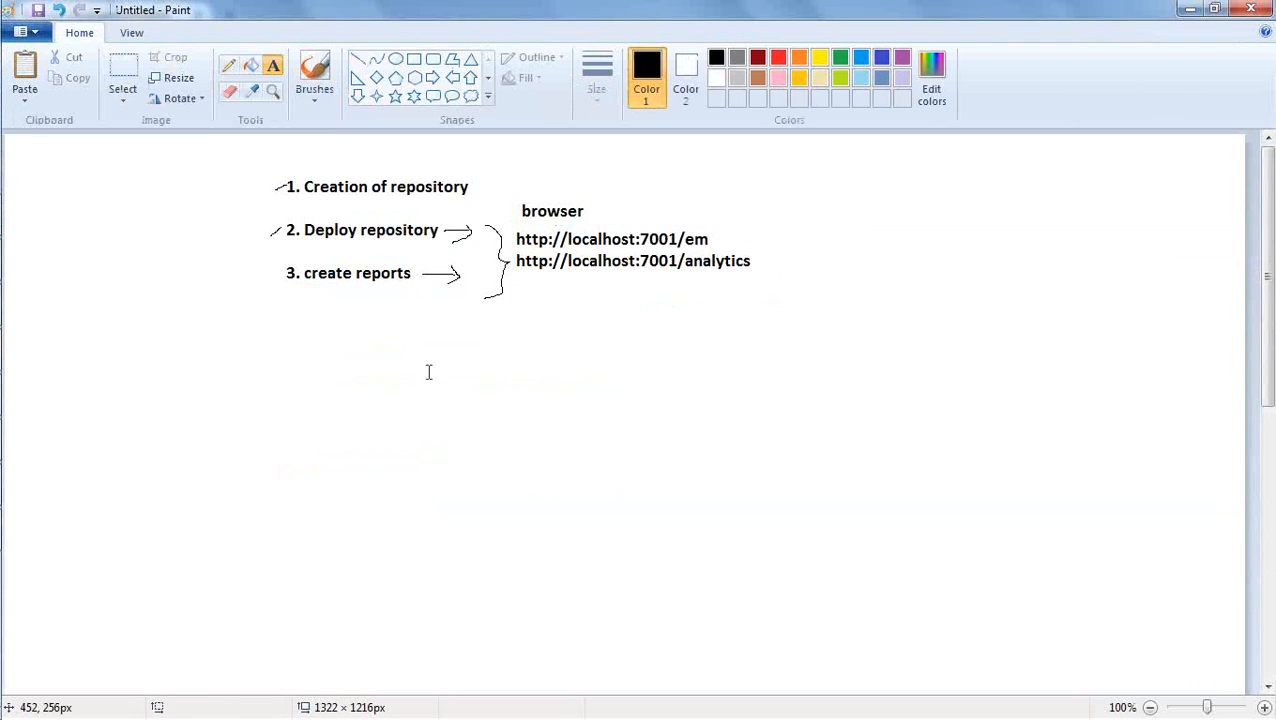
{"action": "left_click", "coordinate": [413, 59]}
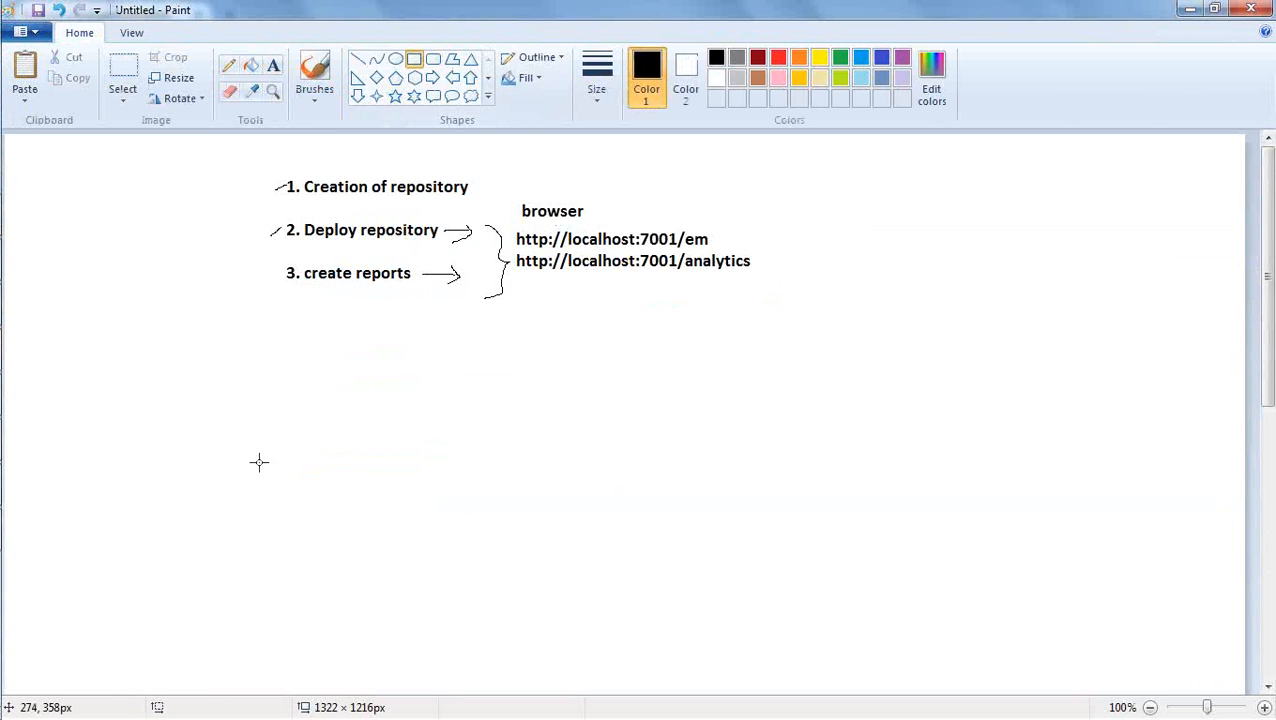
{"action": "mouse_move", "coordinate": [241, 413]}
{"action": "left_mouse_down"}
{"action": "mouse_move", "coordinate": [257, 451]}
{"action": "mouse_move", "coordinate": [398, 543]}
{"action": "left_mouse_up"}
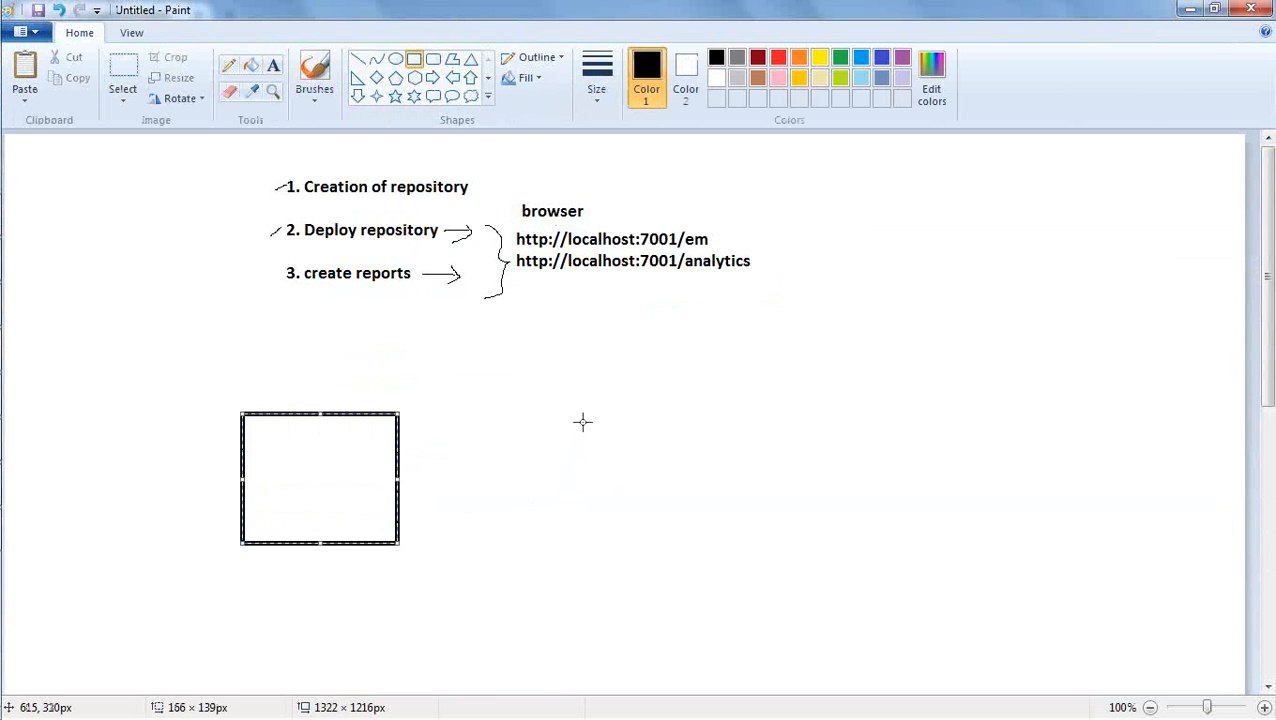
{"action": "left_click_drag", "start_coordinate": [572, 404], "coordinate": [877, 526]}
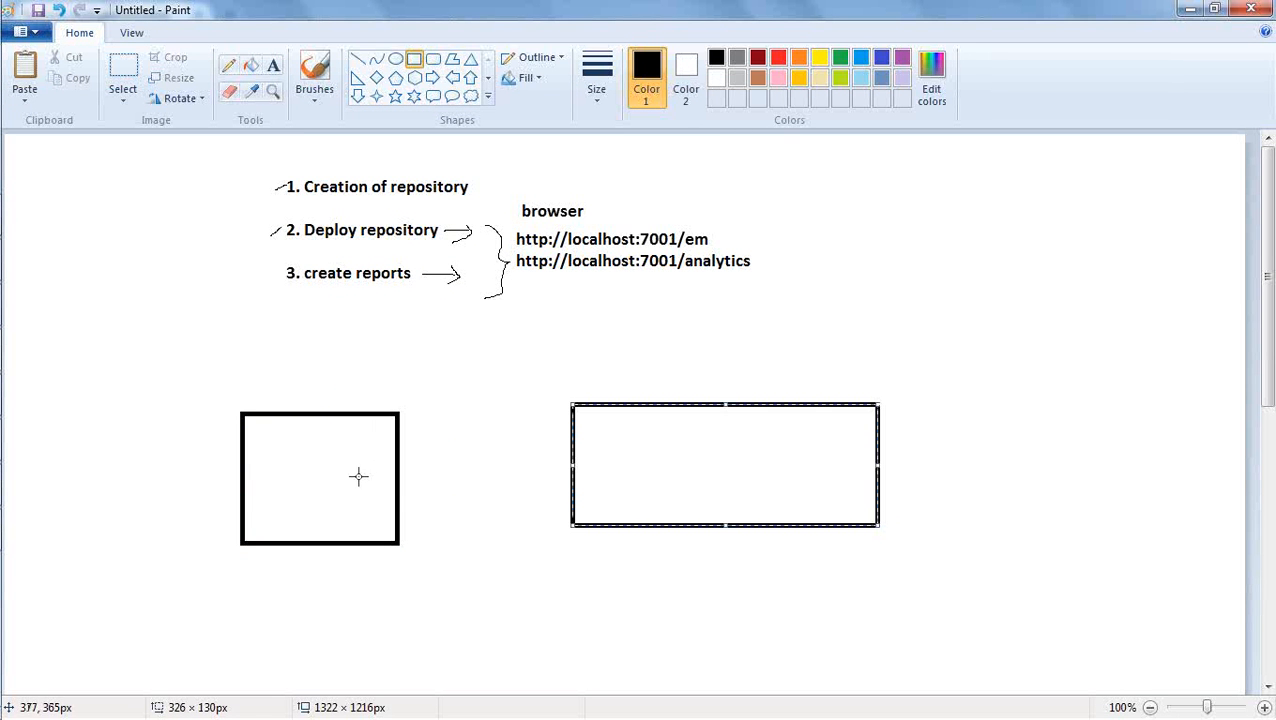
{"action": "left_click_drag", "start_coordinate": [704, 405], "coordinate": [701, 415]}
{"action": "left_click", "coordinate": [592, 342]}
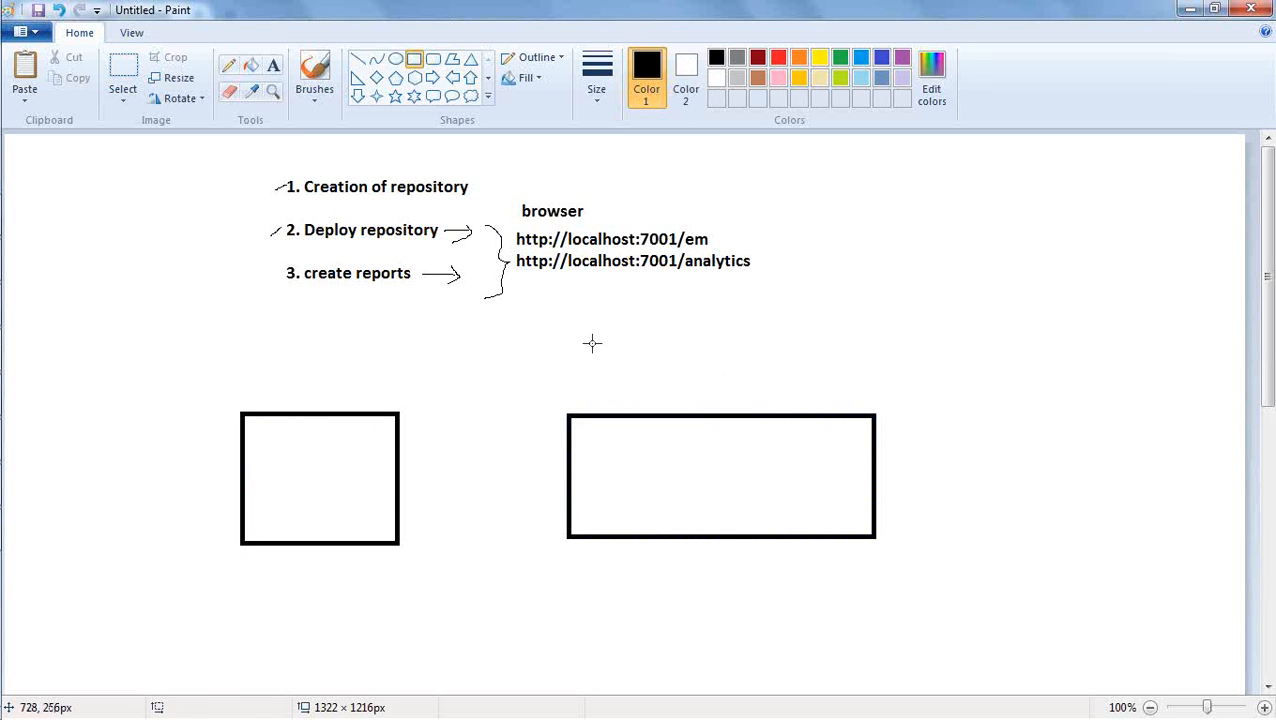
Add the text label "Weblogic Server" above the smaller rectangle.
{"action": "left_click", "coordinate": [273, 65]}
{"action": "left_click", "coordinate": [259, 376]}
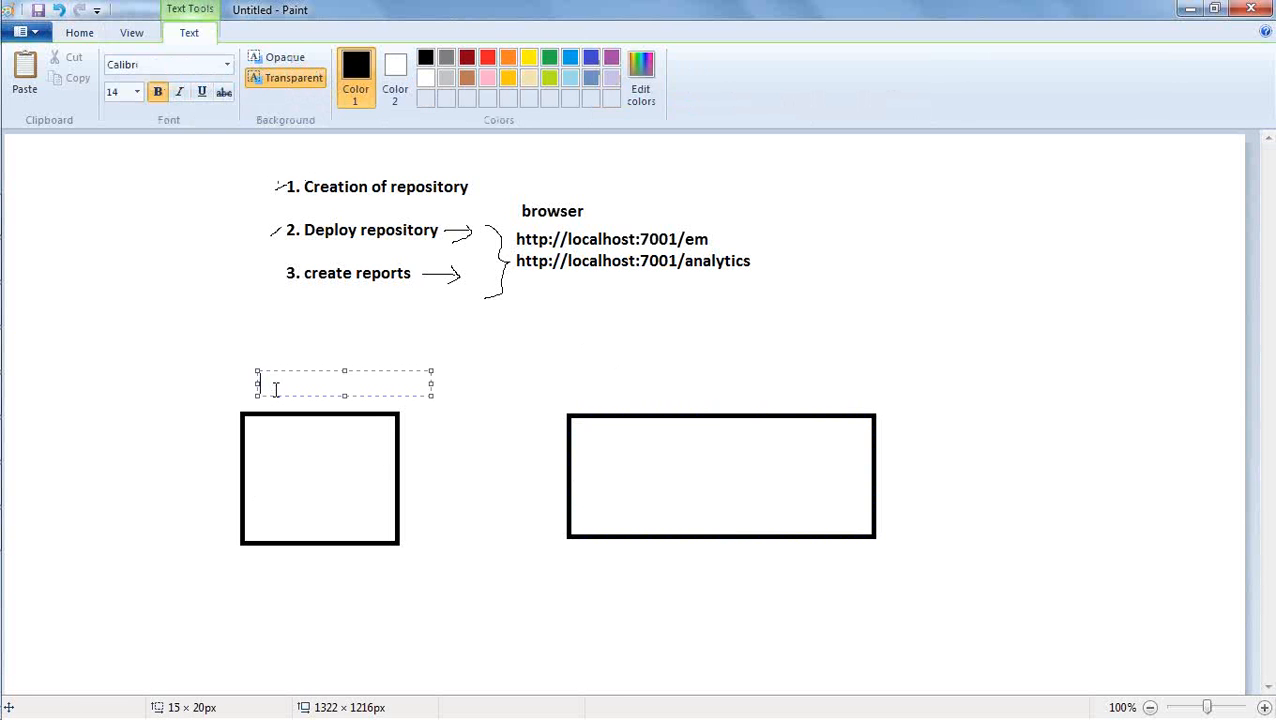
{"action": "type", "text": "Weblogic Server"}
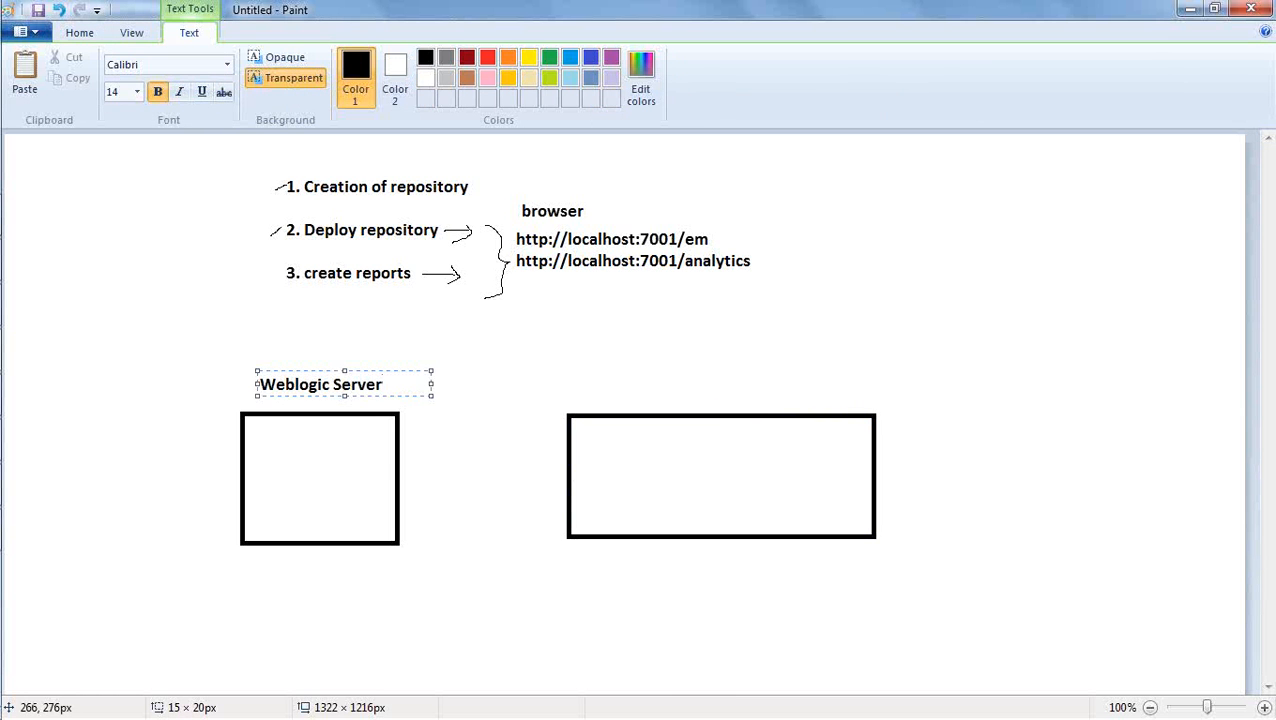
List /em, /analytics and /console inside the Weblogic Server rectangle, with a blank line between the entries.
{"action": "left_click", "coordinate": [264, 432]}
{"action": "left_click_drag", "start_coordinate": [263, 429], "coordinate": [365, 517]}
{"action": "type", "text": "/Em"}
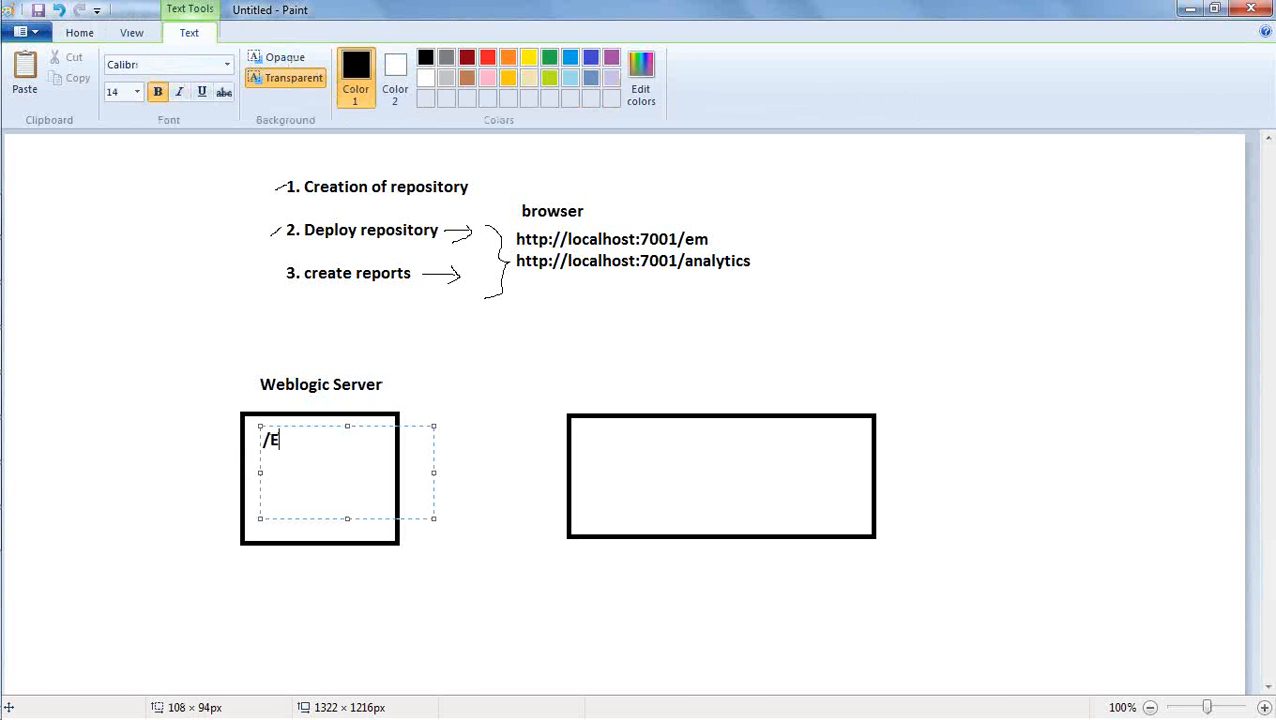
{"action": "key", "text": "BackSpace"}
{"action": "key", "text": "BackSpace"}
{"action": "type", "text": "em"}
{"action": "key", "text": "Return"}
{"action": "key", "text": "Return"}
{"action": "type", "text": "/analytic"}
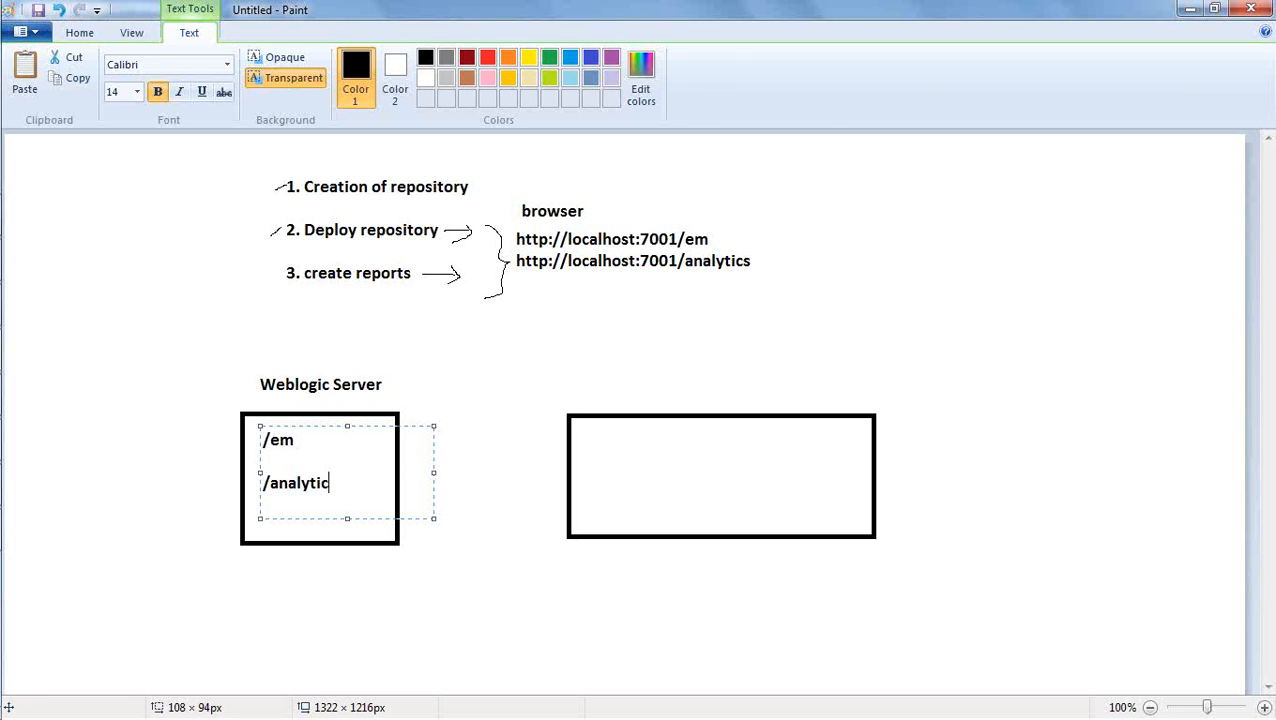
{"action": "type", "text": "s"}
{"action": "key", "text": "Return"}
{"action": "key", "text": "Return"}
{"action": "type", "text": "/"}
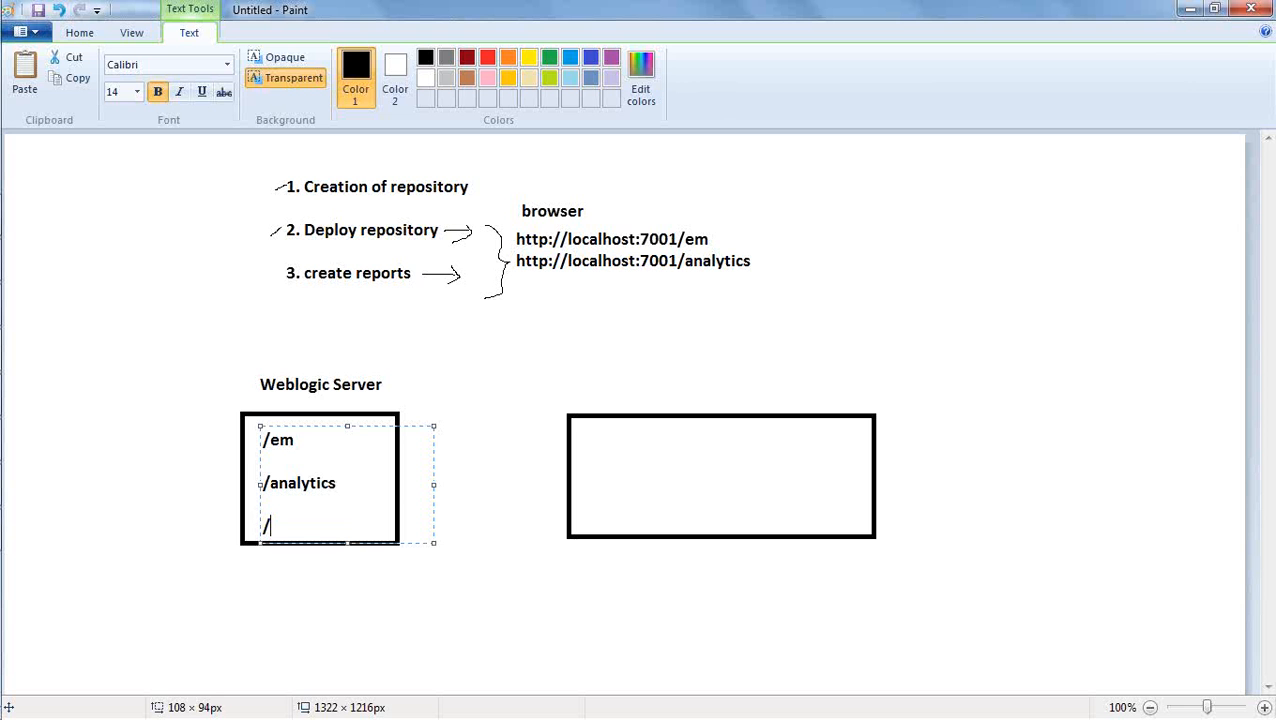
{"action": "type", "text": "console"}
{"action": "left_click", "coordinate": [381, 586]}
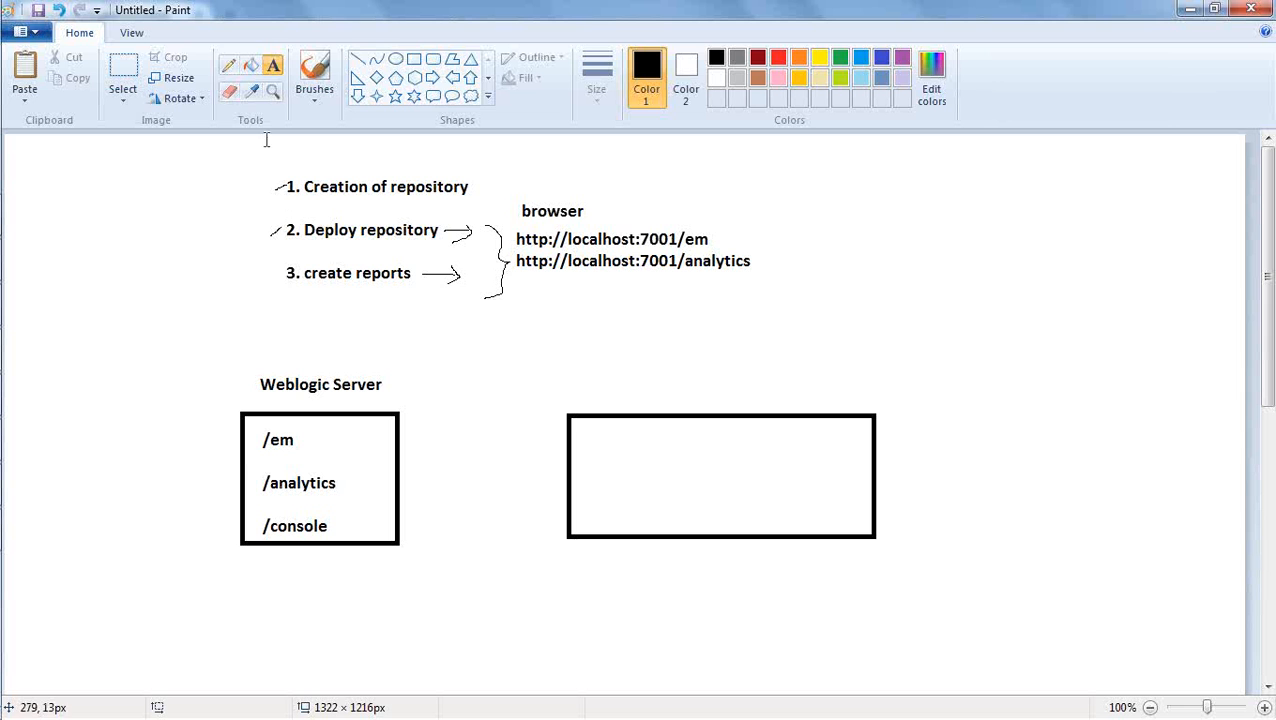
Draw a freehand arrow pointing into the Weblogic Server rectangle and label the wider rectangle "BI Server".
{"action": "left_click", "coordinate": [228, 66]}
{"action": "mouse_move", "coordinate": [137, 449]}
{"action": "left_mouse_down"}
{"action": "mouse_move", "coordinate": [230, 456]}
{"action": "mouse_move", "coordinate": [203, 466]}
{"action": "left_mouse_up"}
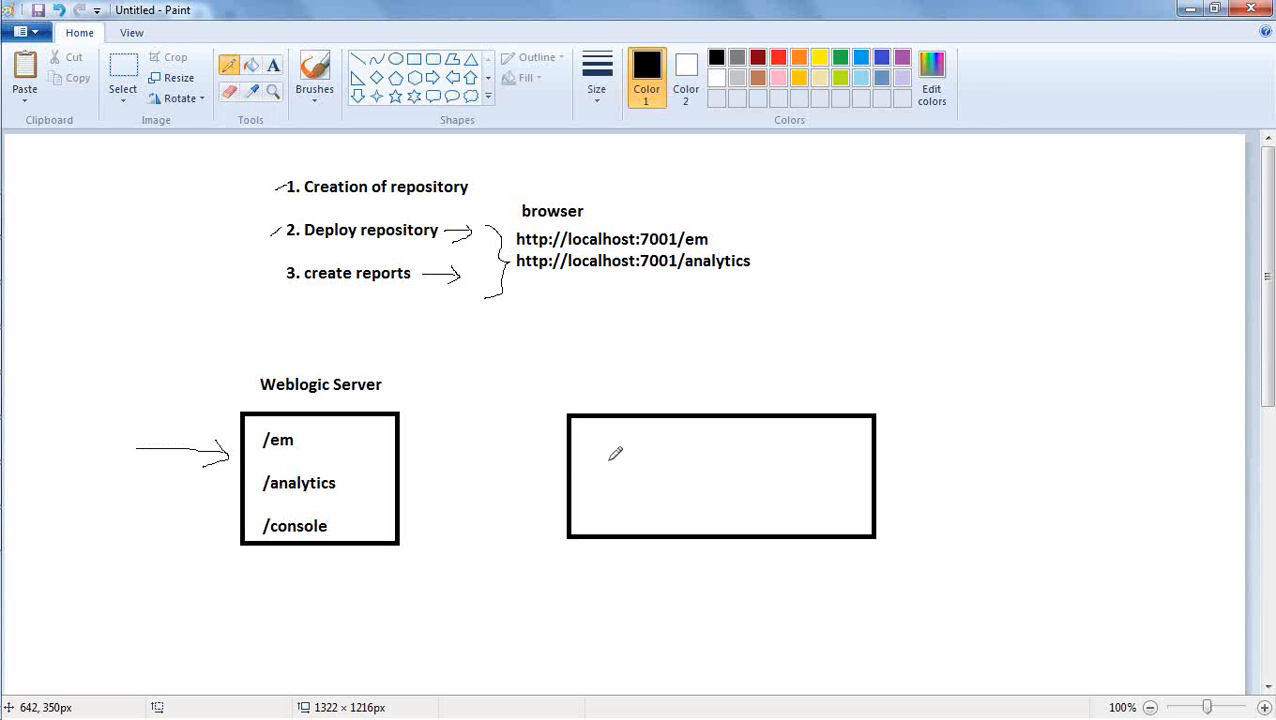
{"action": "left_click", "coordinate": [273, 66]}
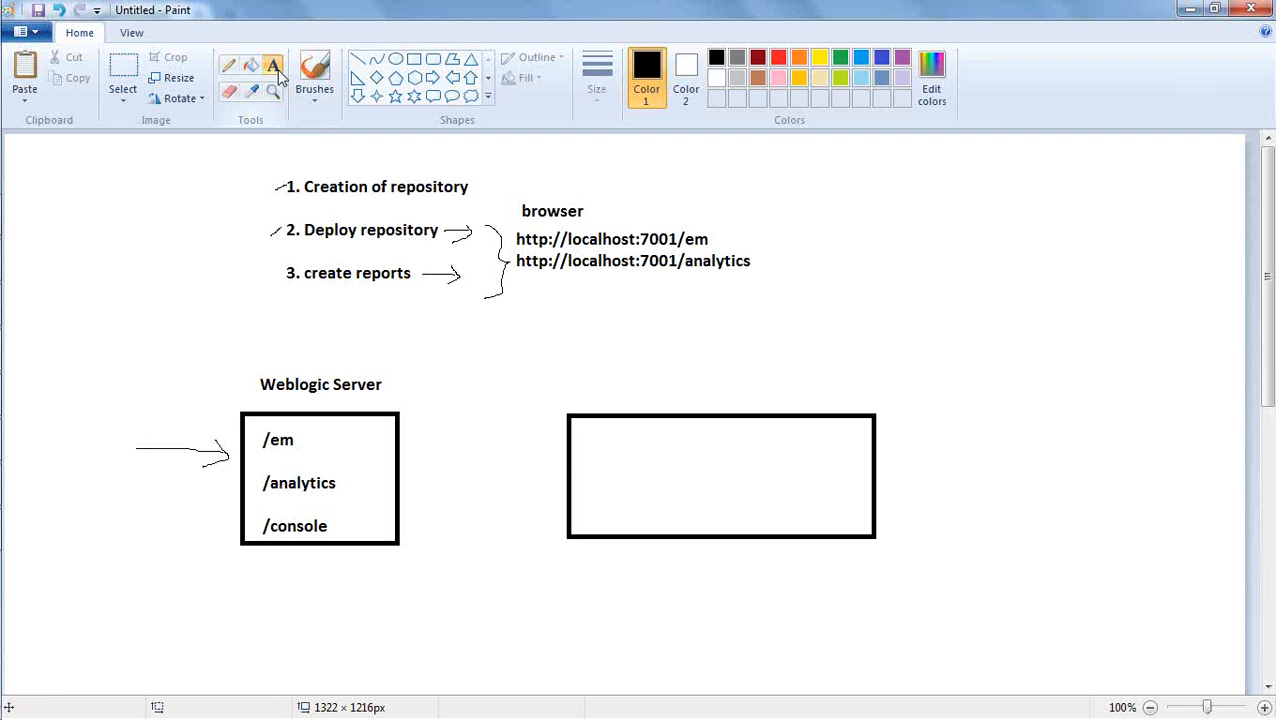
{"action": "left_click_drag", "start_coordinate": [639, 379], "coordinate": [664, 401]}
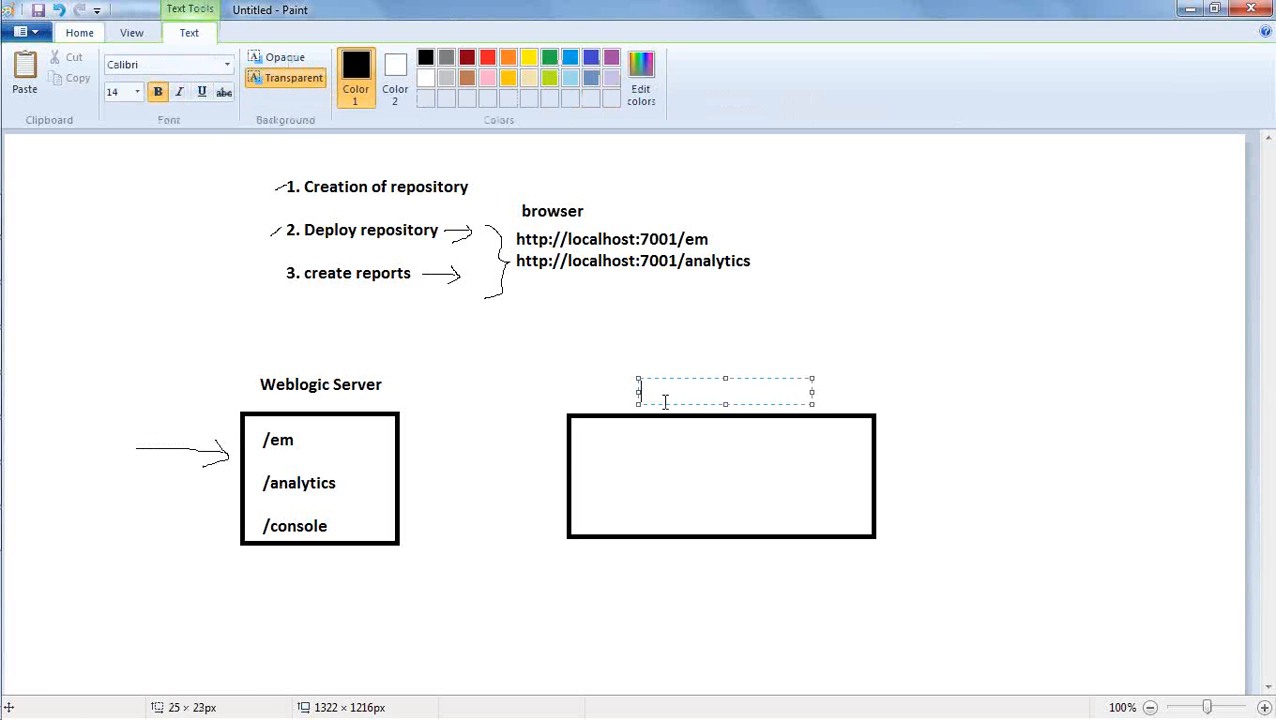
{"action": "type", "text": "BI Server"}
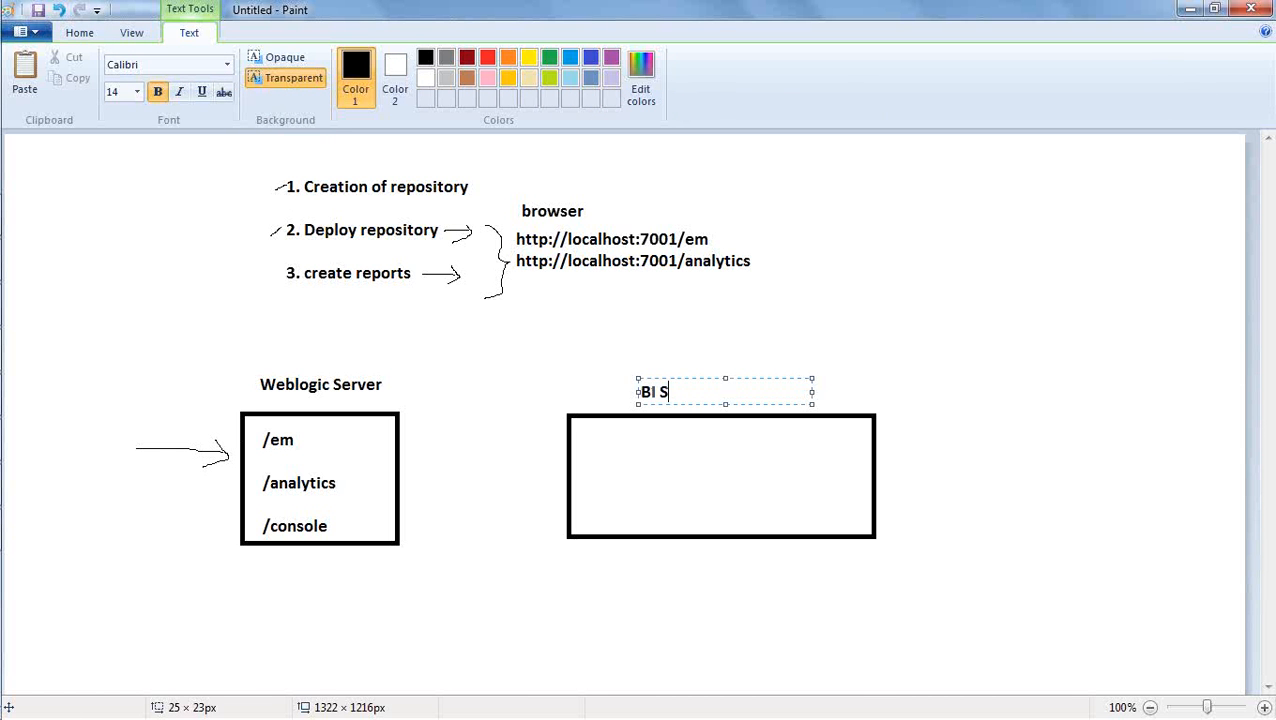
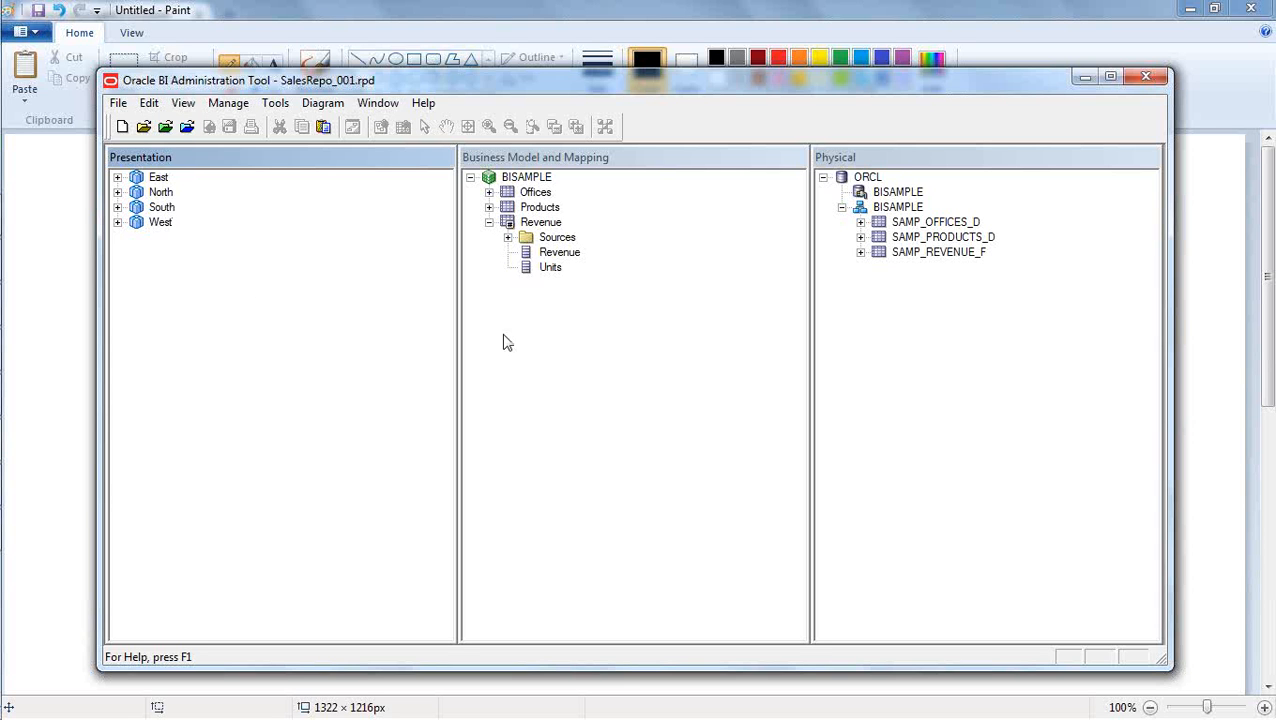
Expand the East subject area in the Presentation layer of the SalesRepo_001.rpd repository to view its tables.
{"action": "left_click", "coordinate": [593, 349]}
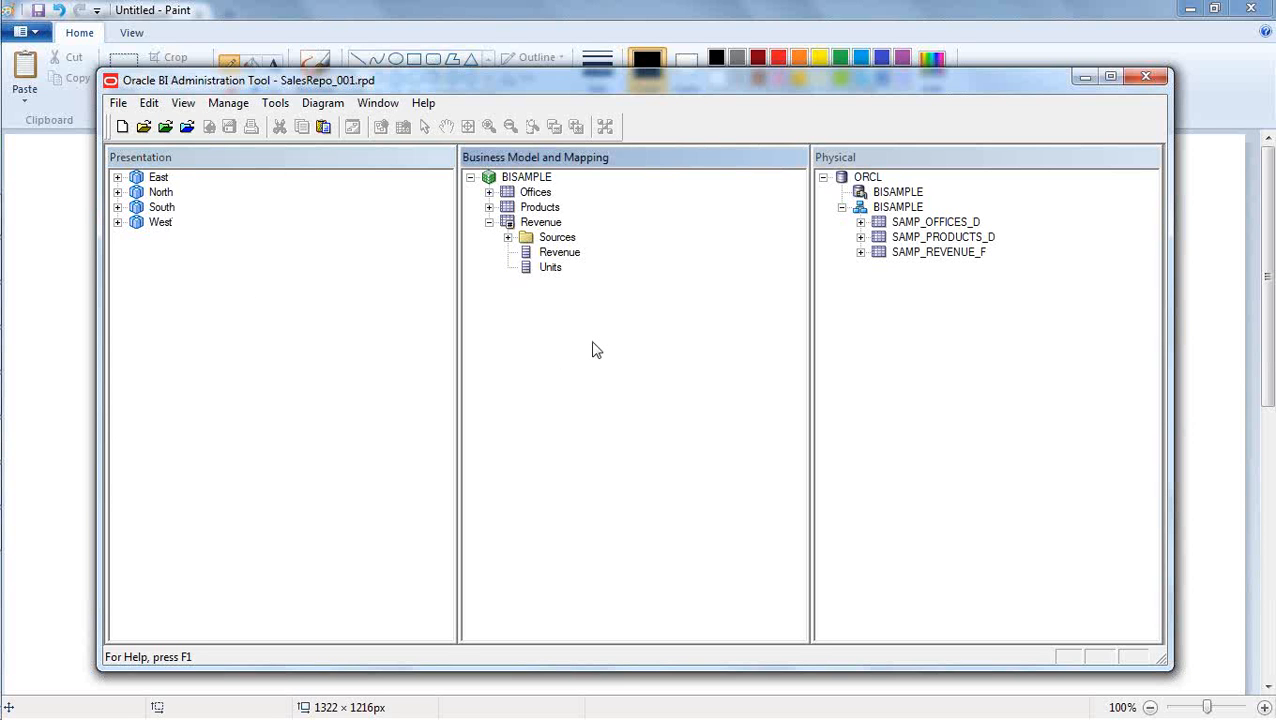
{"action": "left_click", "coordinate": [281, 288]}
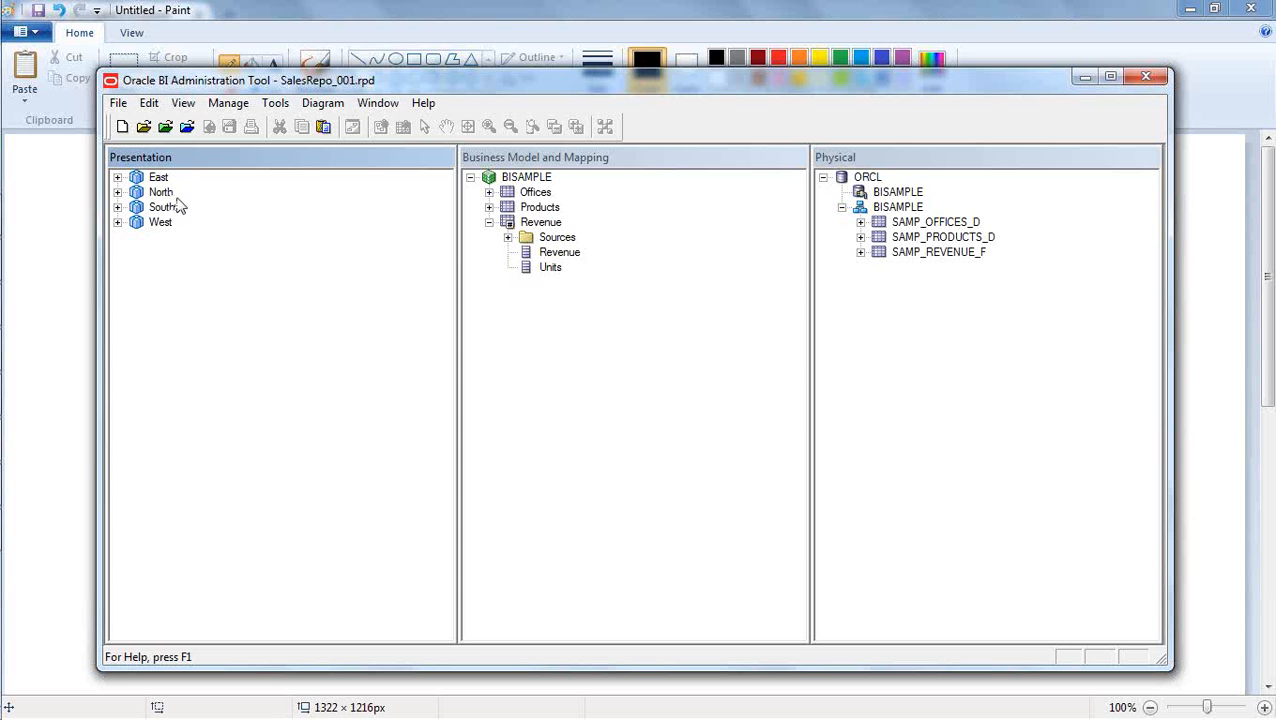
{"action": "left_click", "coordinate": [118, 177]}
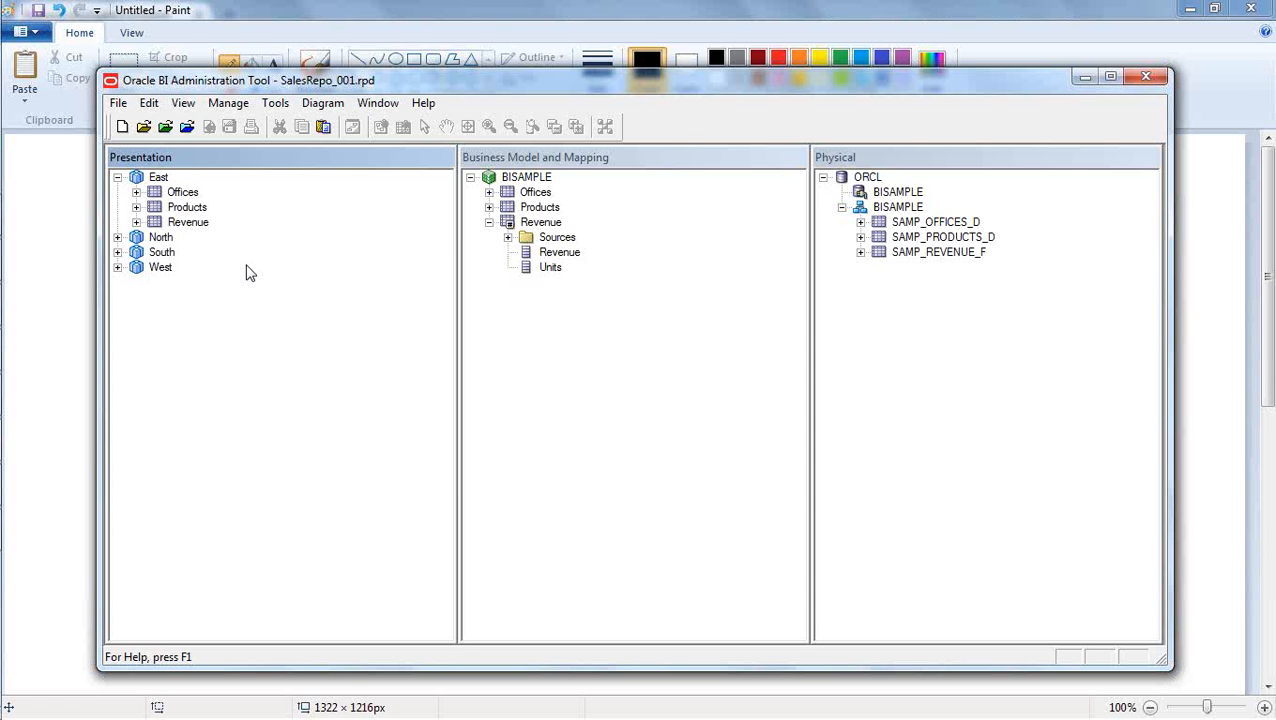
{"action": "mouse_move", "coordinate": [5, 288]}
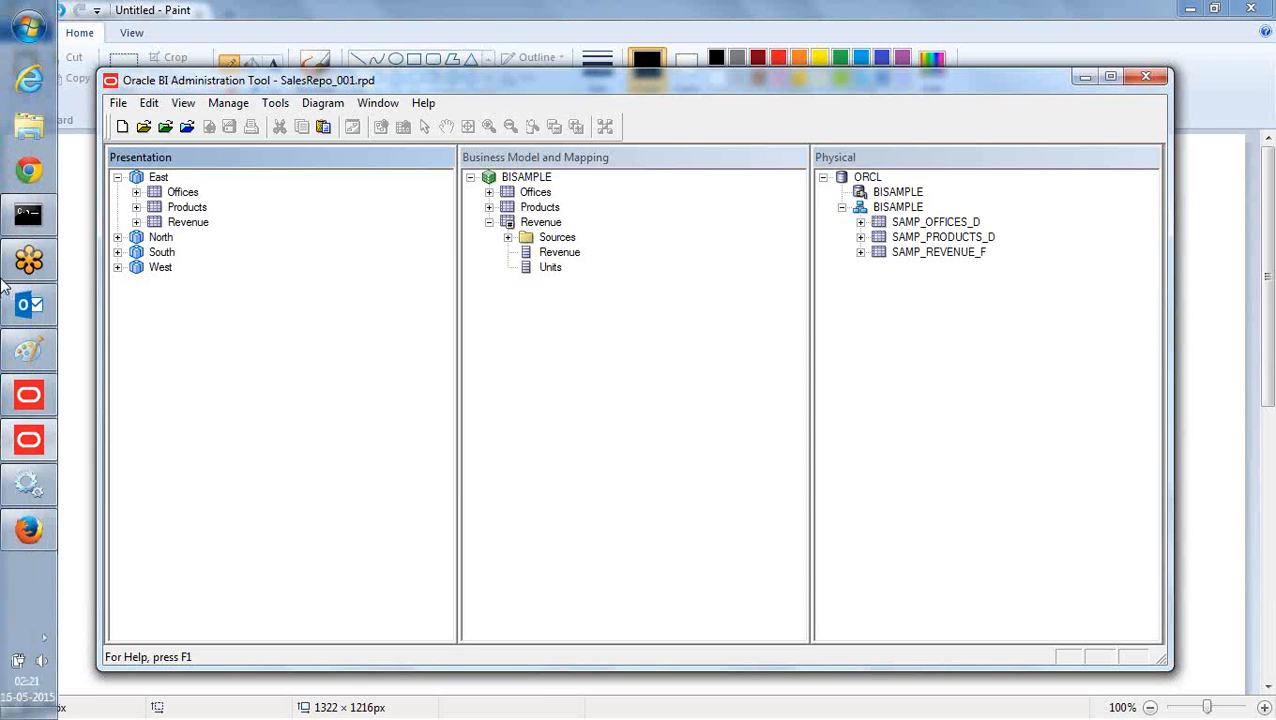
{"action": "left_click", "coordinate": [28, 538]}
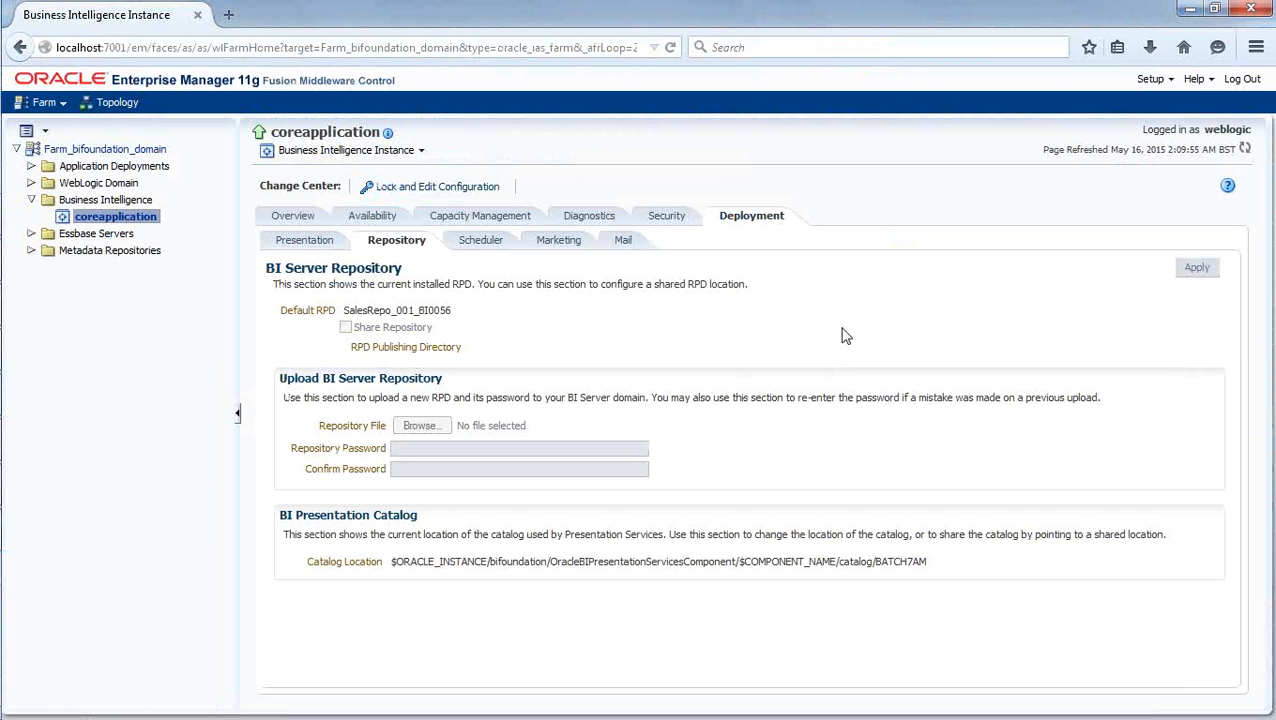
{"action": "left_click", "coordinate": [228, 18]}
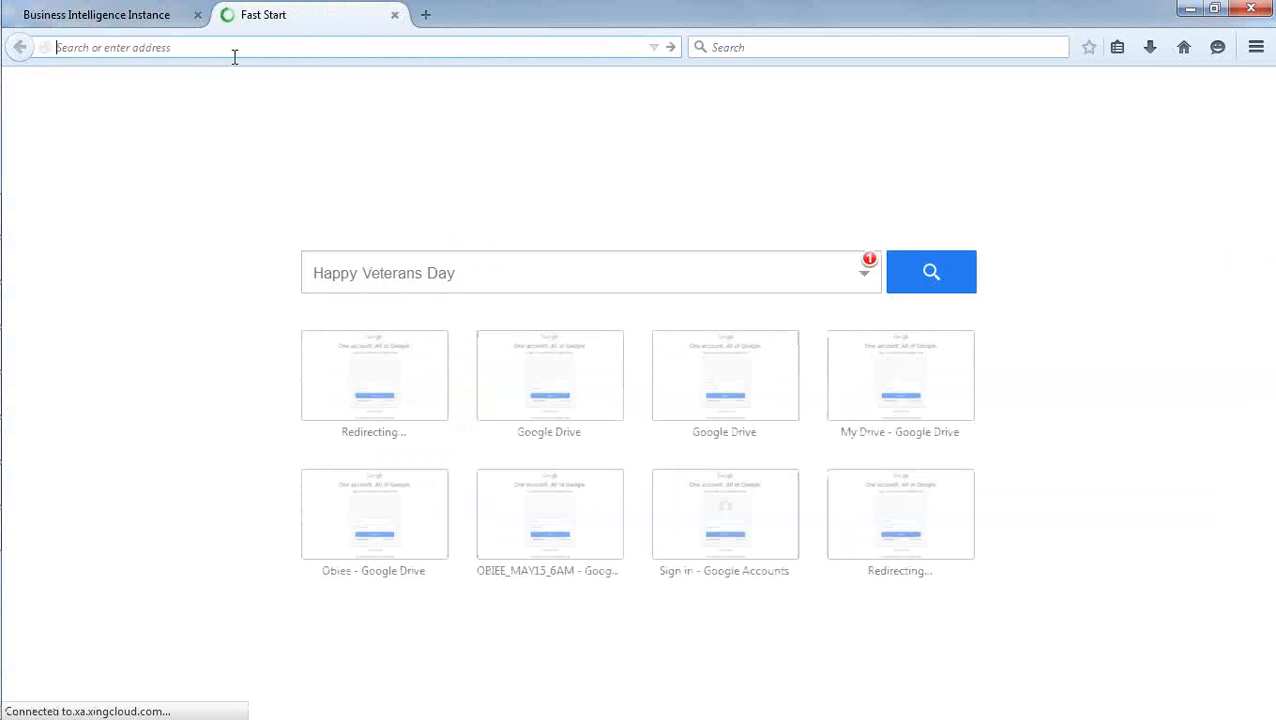
{"action": "type", "text": "htt"}
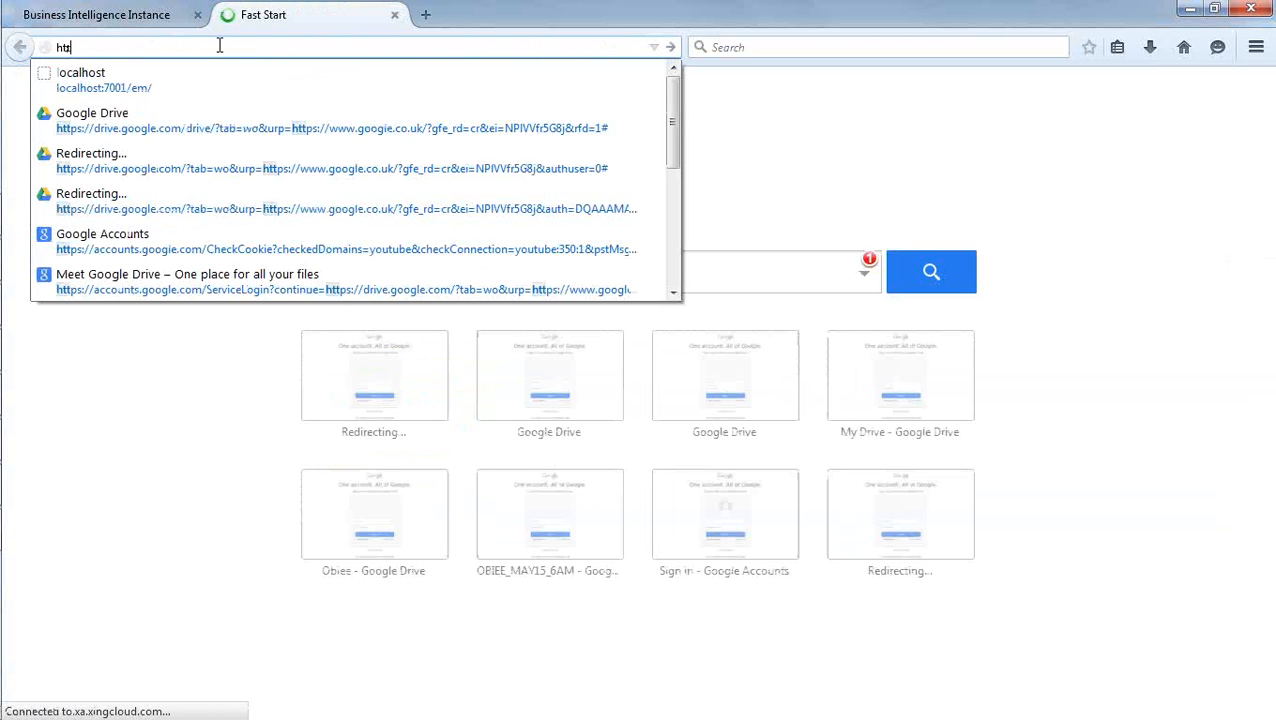
{"action": "type", "text": "p://"}
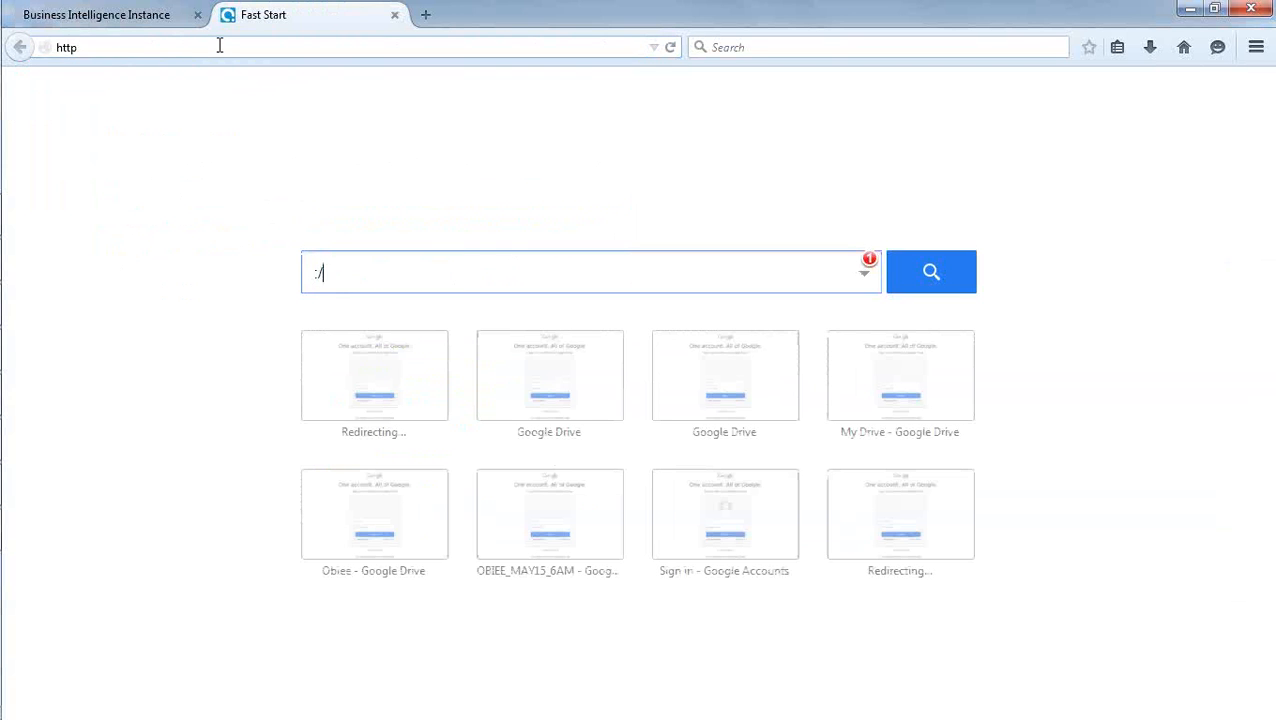
{"action": "left_click", "coordinate": [206, 47]}
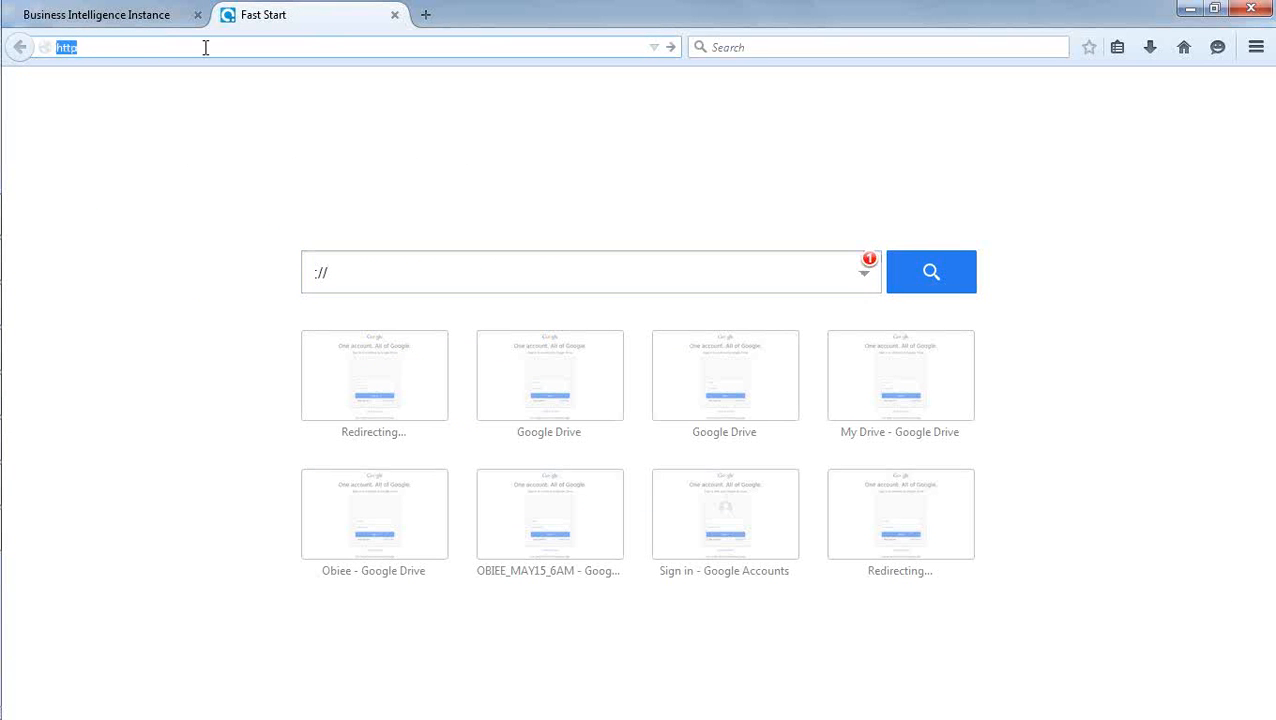
{"action": "type", "text": "http://local"}
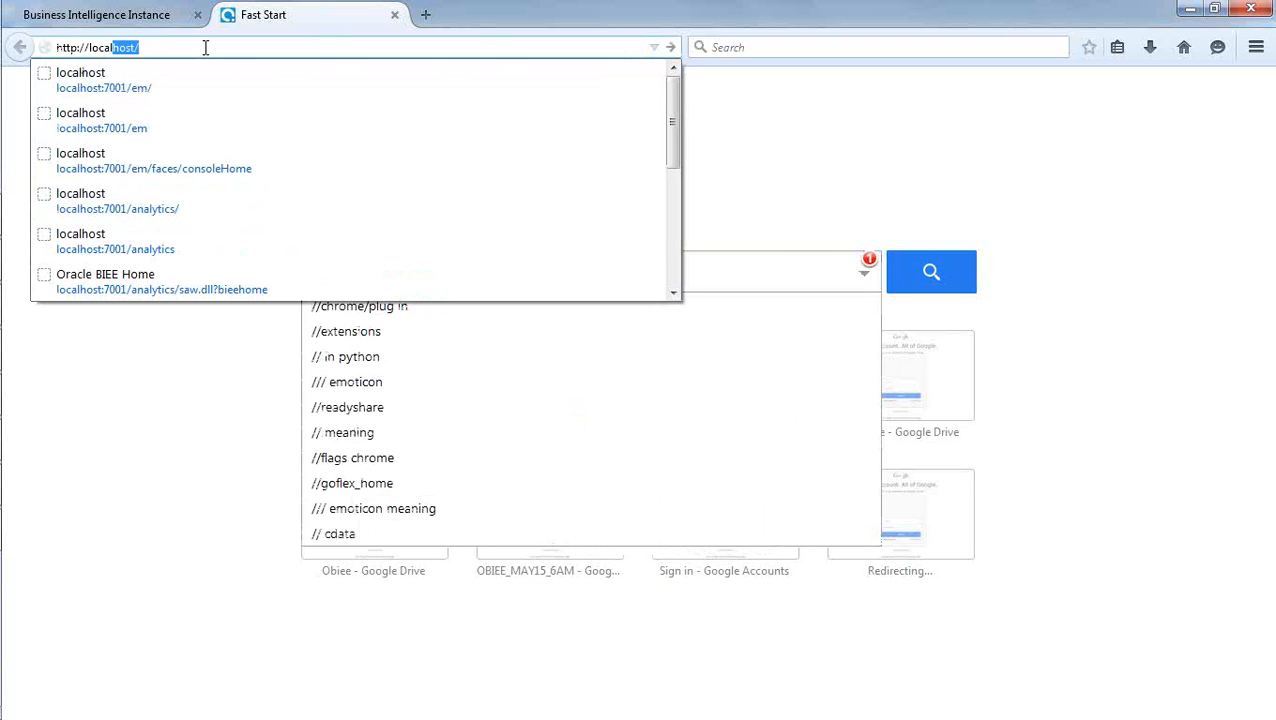
{"action": "type", "text": "host"}
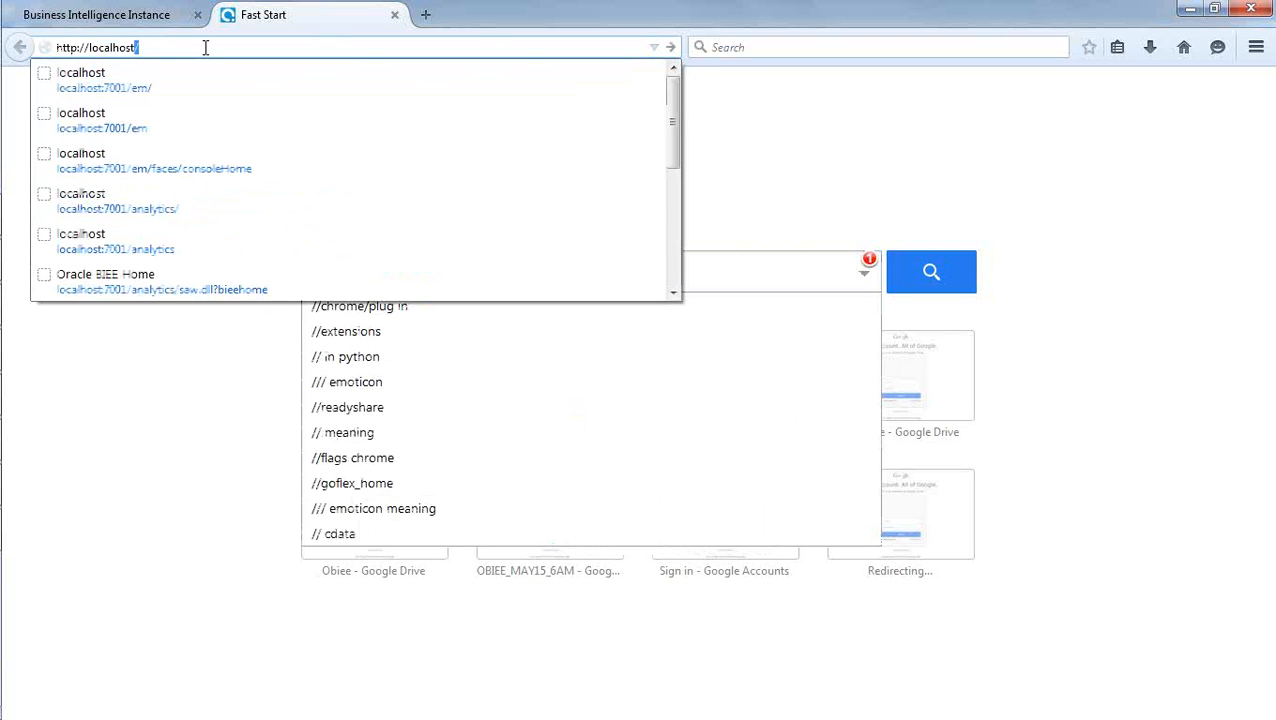
{"action": "type", "text": ":7"}
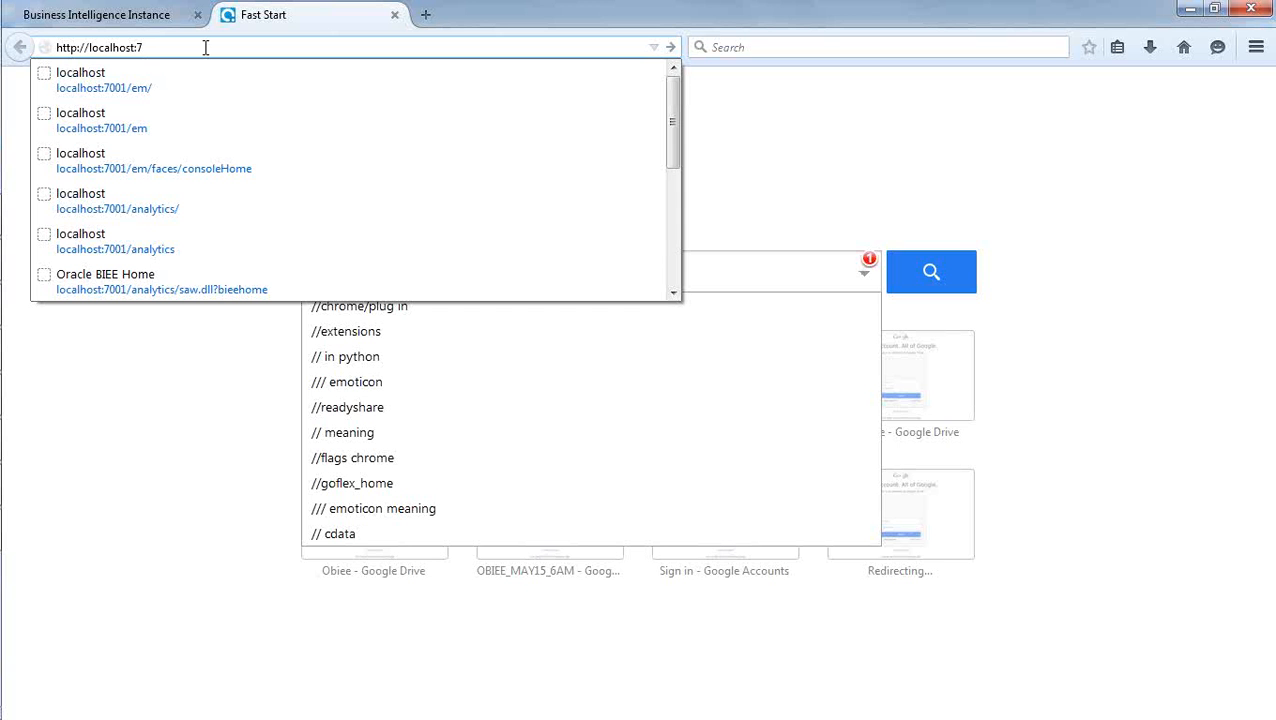
{"action": "type", "text": "001/analy"}
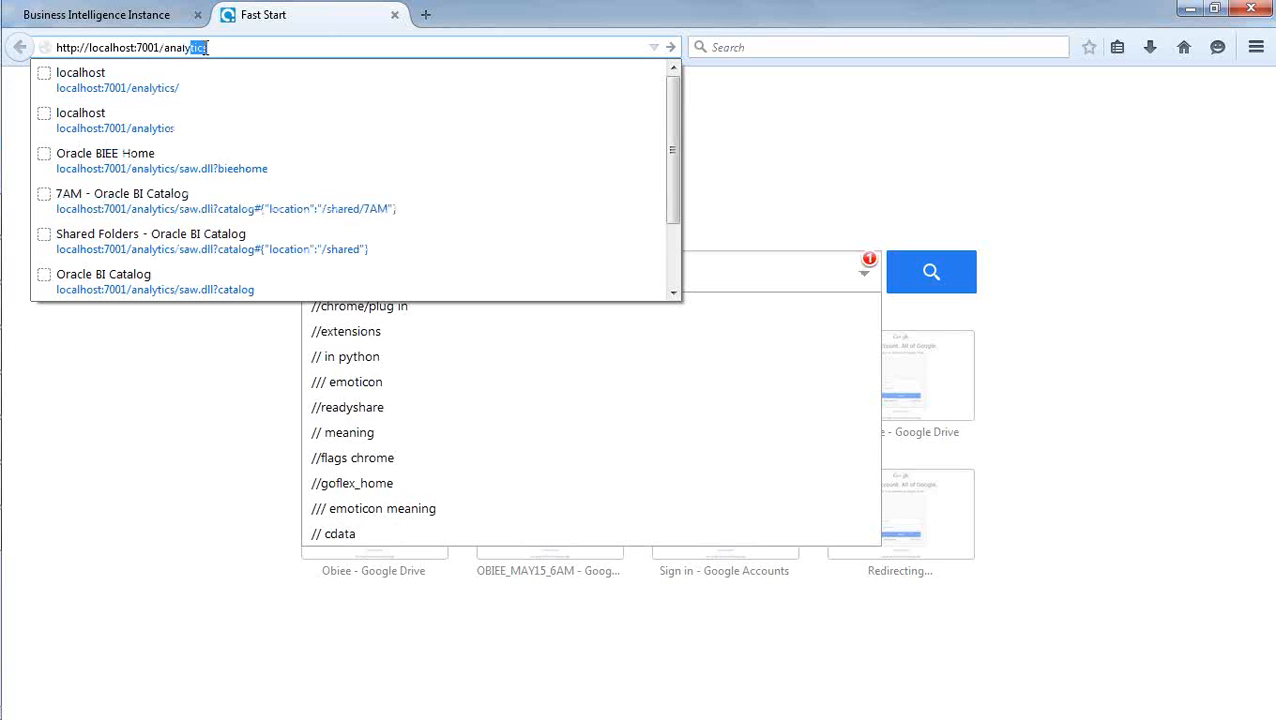
{"action": "type", "text": "tics"}
{"action": "key", "text": "Return"}
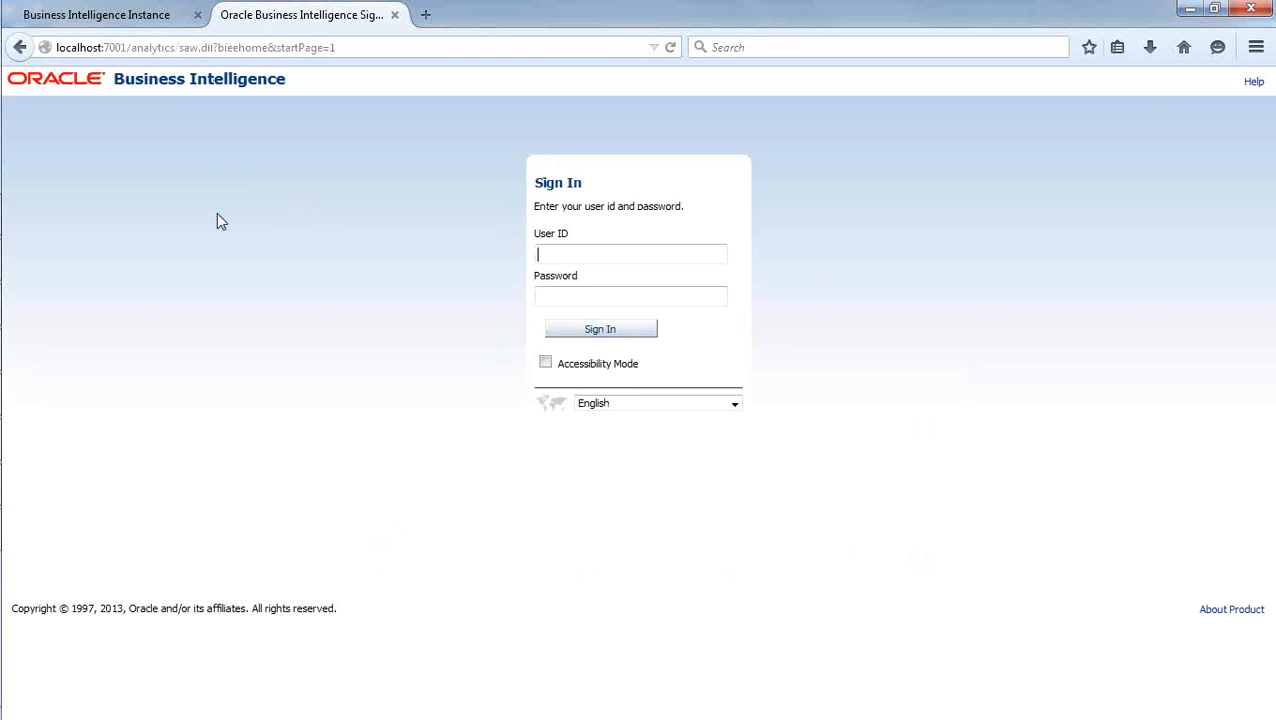
Glance at the Enterprise Manager page, return to the analytics page and sign in with user ID weblogic and the account password.
{"action": "left_click", "coordinate": [148, 16]}
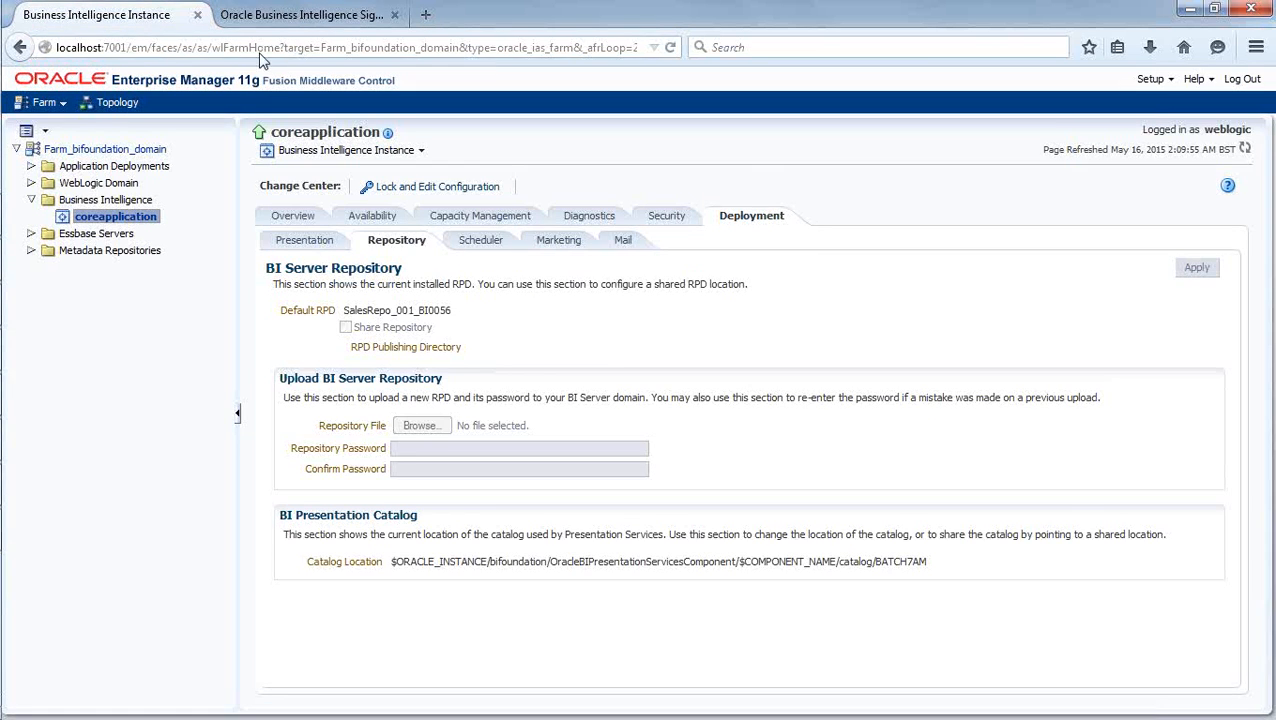
{"action": "left_click", "coordinate": [283, 18]}
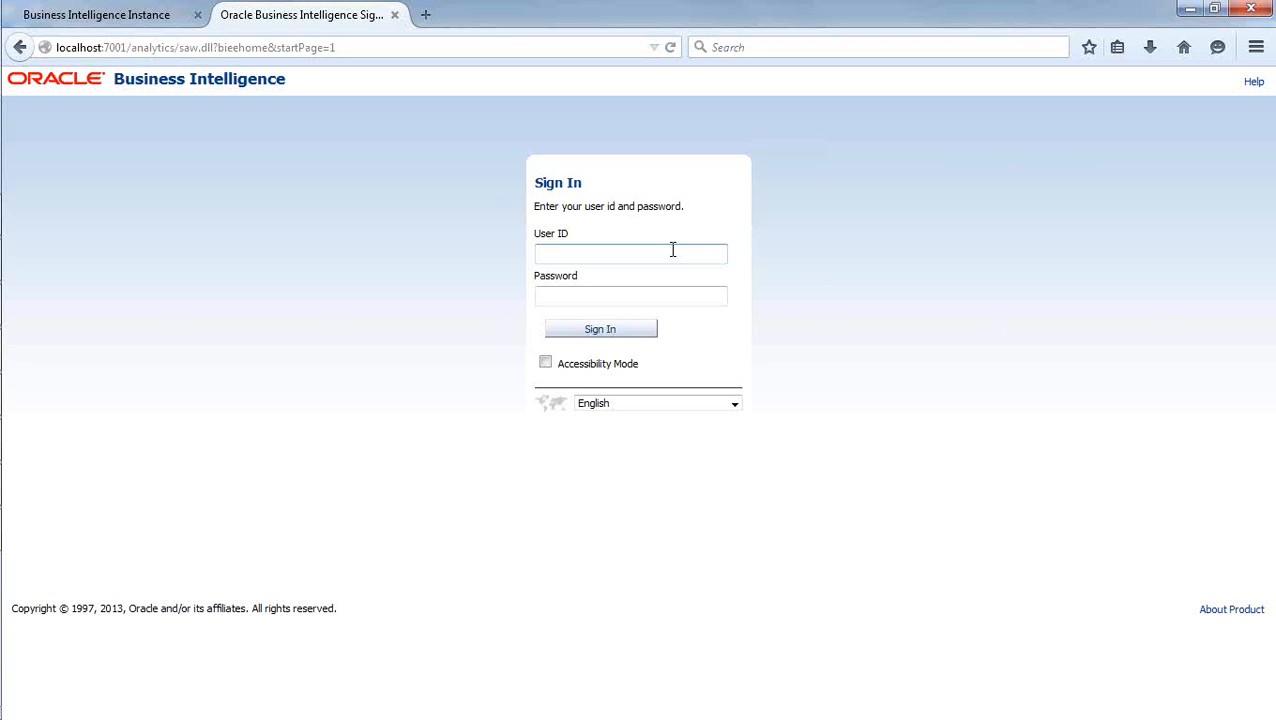
{"action": "type", "text": "weblogic"}
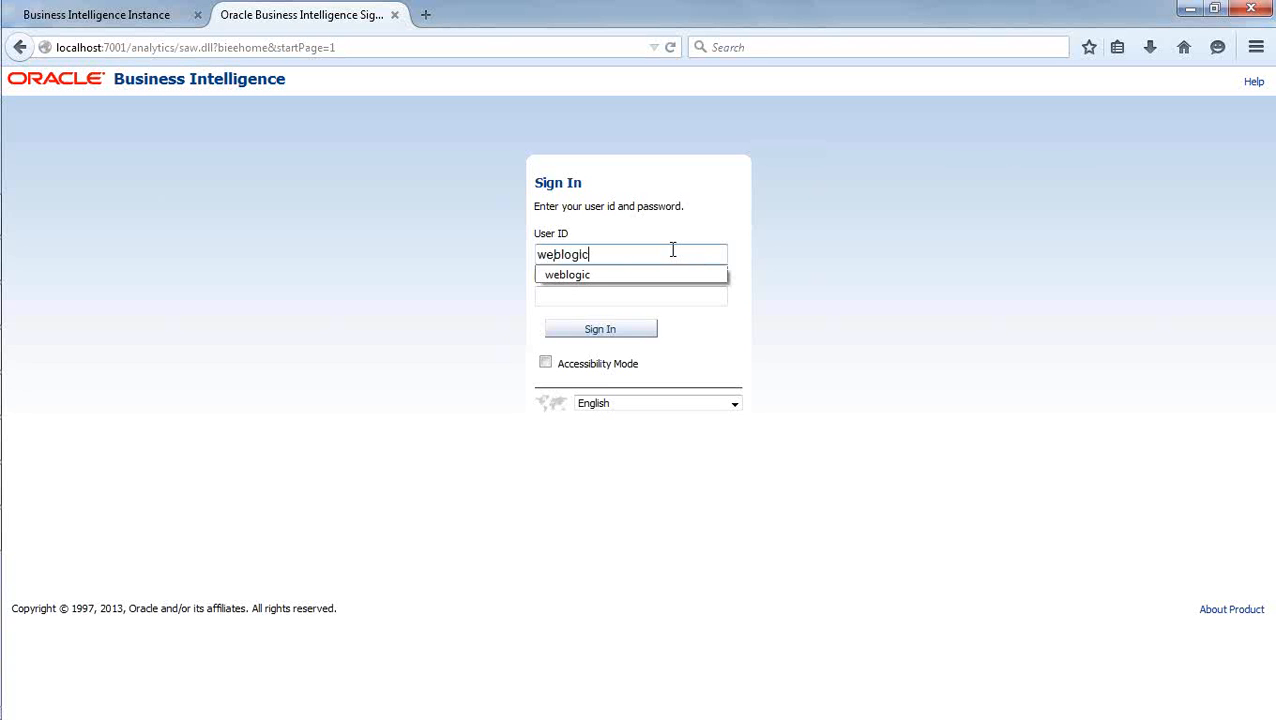
{"action": "key", "text": "Tab"}
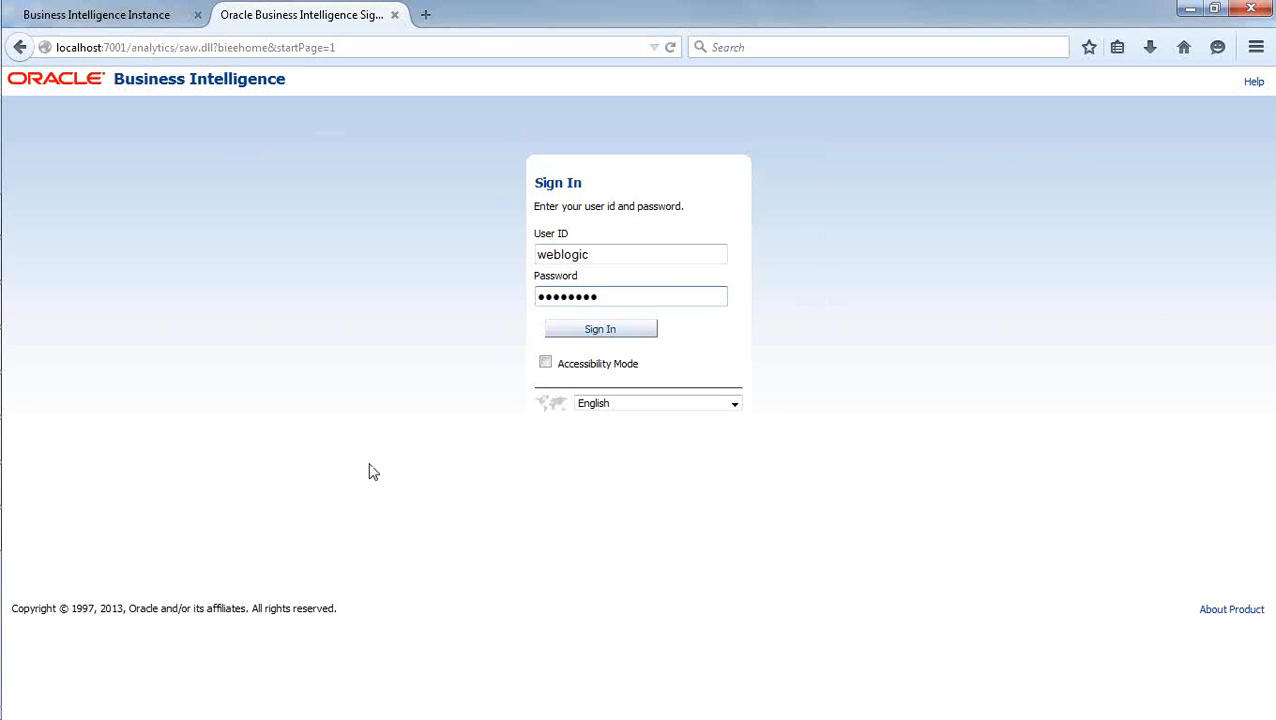
{"action": "left_click", "coordinate": [601, 331]}
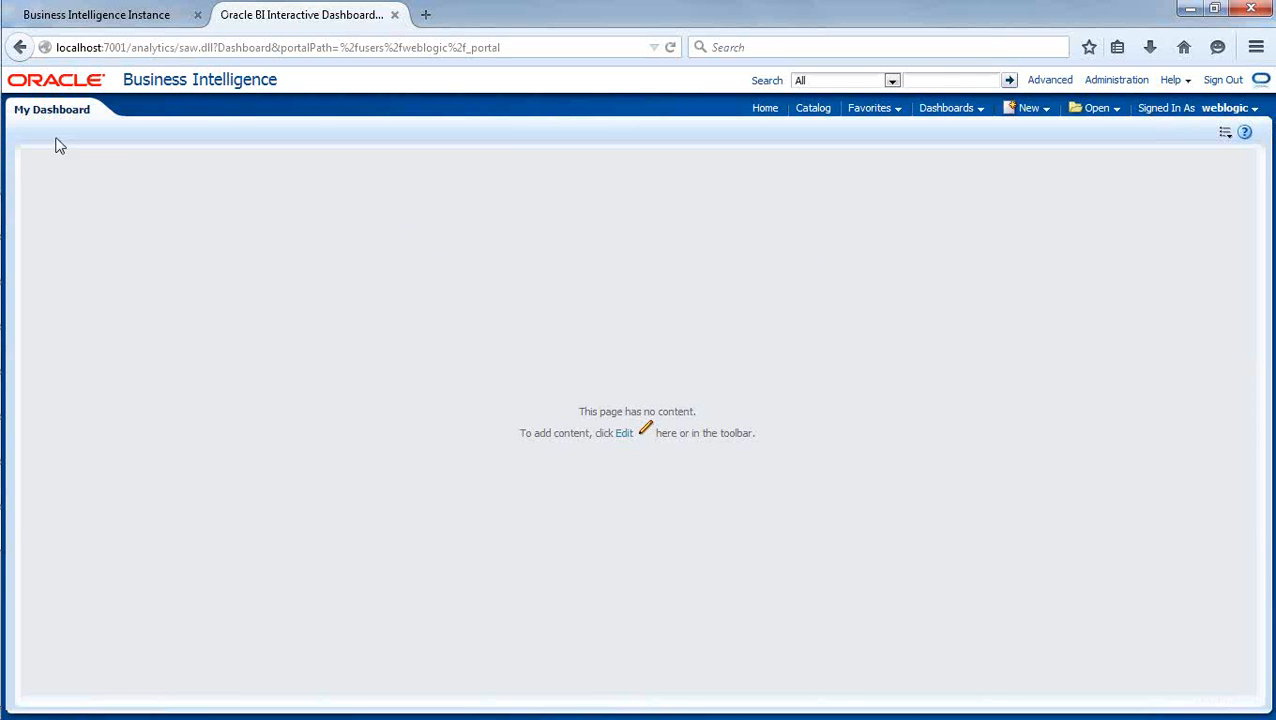
Open the Oracle BI Home page and start a new analysis to show the available subject areas.
{"action": "left_click", "coordinate": [766, 110]}
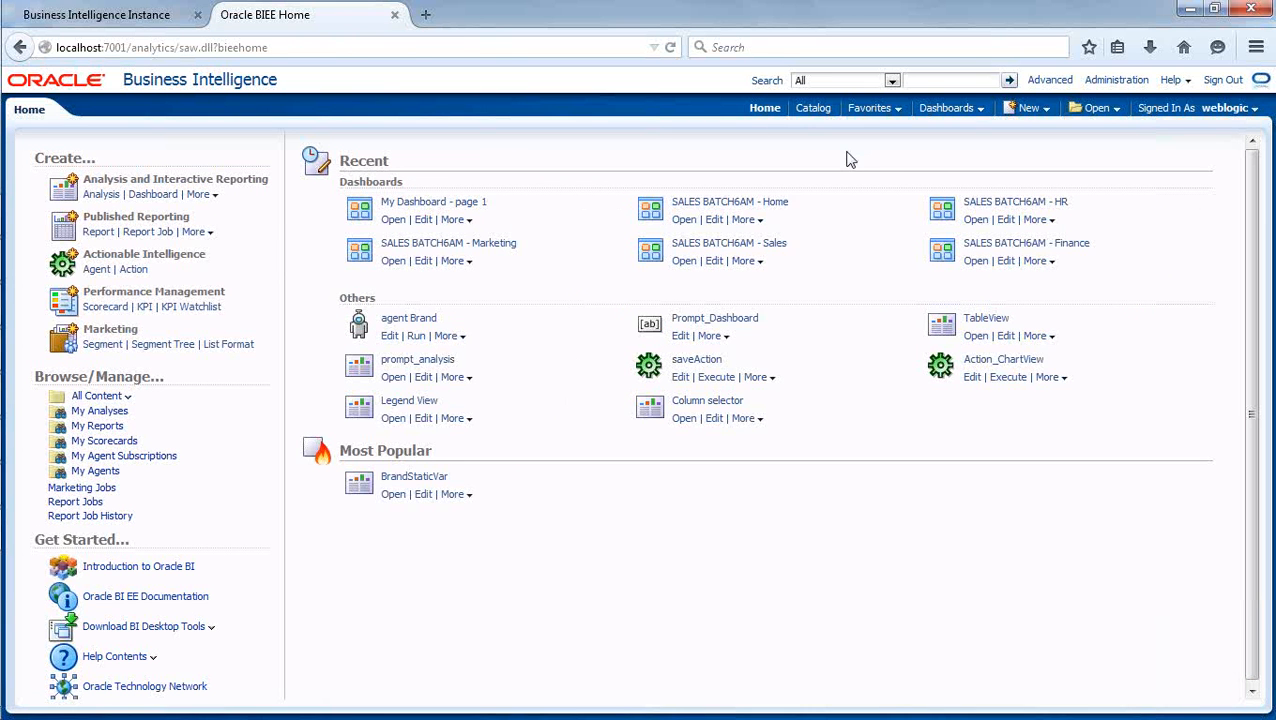
{"action": "left_click", "coordinate": [1046, 112]}
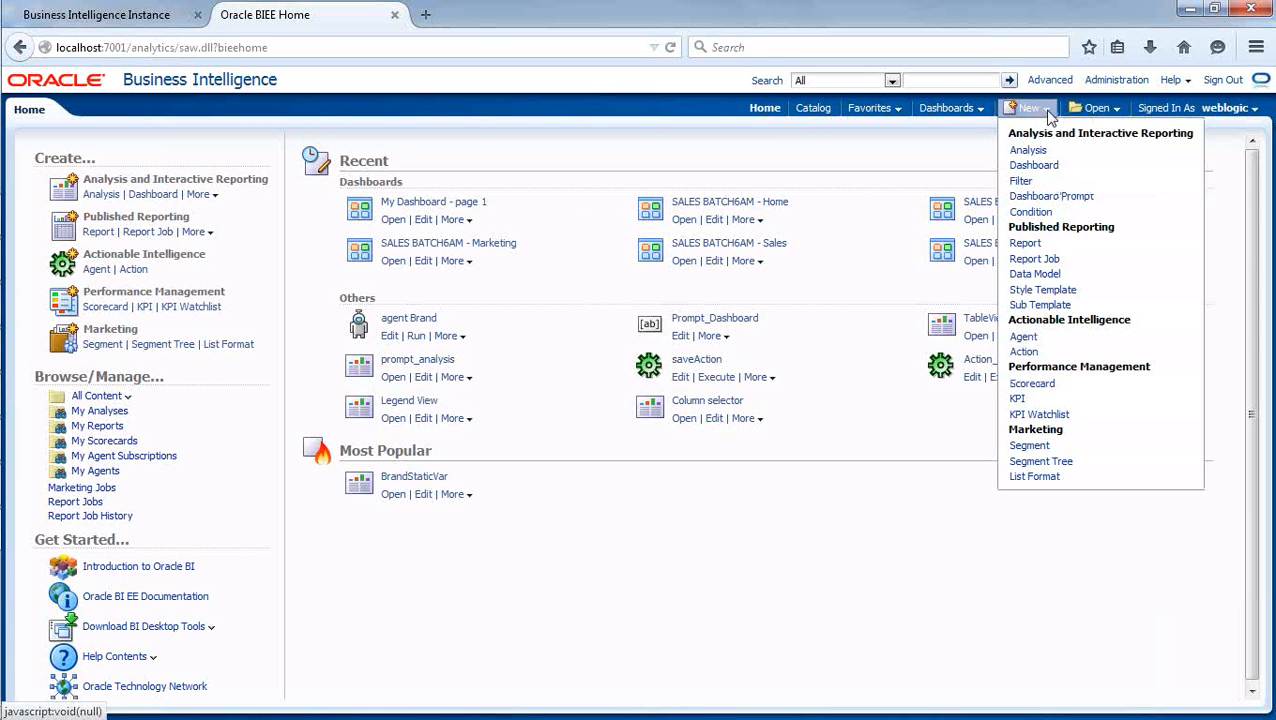
{"action": "left_click", "coordinate": [1047, 112]}
{"action": "left_click", "coordinate": [1046, 112]}
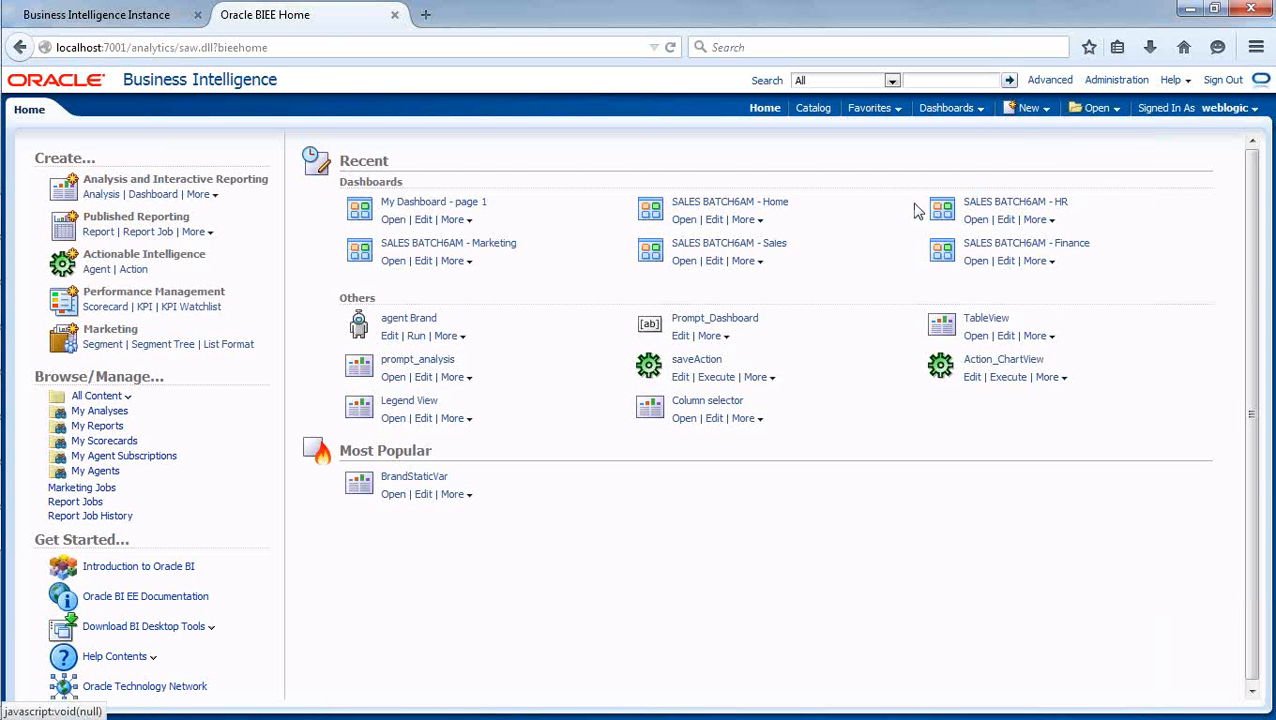
{"action": "left_click", "coordinate": [1050, 114]}
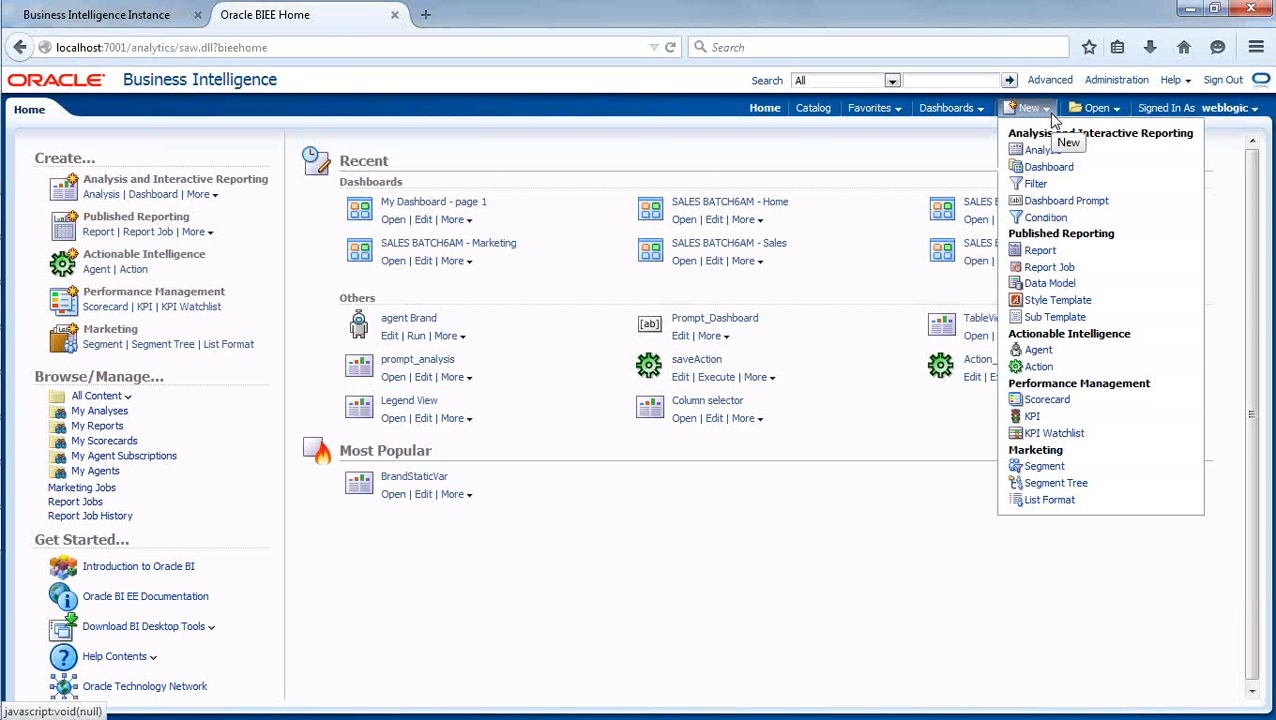
{"action": "left_click", "coordinate": [1053, 111]}
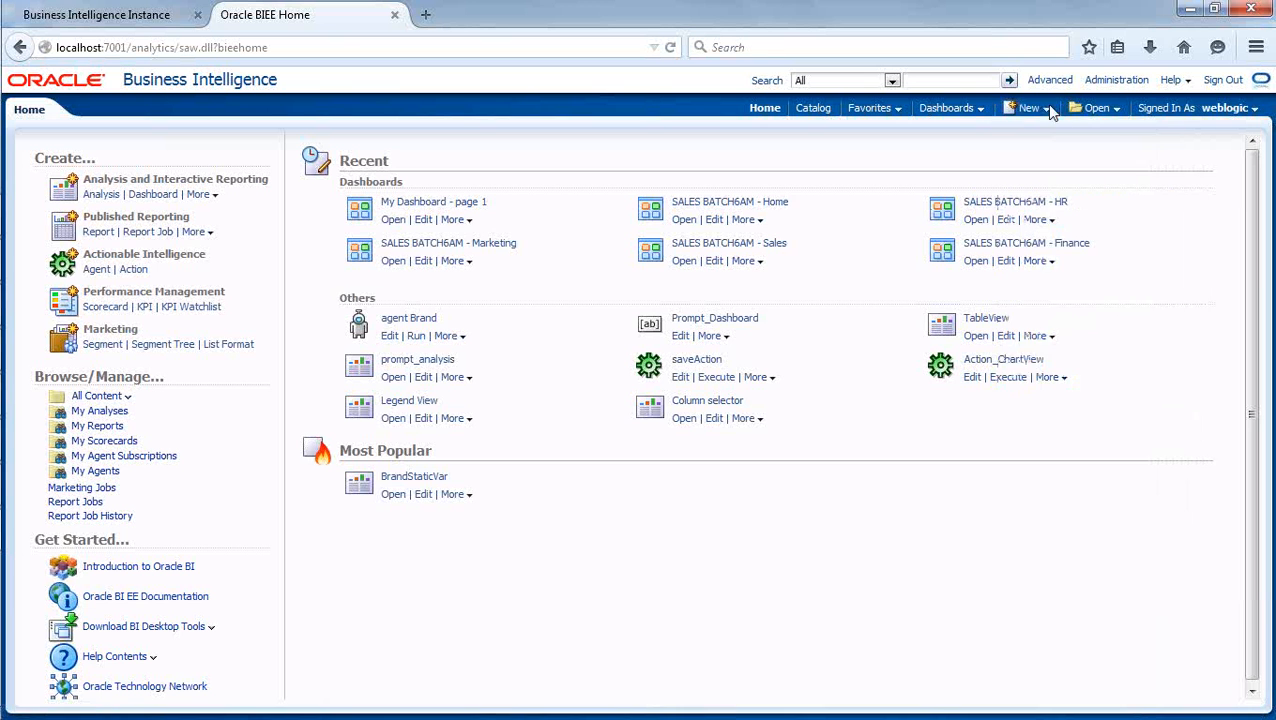
{"action": "left_click", "coordinate": [1050, 114]}
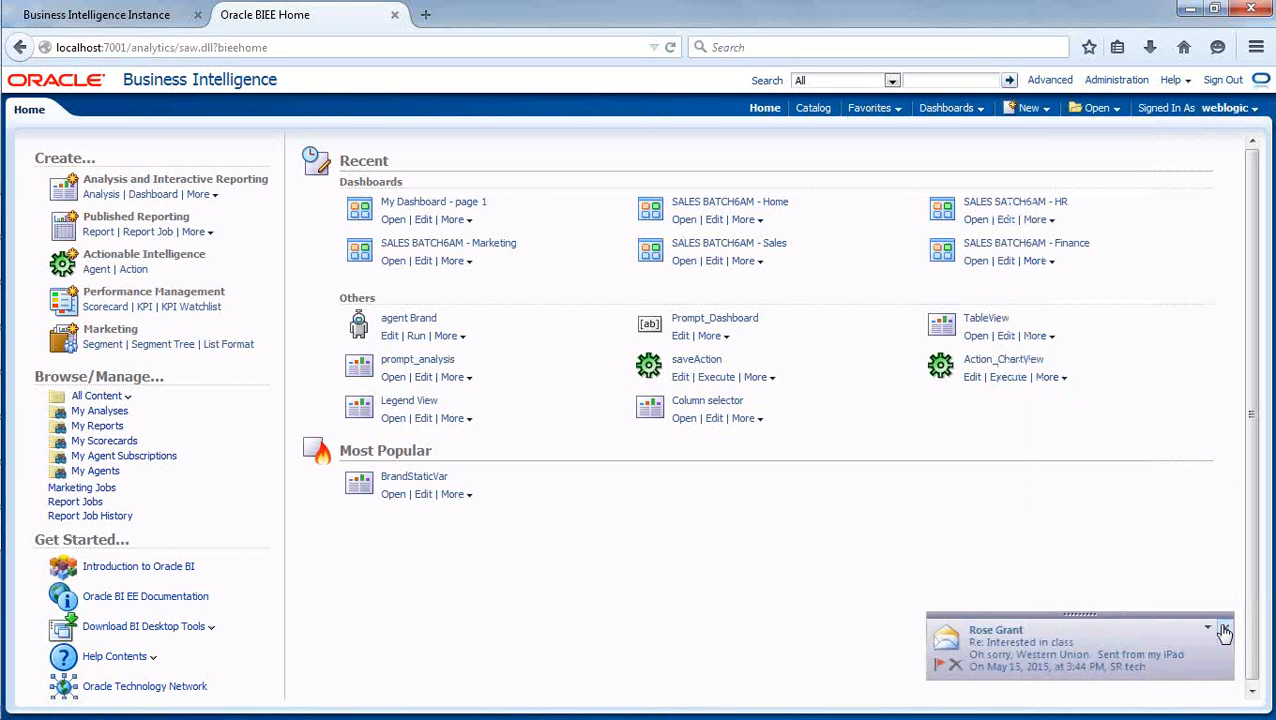
{"action": "left_click", "coordinate": [1224, 631]}
{"action": "left_click", "coordinate": [1040, 112]}
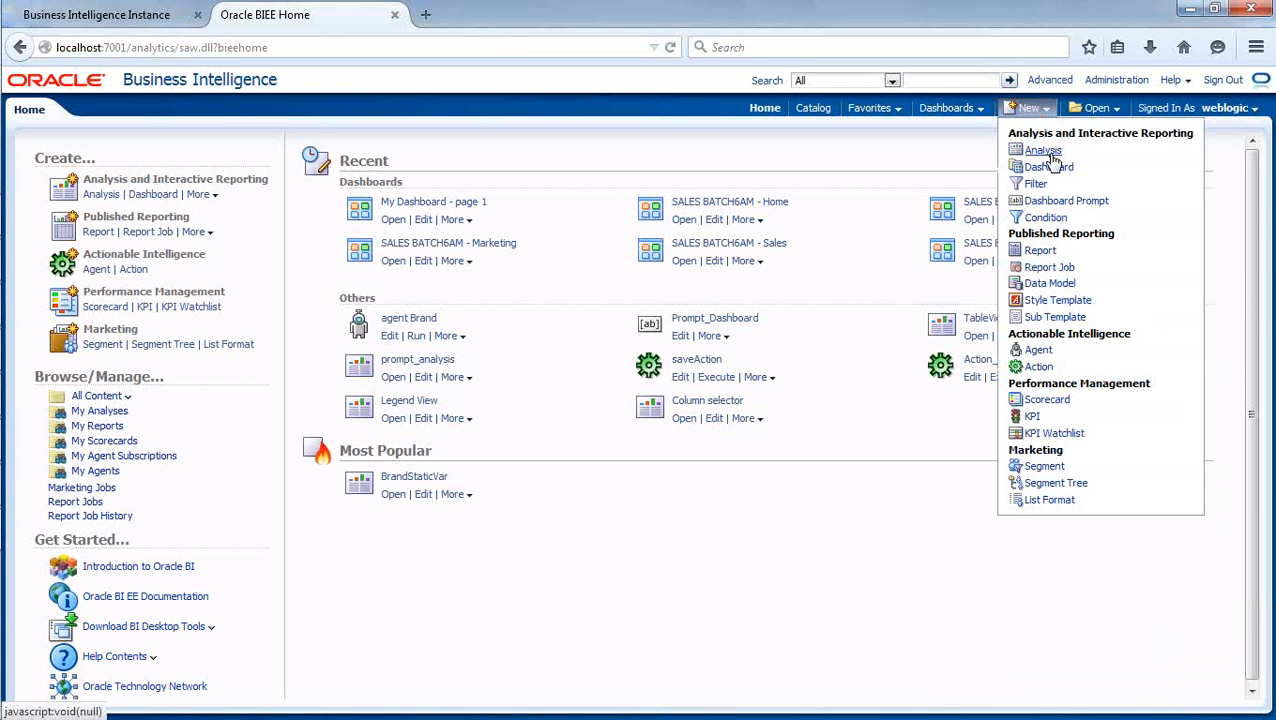
{"action": "left_click", "coordinate": [1043, 151]}
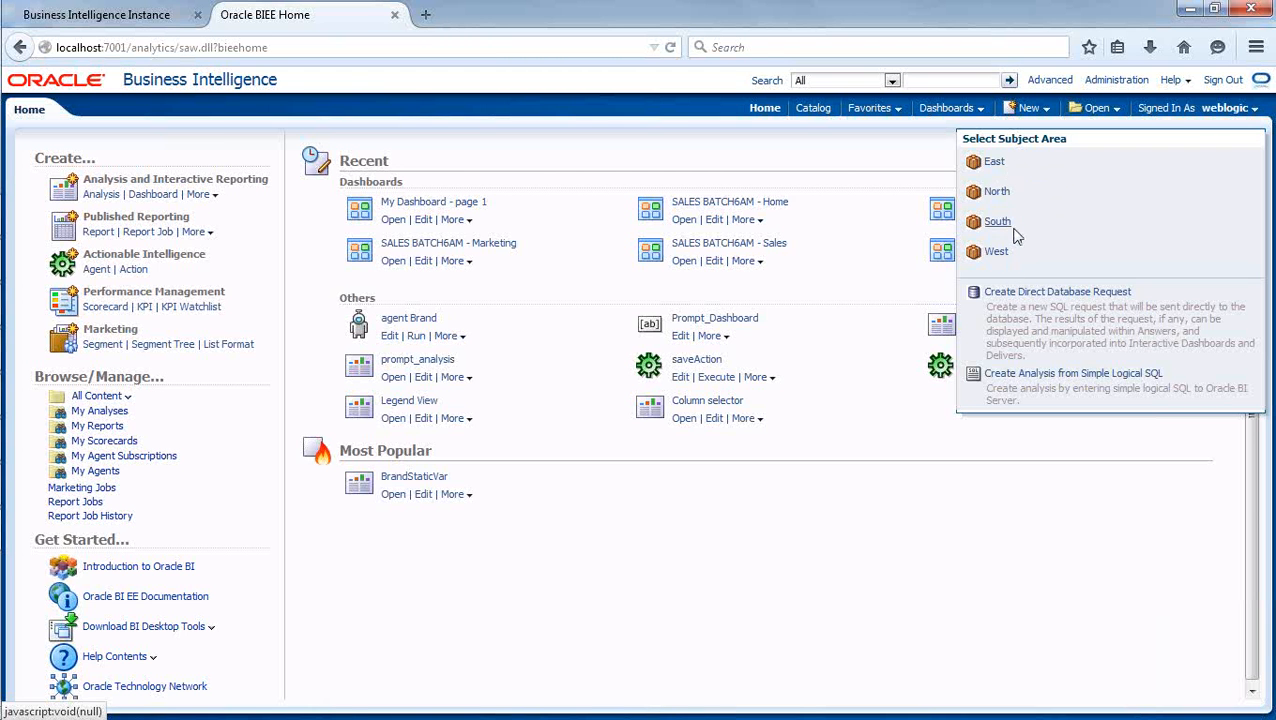
Switch to the Administration Tool, place its window below the subject area list and collapse East to compare the subject areas.
{"action": "mouse_move", "coordinate": [20, 390]}
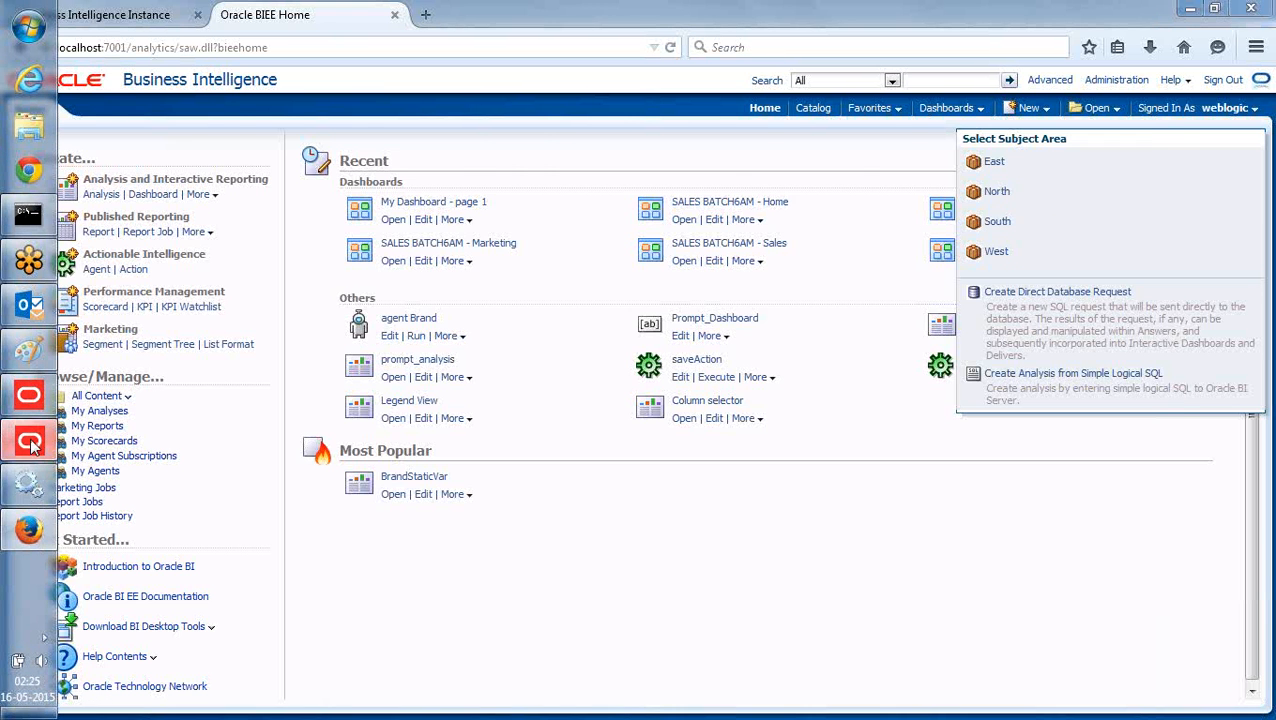
{"action": "left_click", "coordinate": [29, 482]}
{"action": "left_click_drag", "start_coordinate": [640, 90], "coordinate": [1180, 322]}
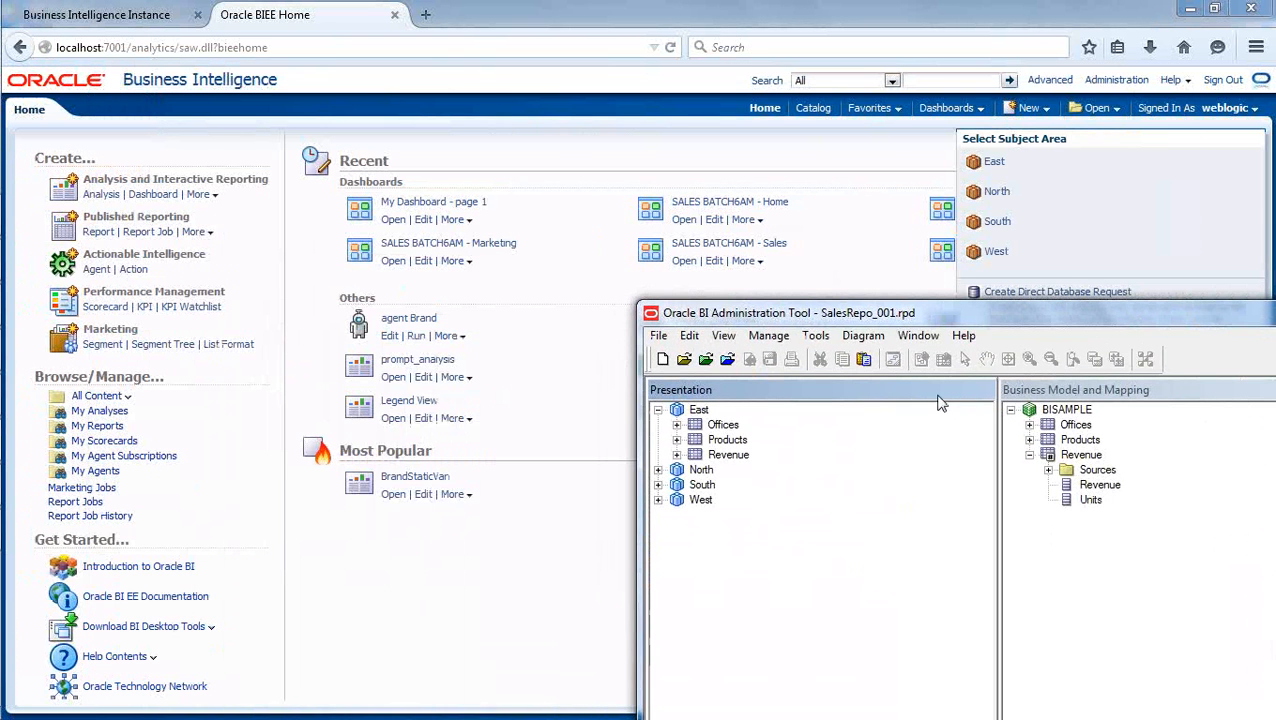
{"action": "left_click", "coordinate": [658, 410]}
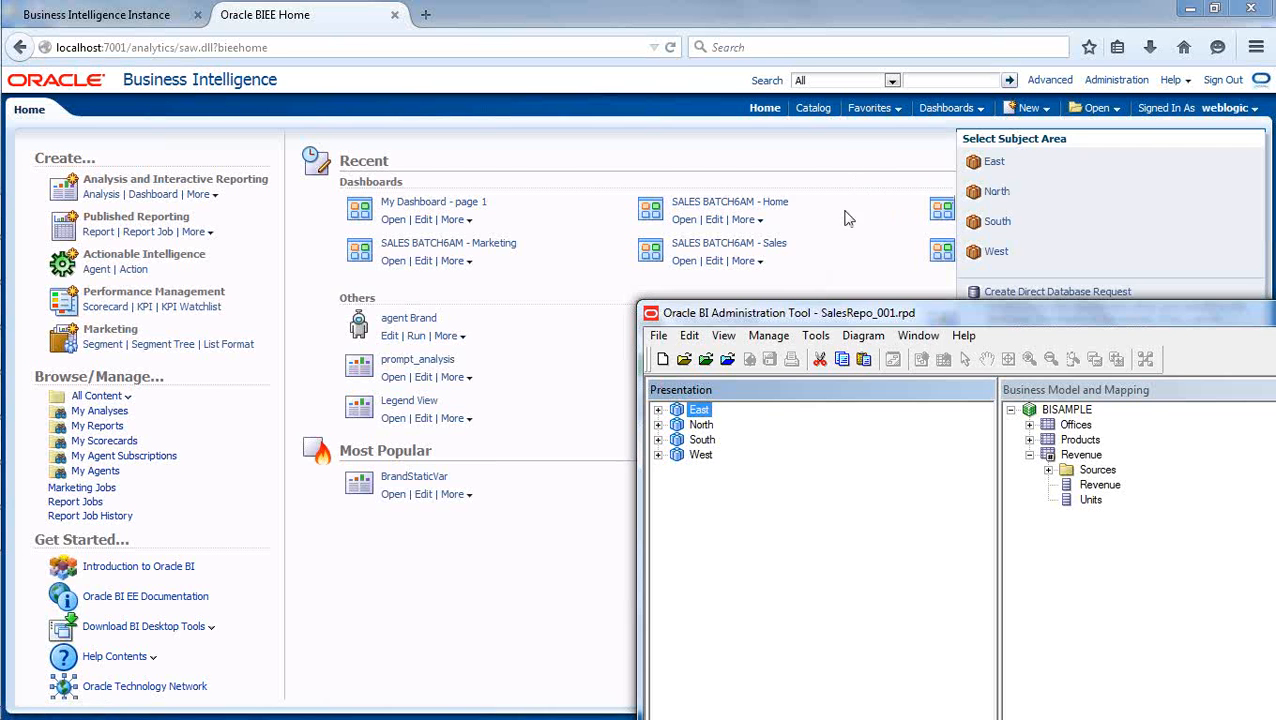
Switch back to Firefox and create a new analysis based on the East subject area.
{"action": "left_click", "coordinate": [867, 153]}
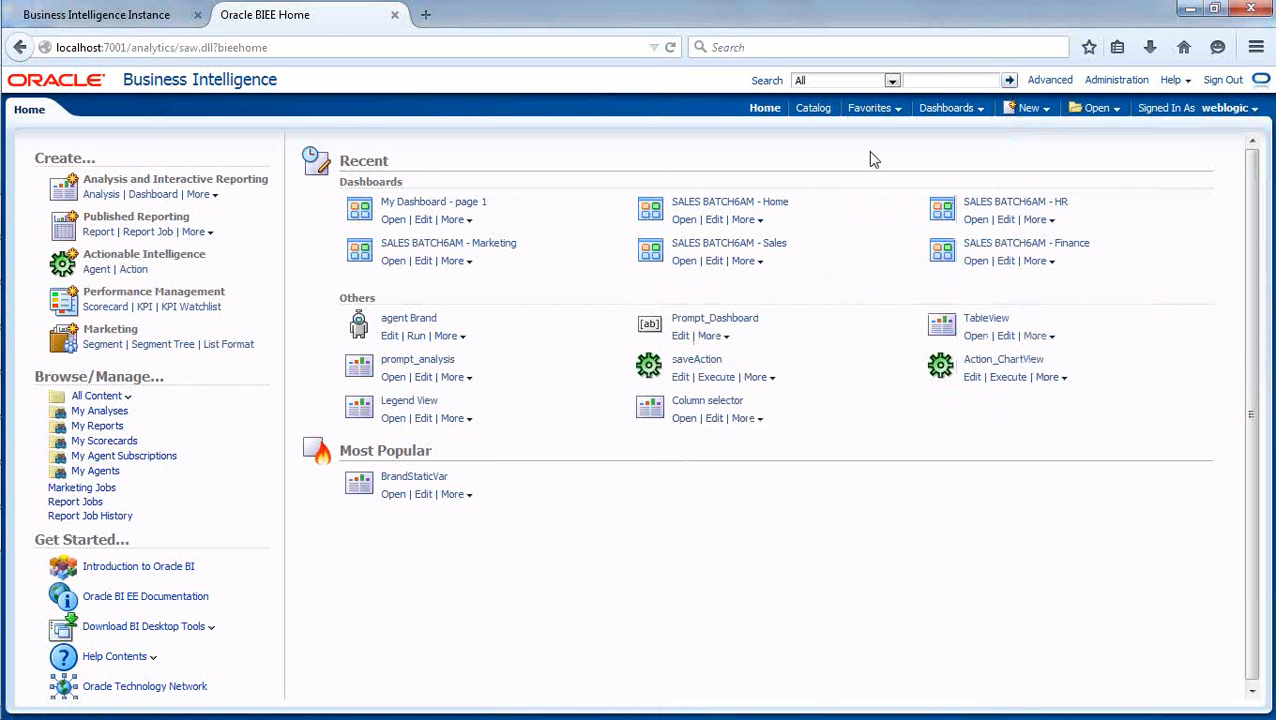
{"action": "left_click", "coordinate": [1028, 108]}
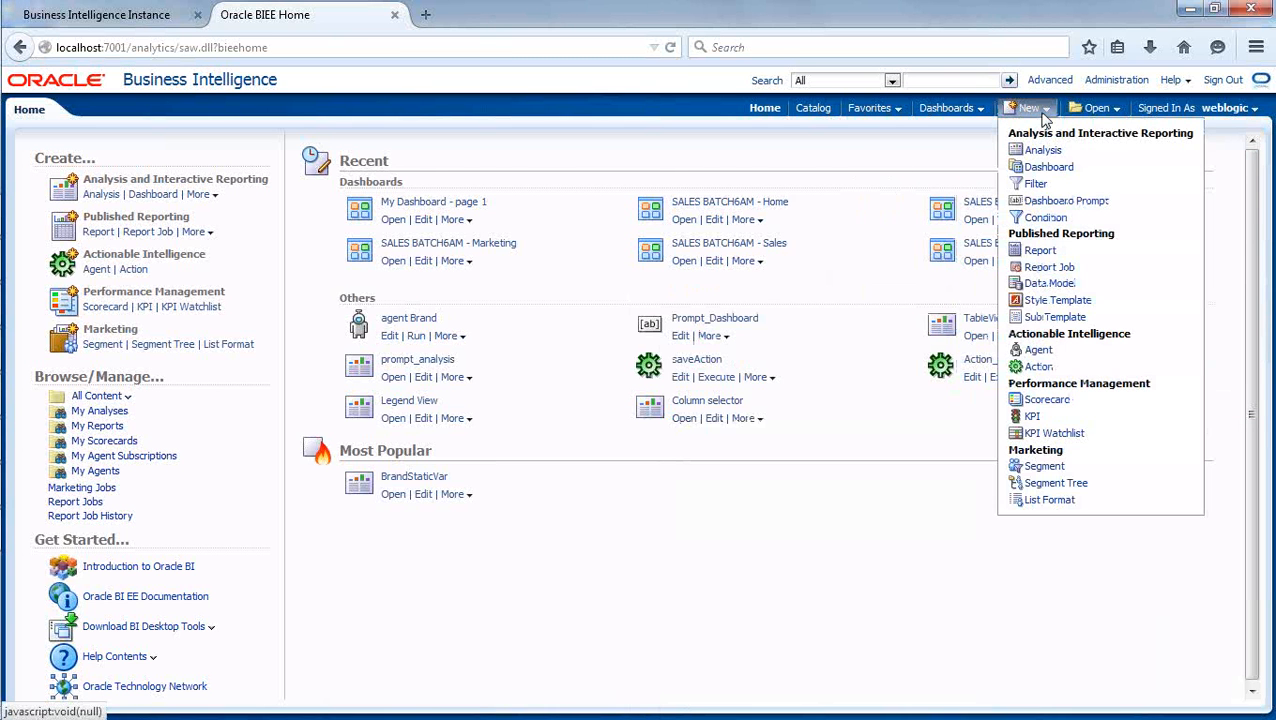
{"action": "left_click", "coordinate": [1043, 151]}
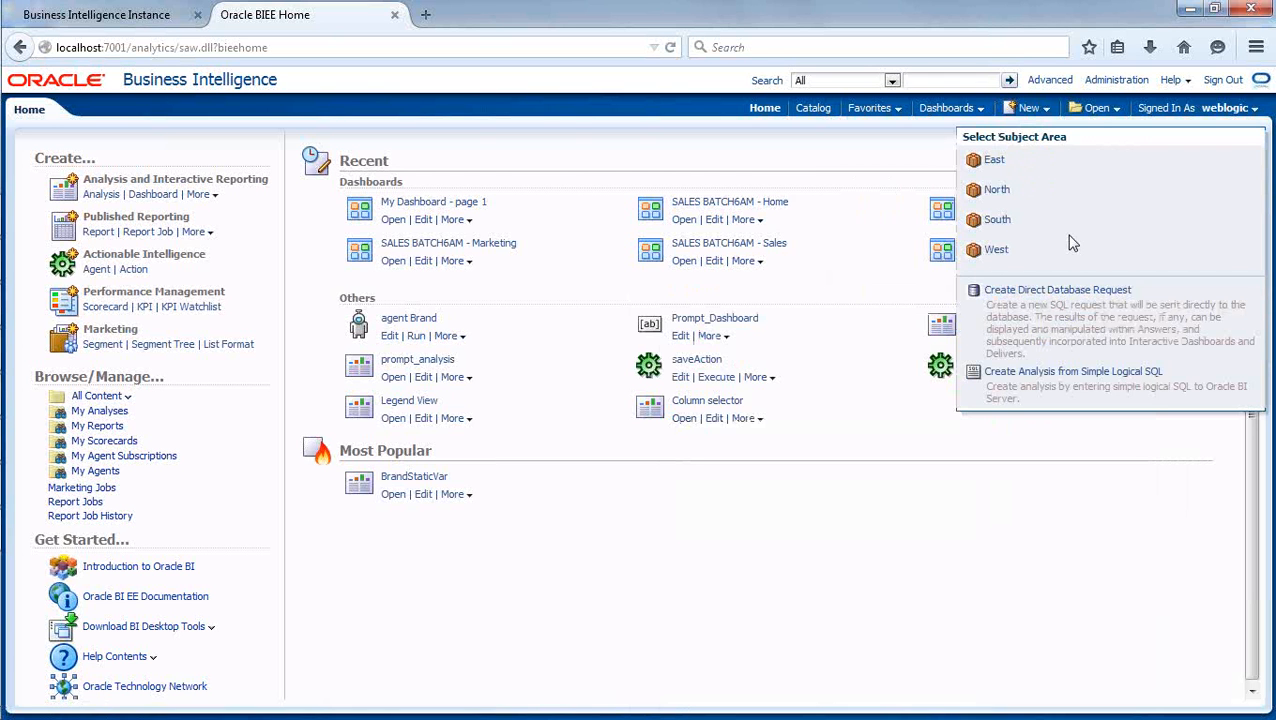
{"action": "left_click", "coordinate": [995, 163]}
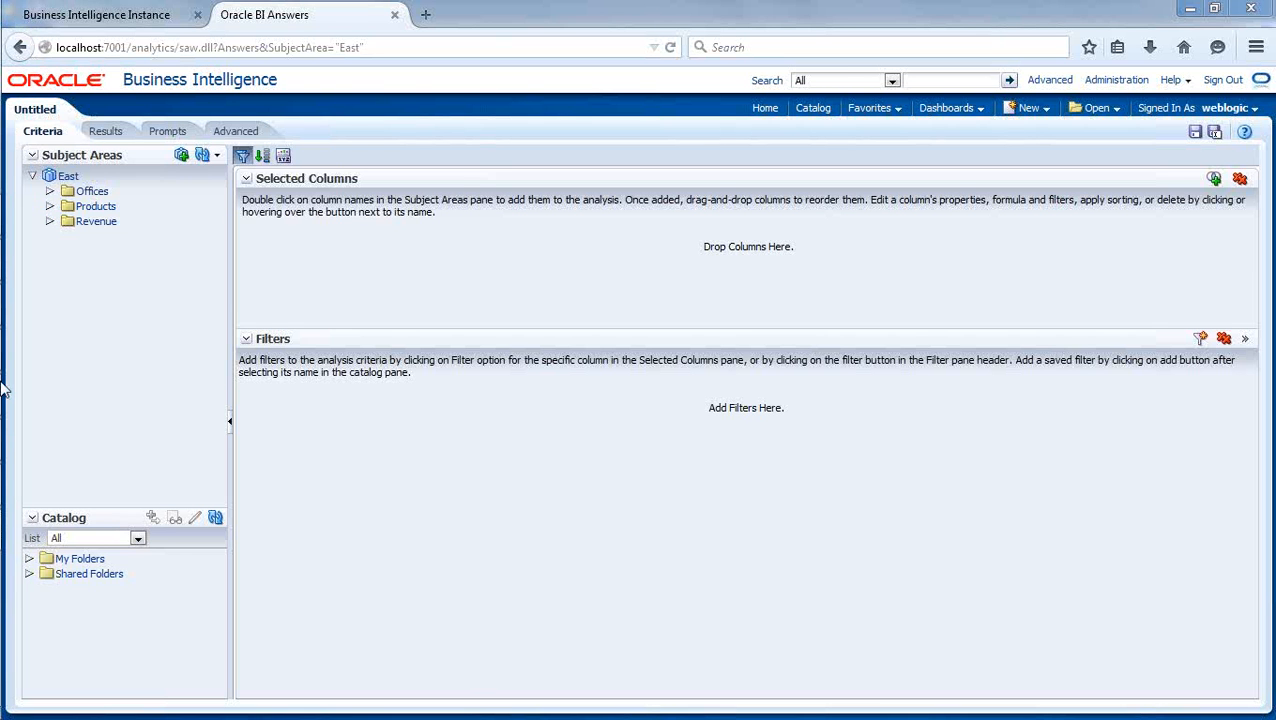
Switch to the Administration Tool, move its window fully into view and collapse the ORCL database and BISAMPLE model to compare the three layers.
{"action": "left_click", "coordinate": [40, 455]}
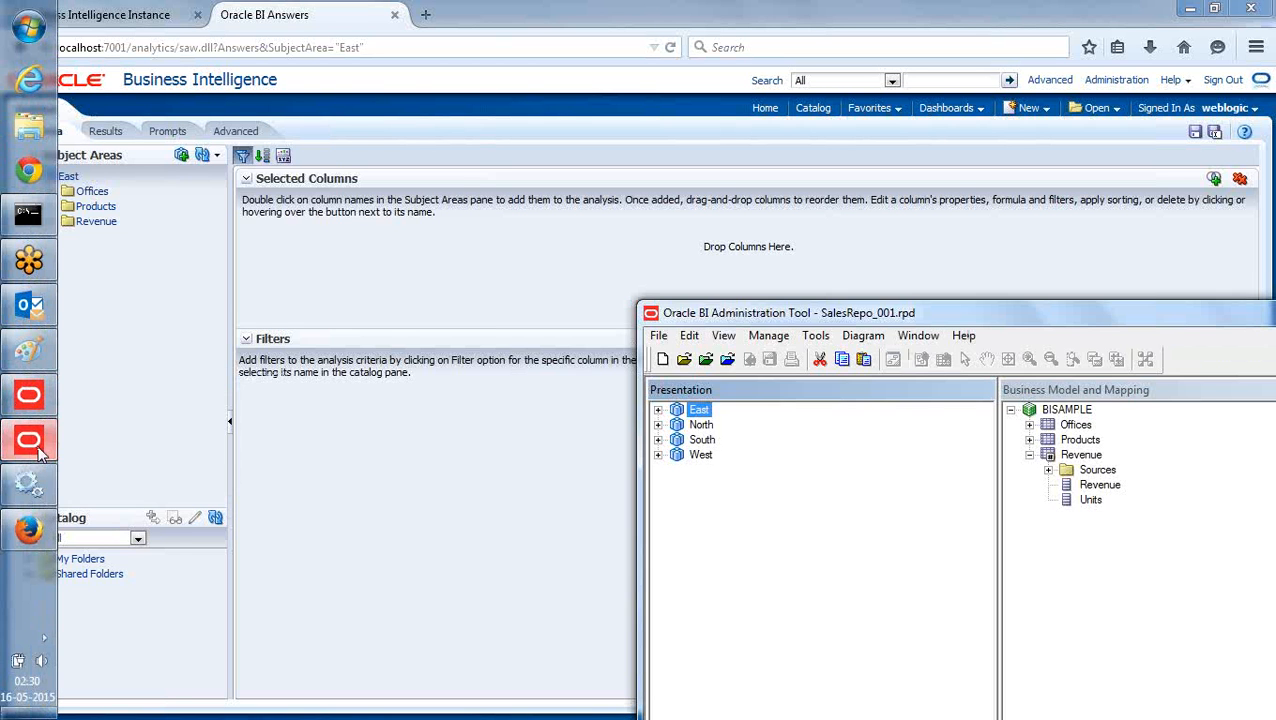
{"action": "left_click", "coordinate": [964, 65]}
{"action": "left_click_drag", "start_coordinate": [1058, 318], "coordinate": [590, 141]}
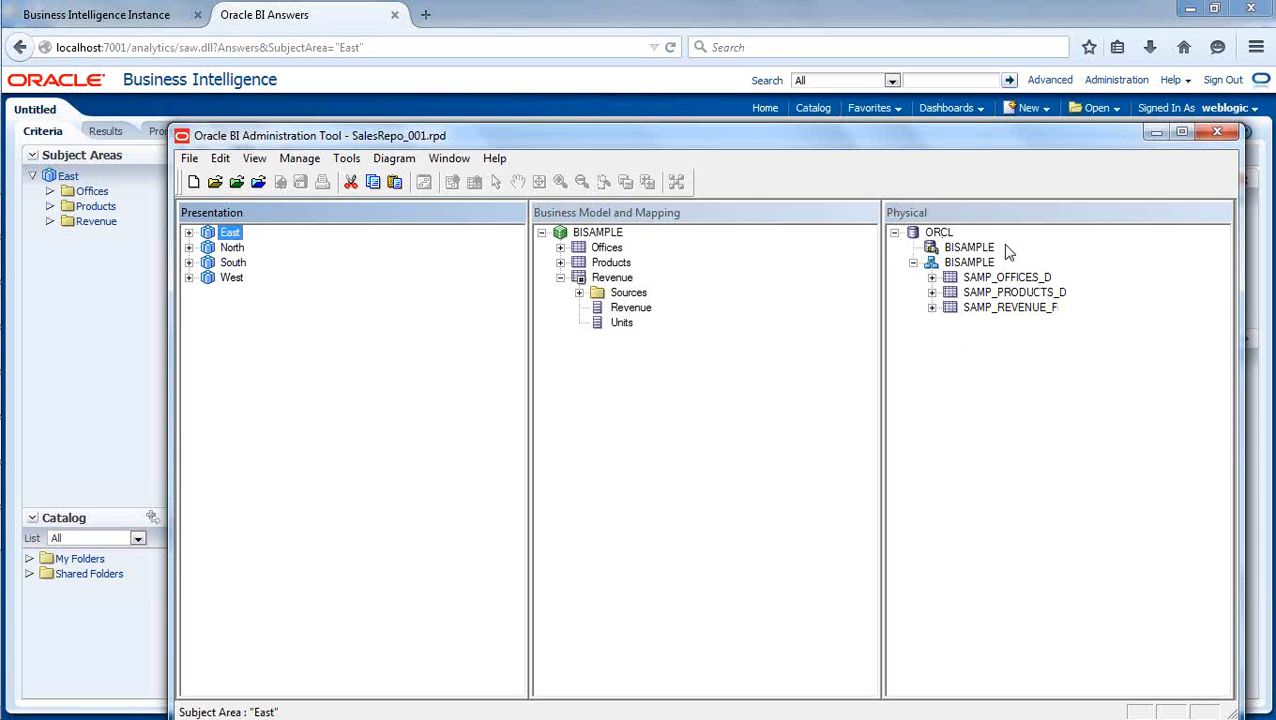
{"action": "left_click", "coordinate": [895, 233]}
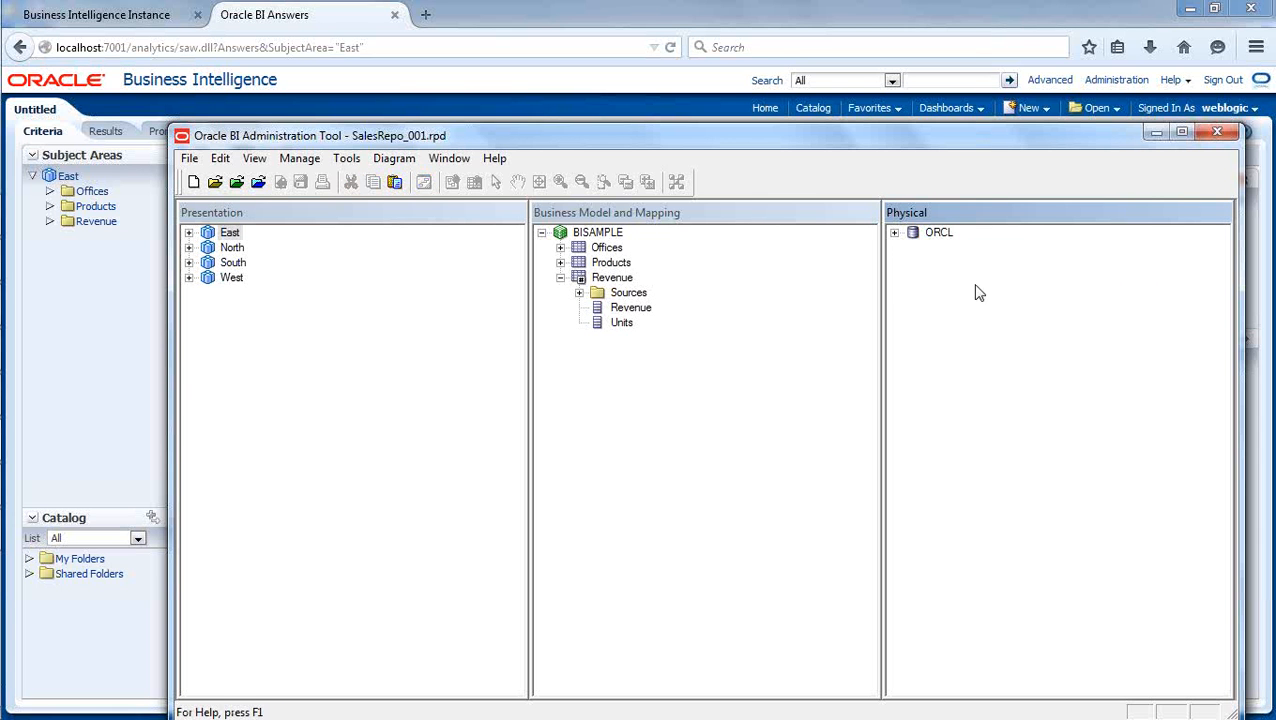
{"action": "left_click", "coordinate": [541, 233]}
{"action": "left_click", "coordinate": [595, 302]}
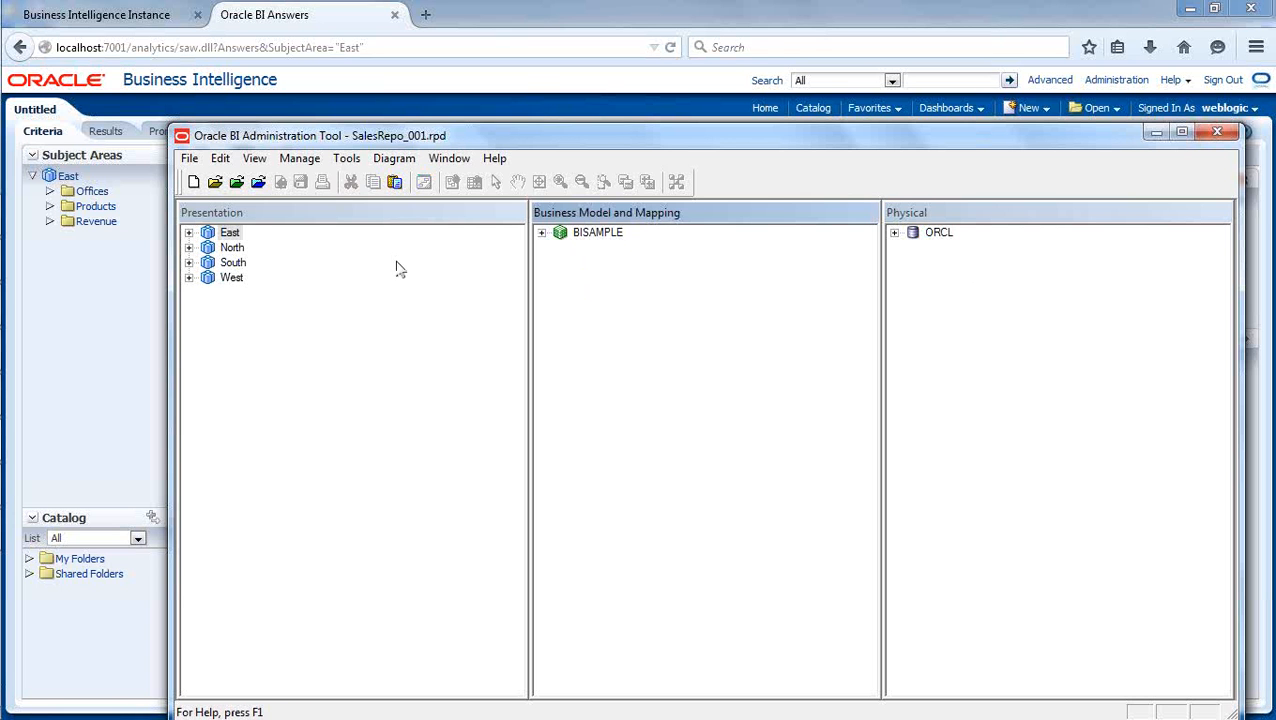
{"action": "left_click", "coordinate": [256, 378]}
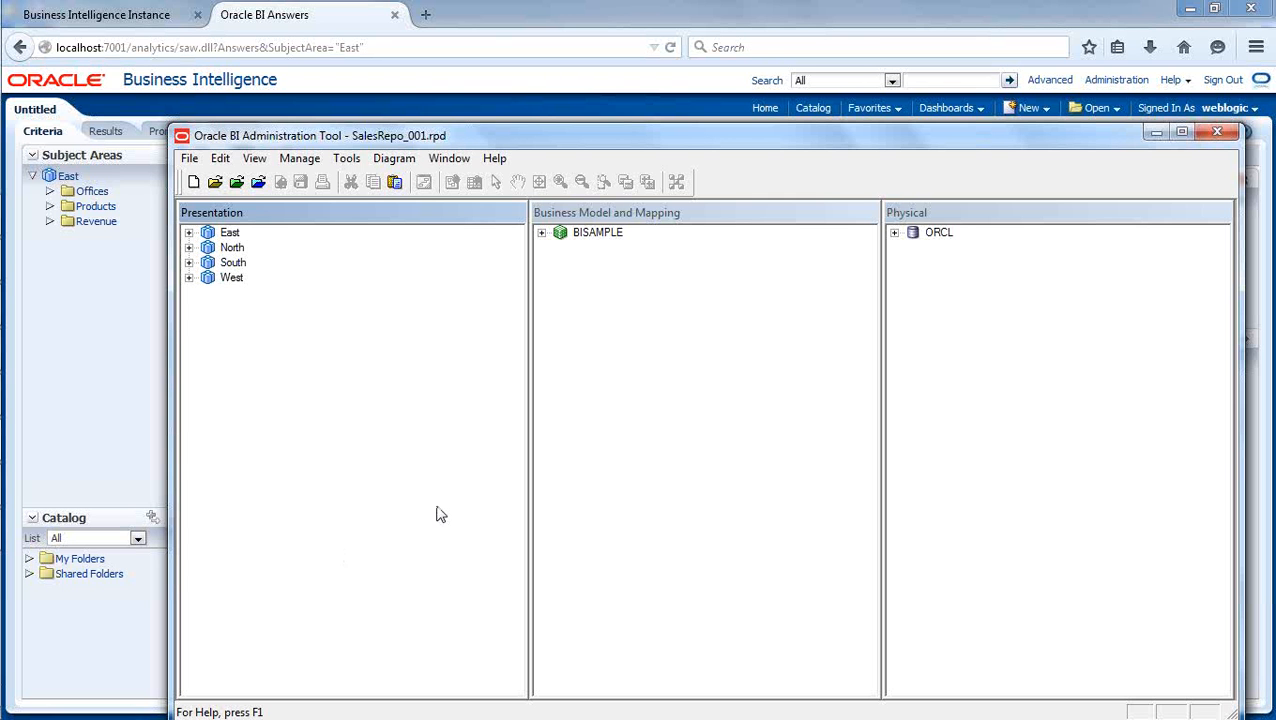
Minimize the Administration Tool and dismiss the e-mail notification shown over the browser.
{"action": "left_click", "coordinate": [1155, 134]}
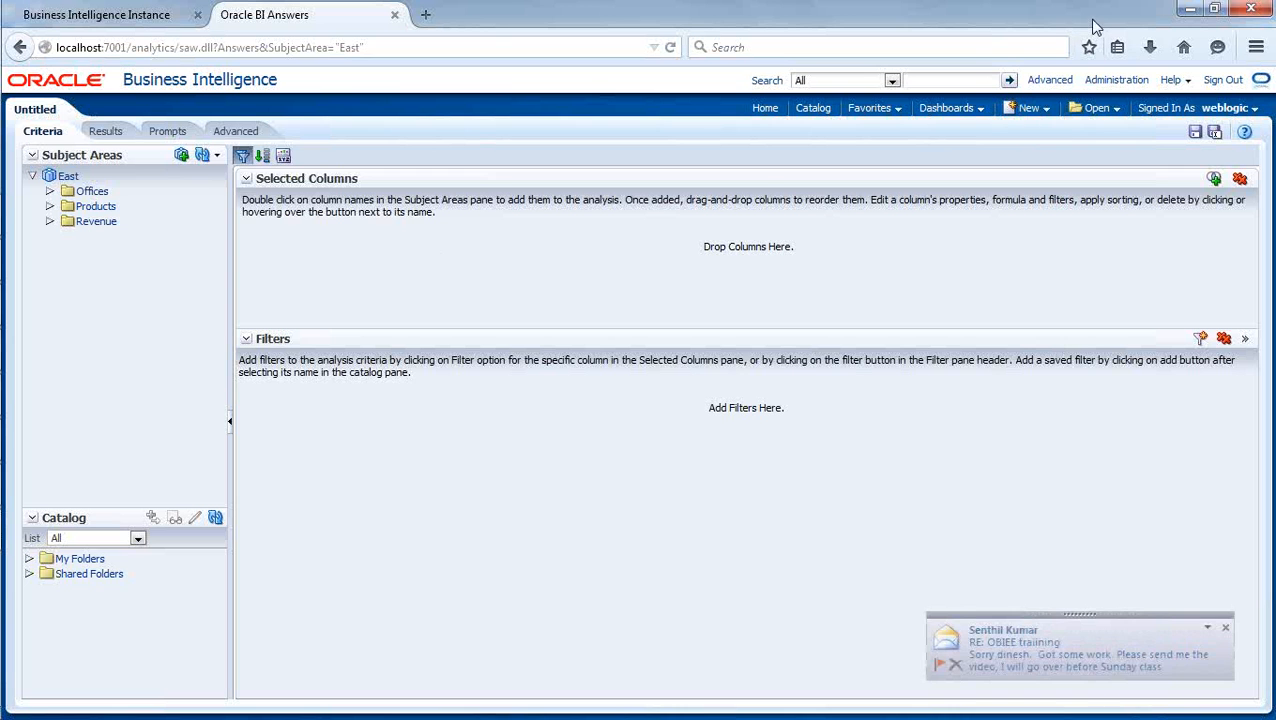
{"action": "left_click", "coordinate": [1225, 628]}
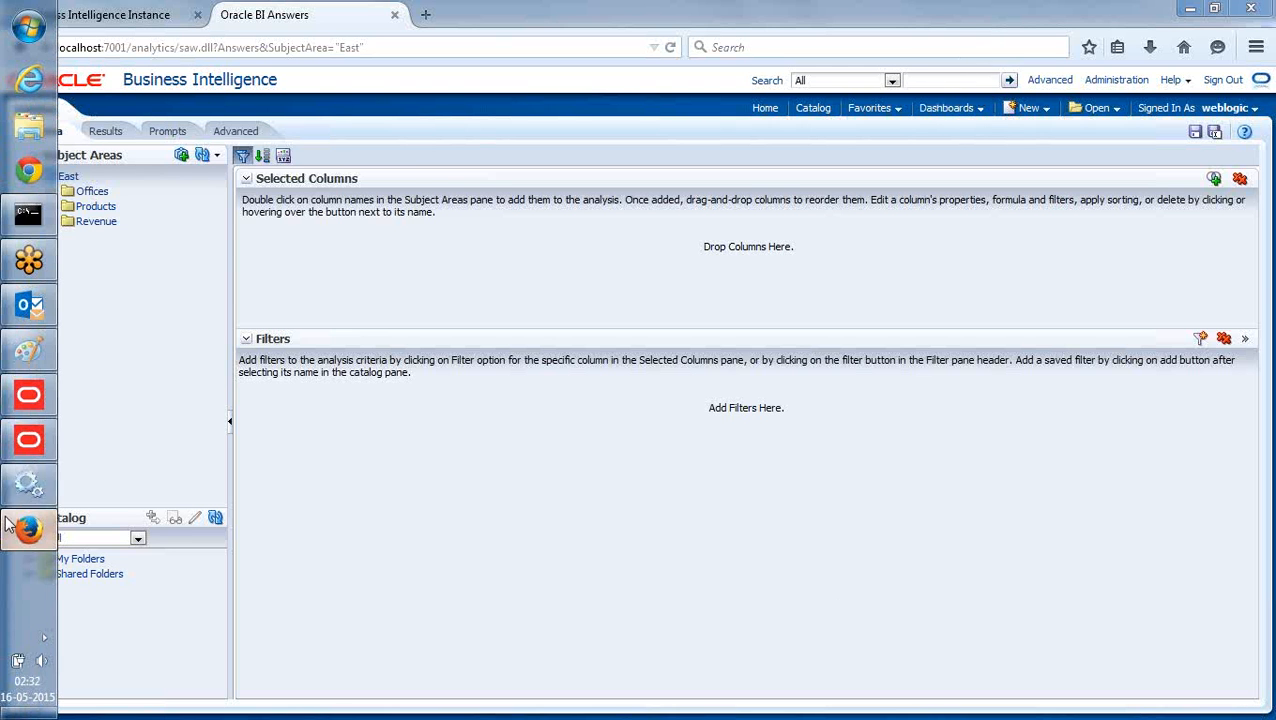
Return to the Administration Tool and create a business model named xyz containing the SAMP_OFFICES_D and SAMP_REVENUE_F physical tables of ORCL.
{"action": "left_click", "coordinate": [25, 440]}
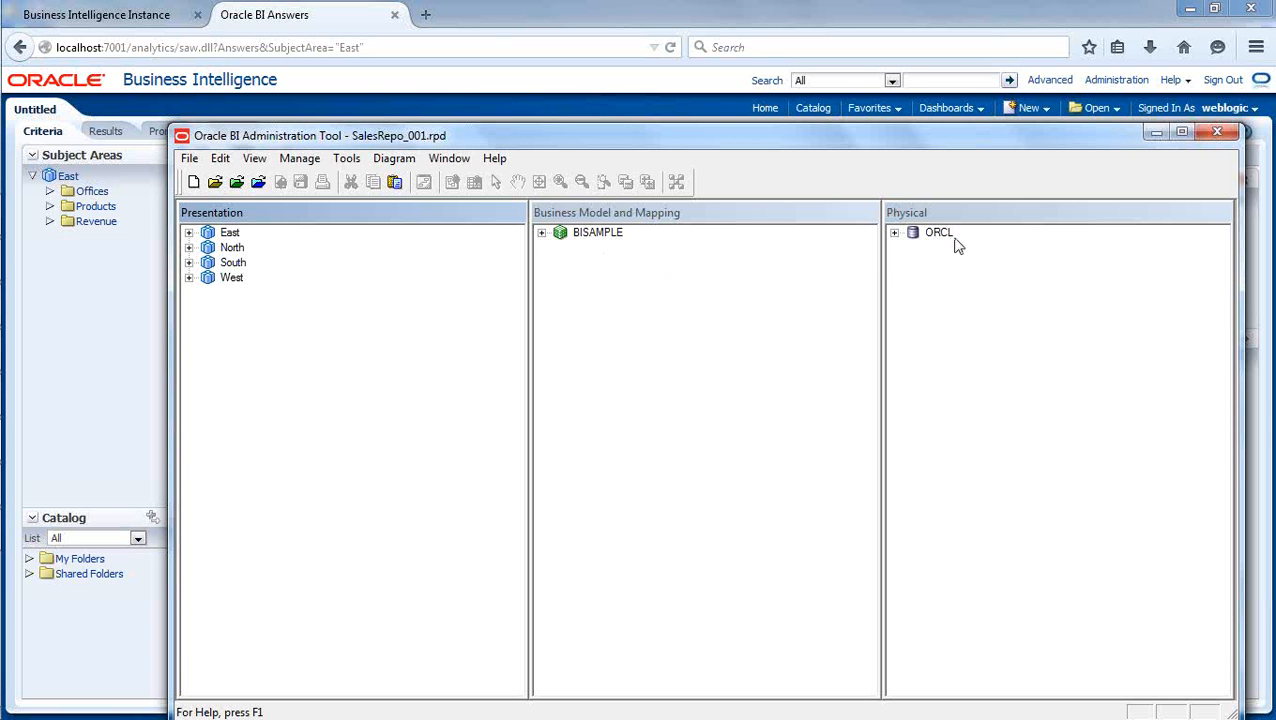
{"action": "left_click", "coordinate": [894, 233]}
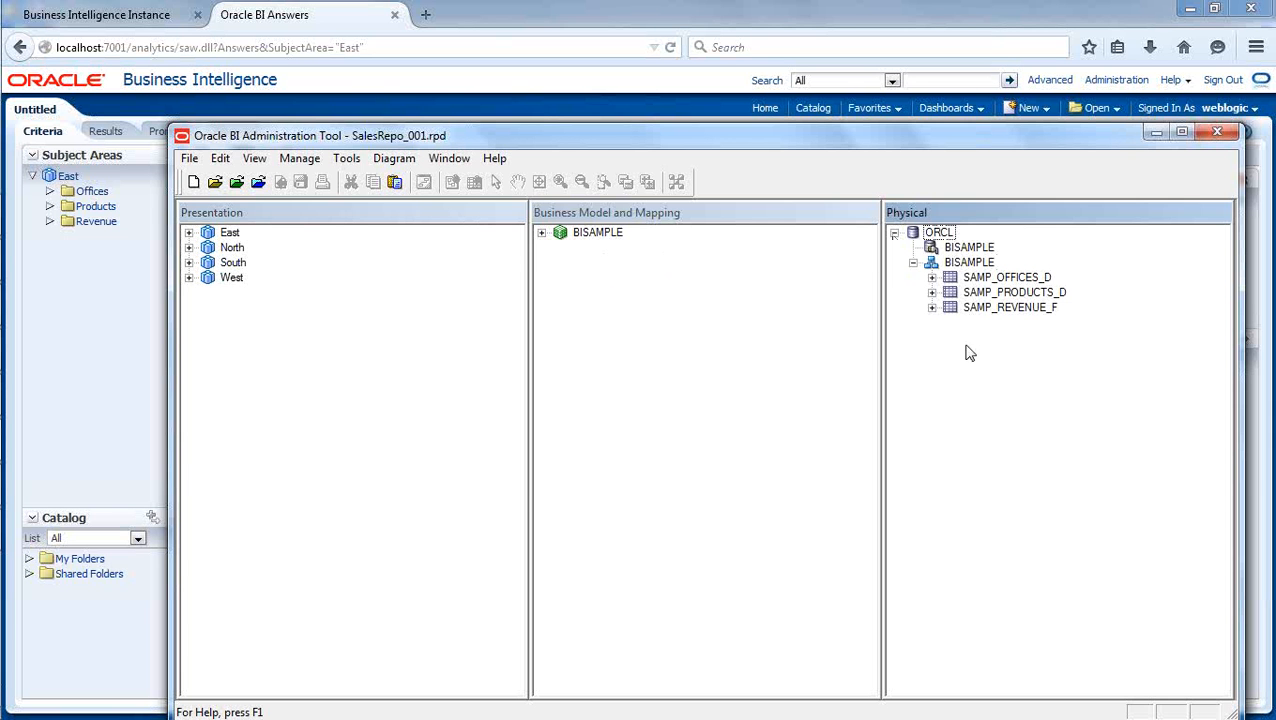
{"action": "right_click", "coordinate": [635, 307]}
{"action": "left_click", "coordinate": [657, 320]}
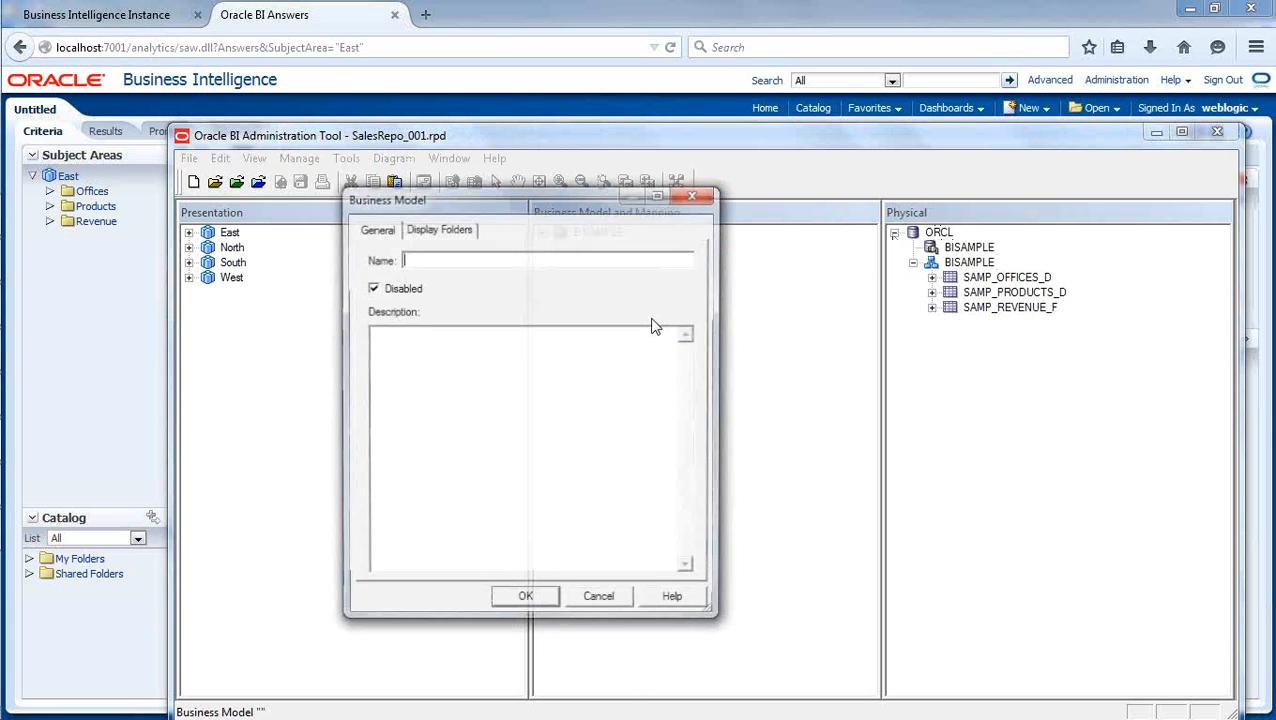
{"action": "type", "text": "xyz"}
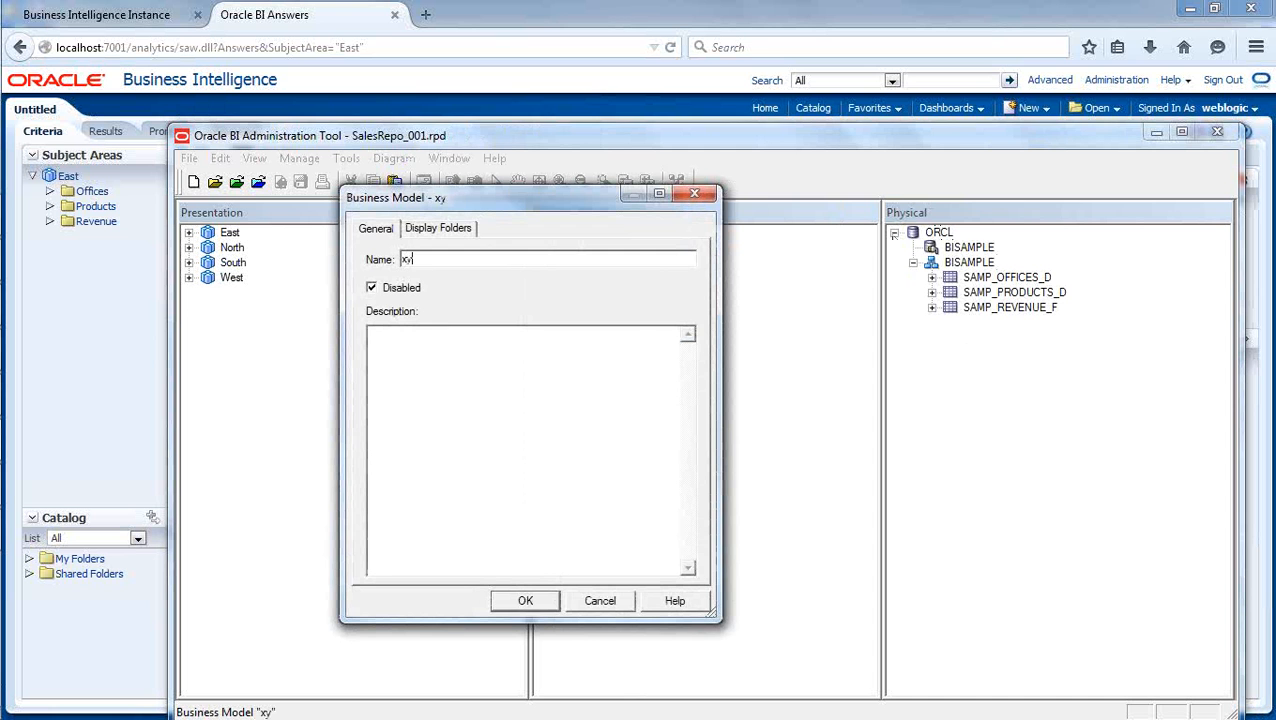
{"action": "left_click", "coordinate": [532, 599]}
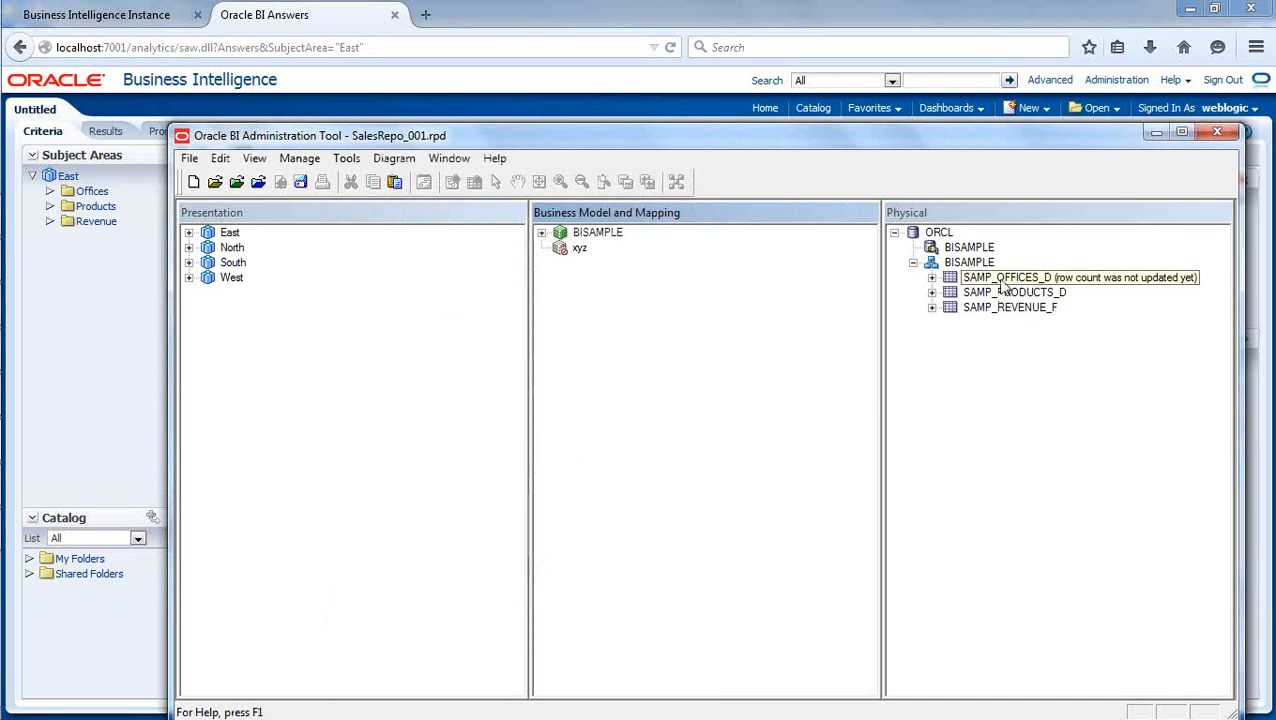
{"action": "left_click_drag", "start_coordinate": [1000, 279], "coordinate": [580, 258]}
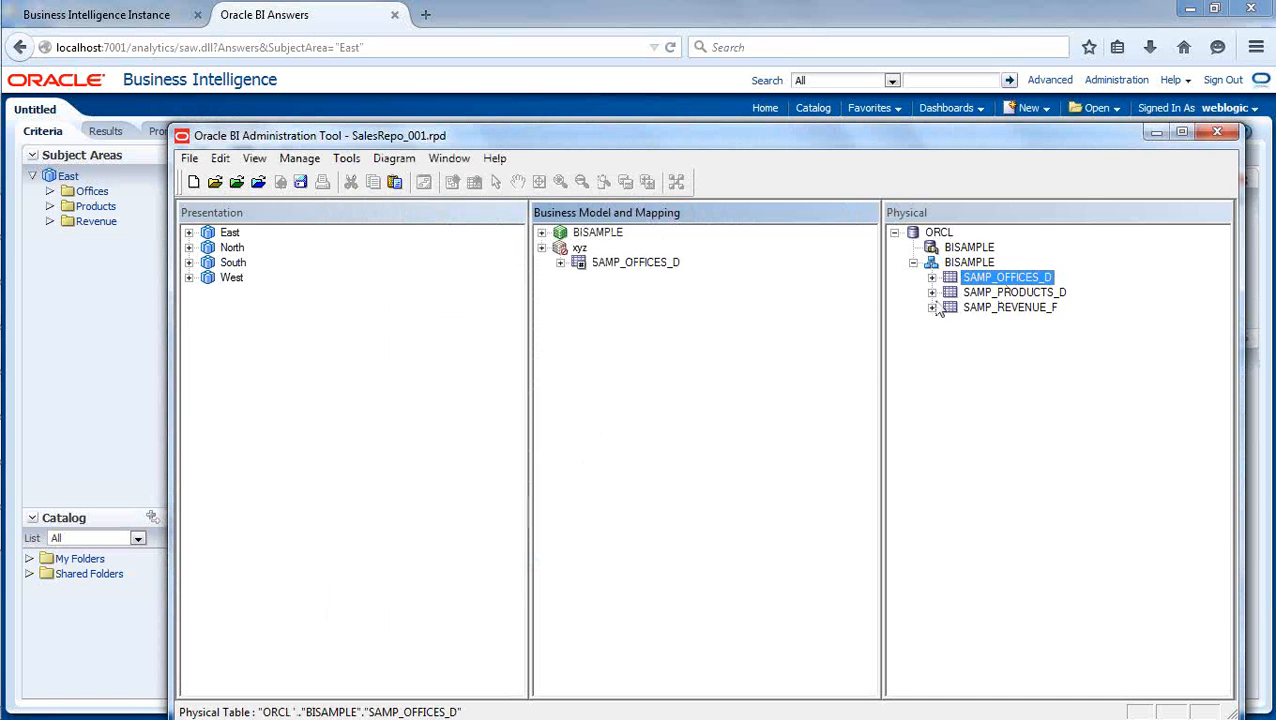
{"action": "left_click_drag", "start_coordinate": [1005, 308], "coordinate": [581, 260]}
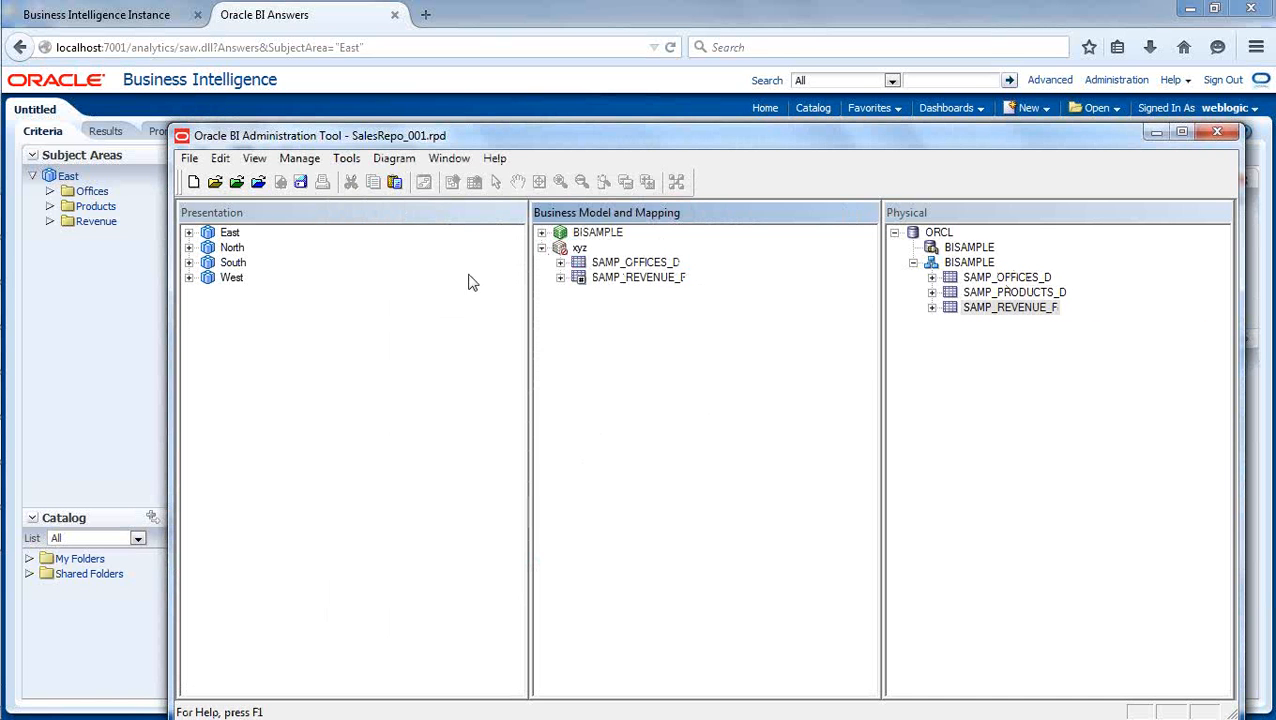
Save the repository with a global consistency check and close the Consistency Check Manager.
{"action": "left_click", "coordinate": [300, 183]}
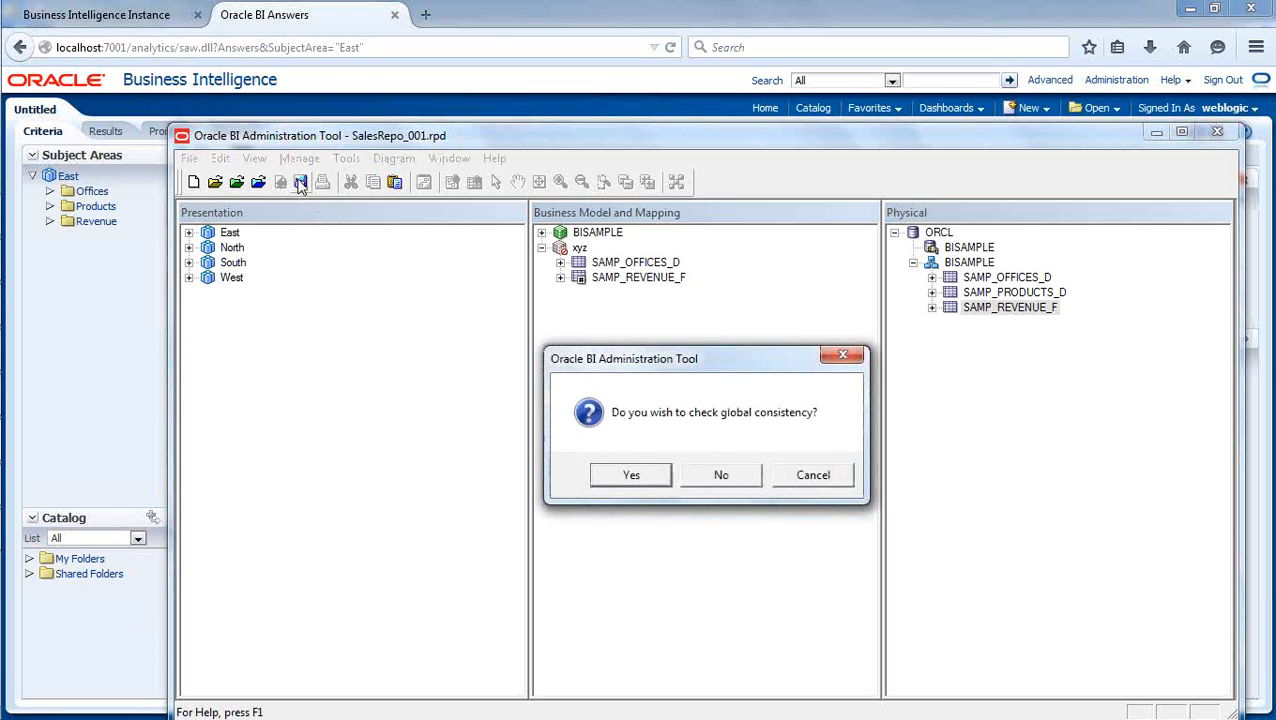
{"action": "left_click", "coordinate": [628, 476]}
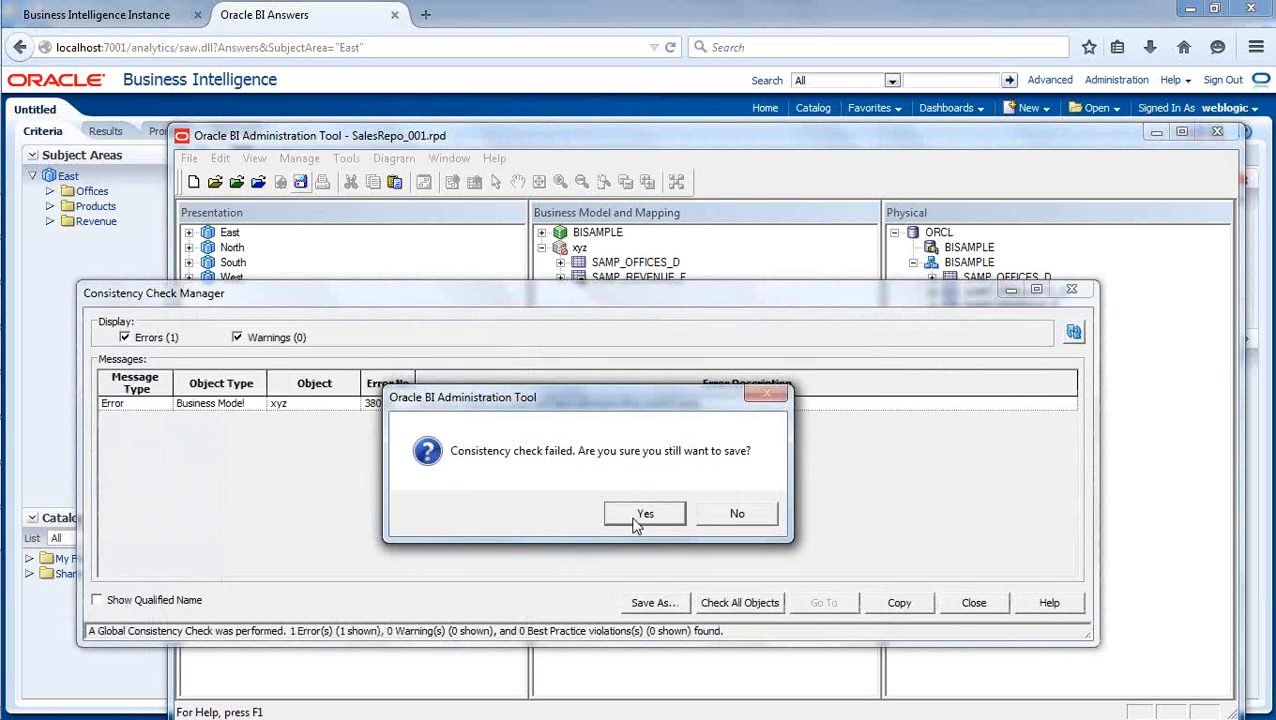
{"action": "left_click", "coordinate": [640, 516]}
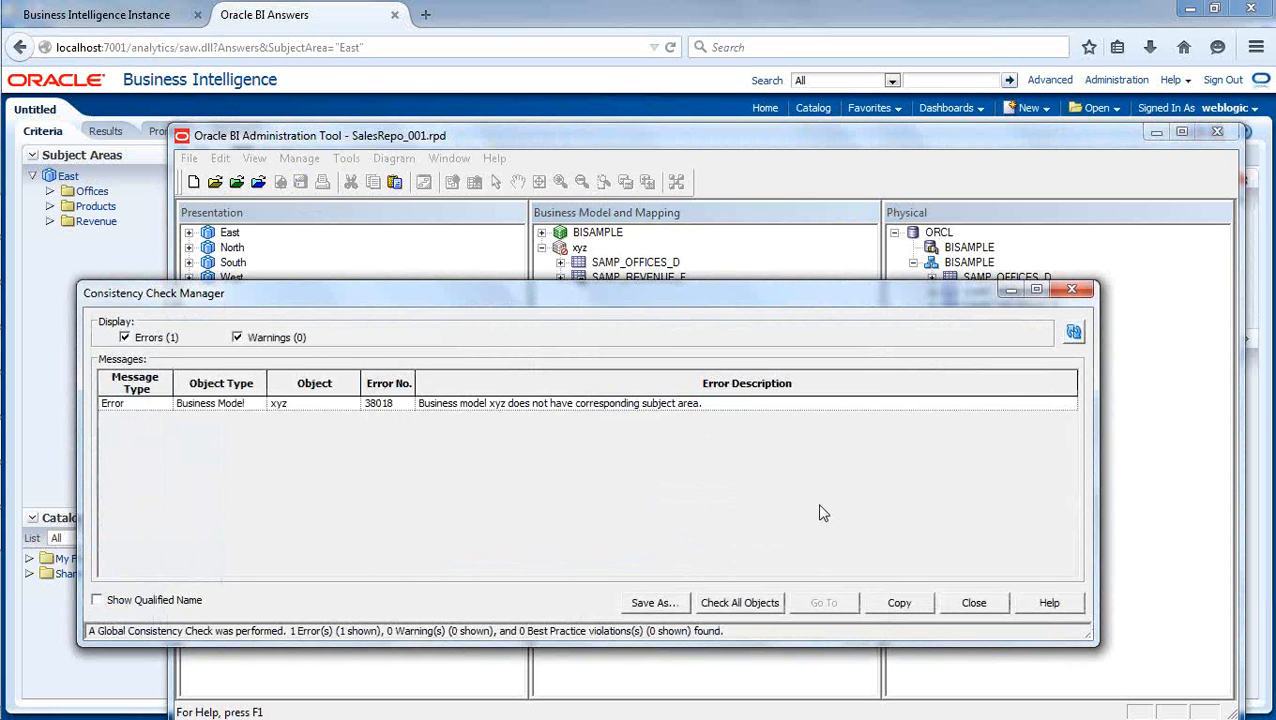
{"action": "left_click", "coordinate": [973, 602]}
Create a subject area from the xyz business model and save with a consistency check, marking xyz as available for queries.
{"action": "left_click_drag", "start_coordinate": [579, 248], "coordinate": [399, 347]}
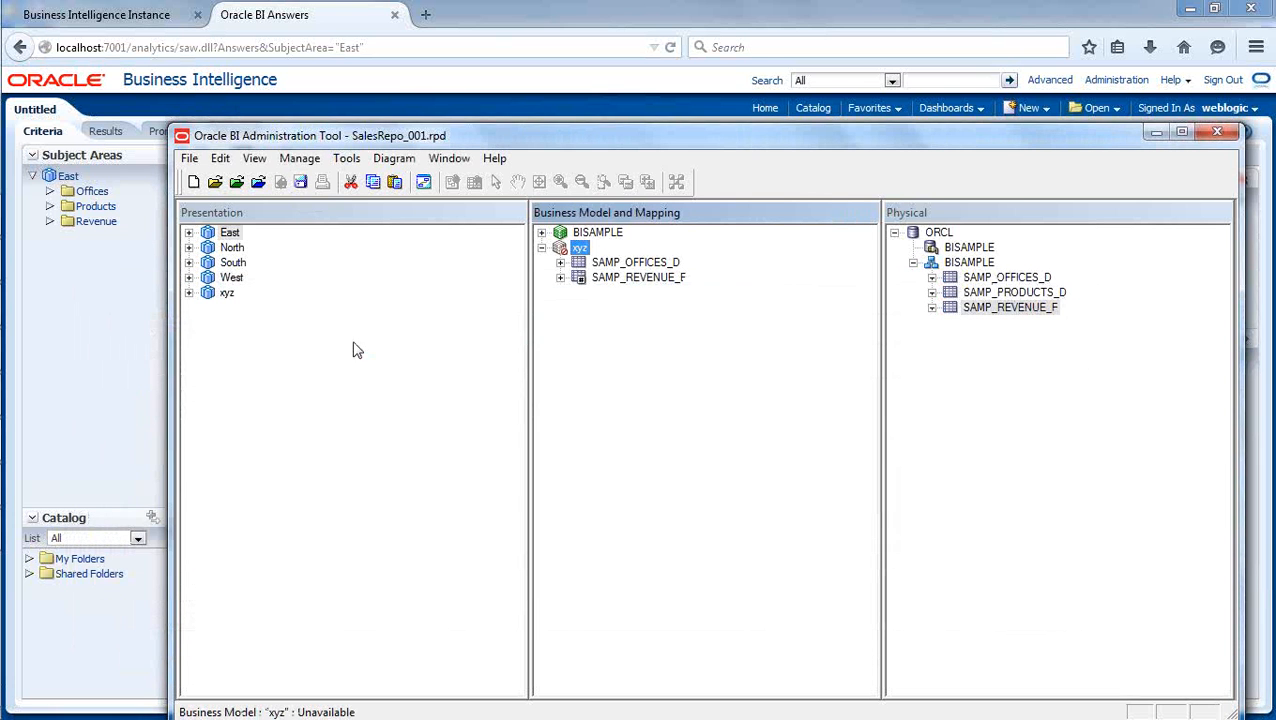
{"action": "left_click", "coordinate": [300, 181]}
{"action": "left_click", "coordinate": [621, 478]}
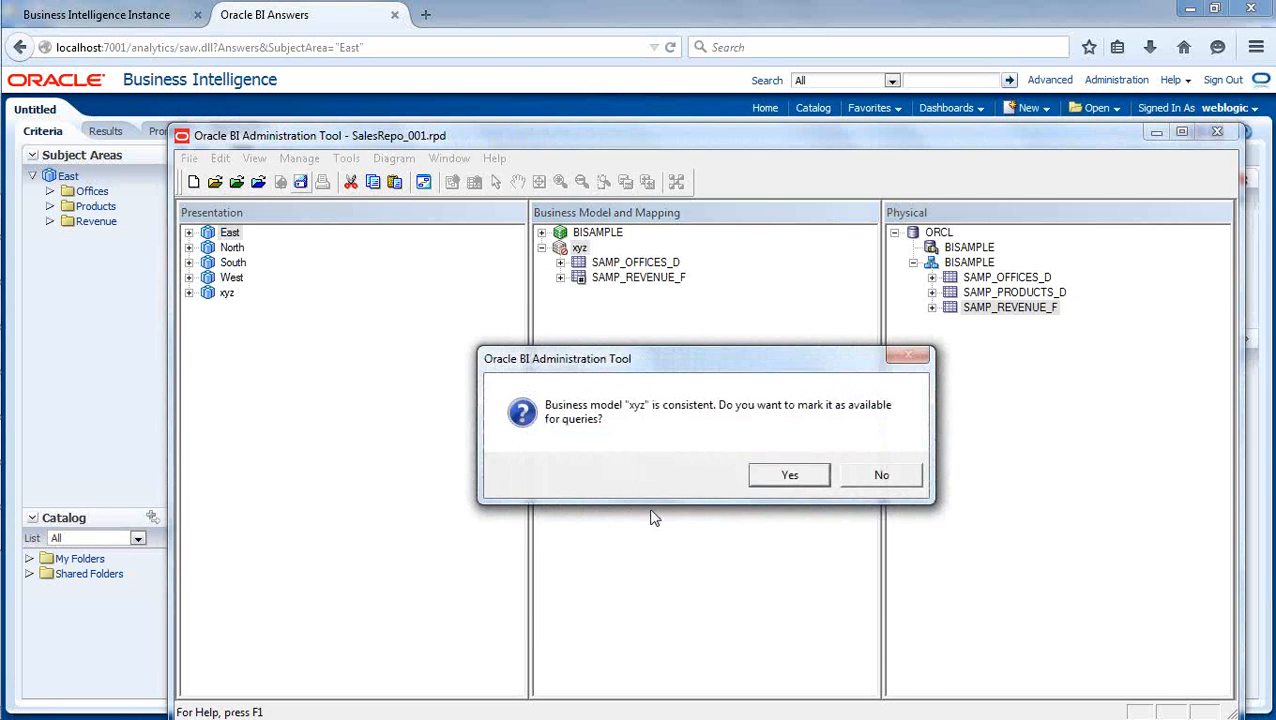
{"action": "left_click", "coordinate": [786, 474]}
{"action": "left_click", "coordinate": [868, 479]}
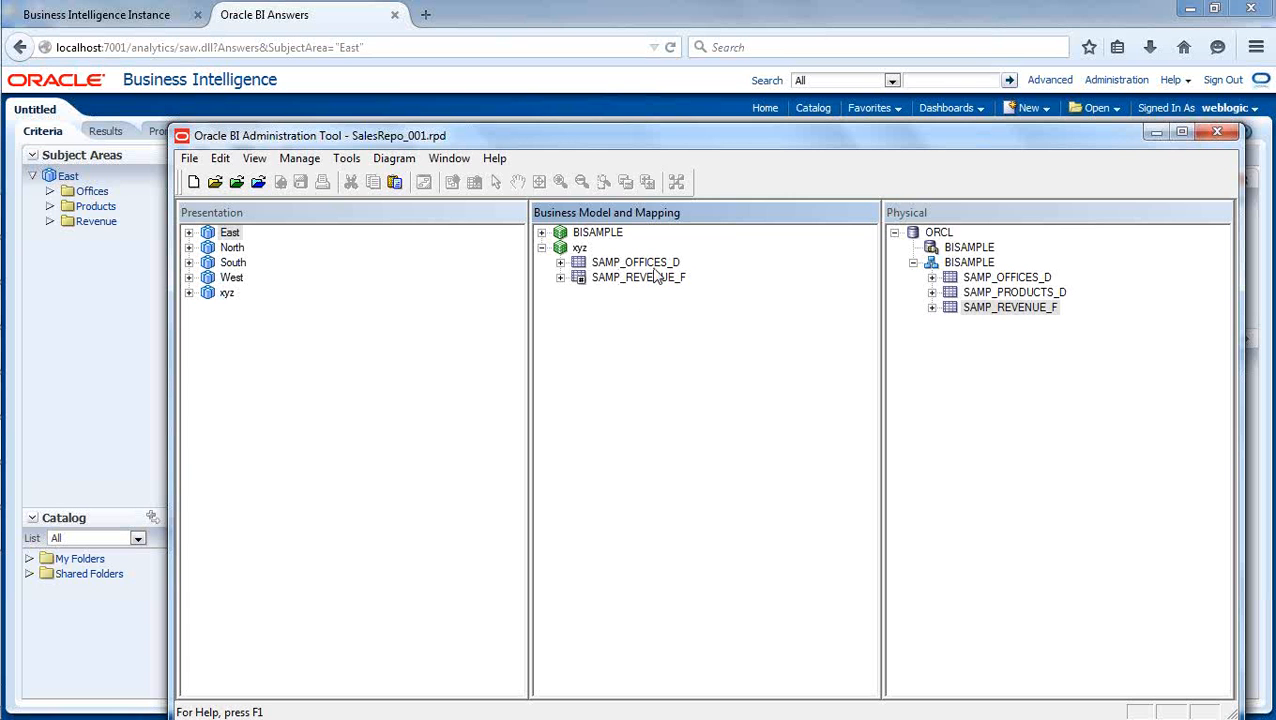
Examine the columns of SAMP_REVENUE_F in the xyz business model, and collapse the model.
{"action": "left_click", "coordinate": [560, 277]}
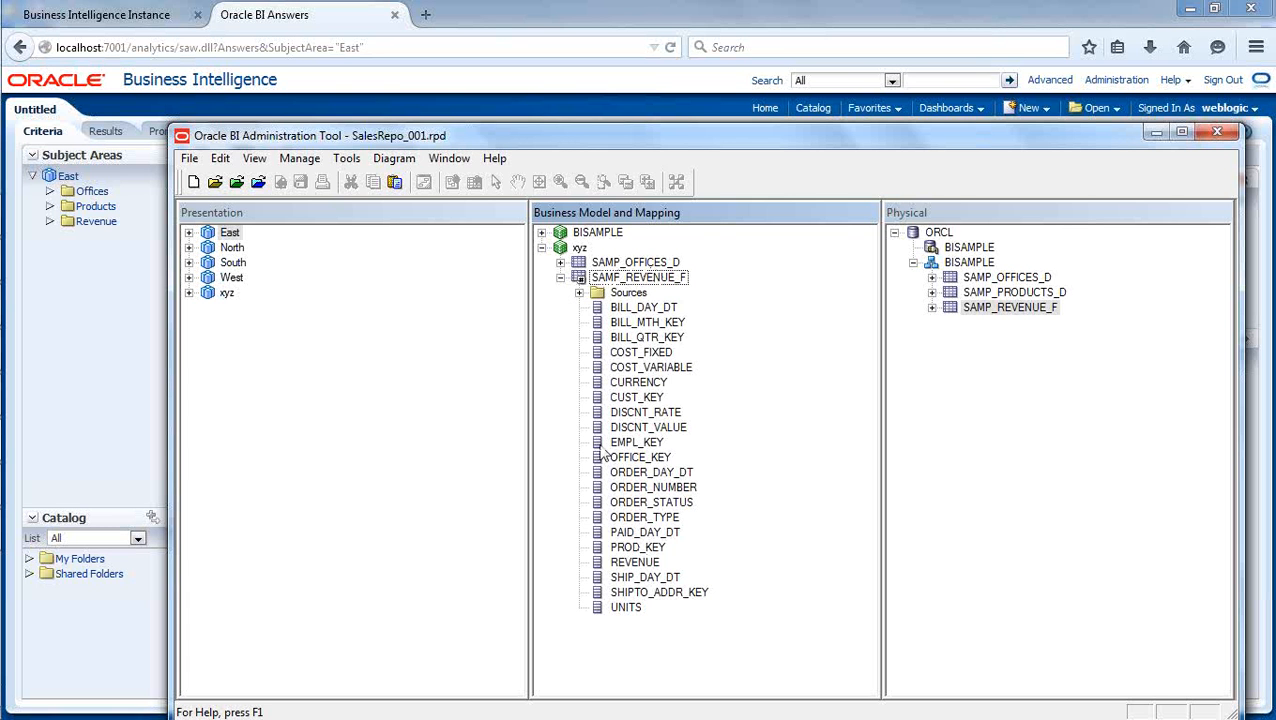
{"action": "left_click", "coordinate": [560, 277]}
{"action": "left_click", "coordinate": [541, 247]}
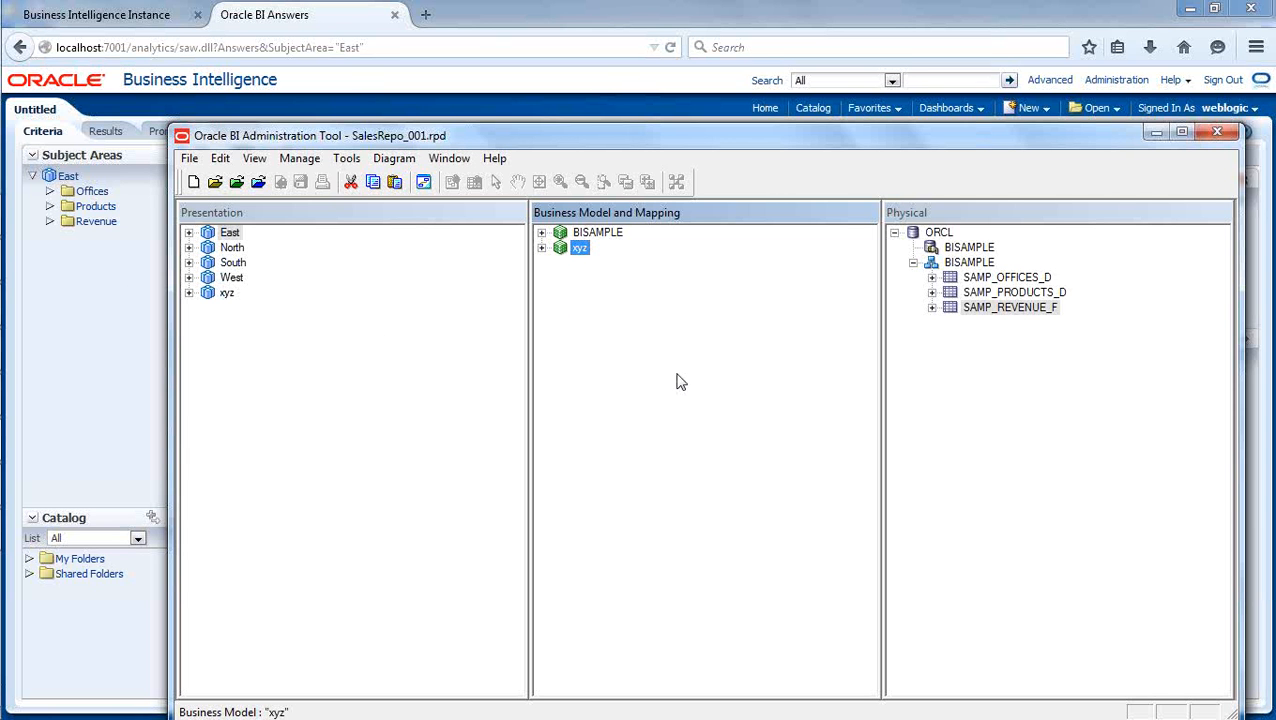
Switch to the Oracle BI Answers page in Firefox and expand the Offices and Revenue folders of the East subject area.
{"action": "left_click", "coordinate": [318, 27]}
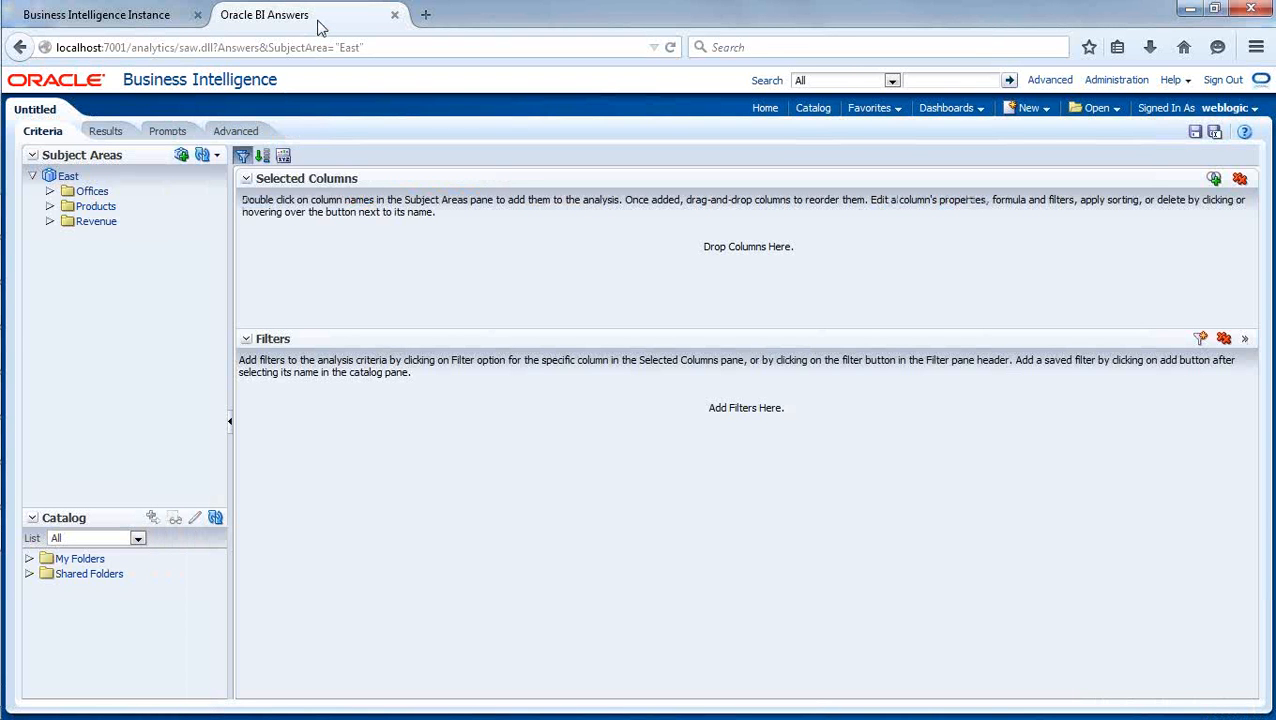
{"action": "left_click", "coordinate": [50, 191]}
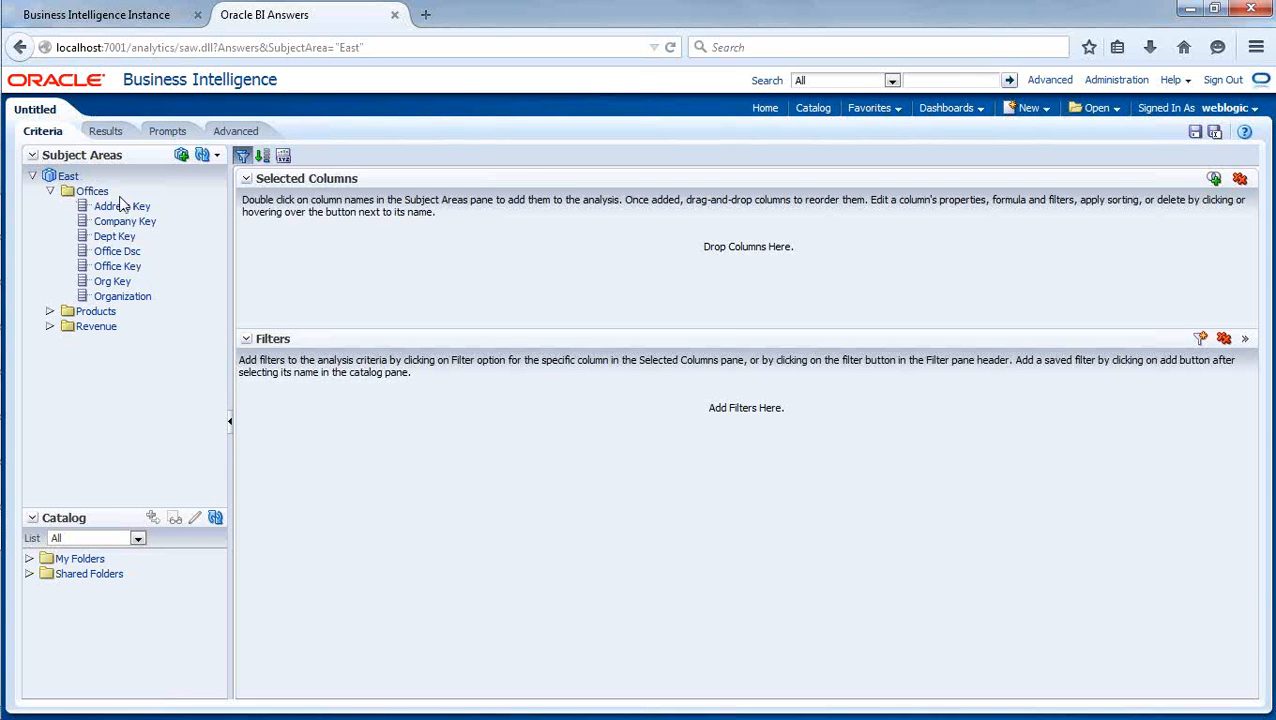
{"action": "left_click", "coordinate": [50, 328]}
Add the Office Dsc column to the analysis criteria and delete it again.
{"action": "left_click", "coordinate": [124, 254]}
{"action": "double_click", "coordinate": [124, 258]}
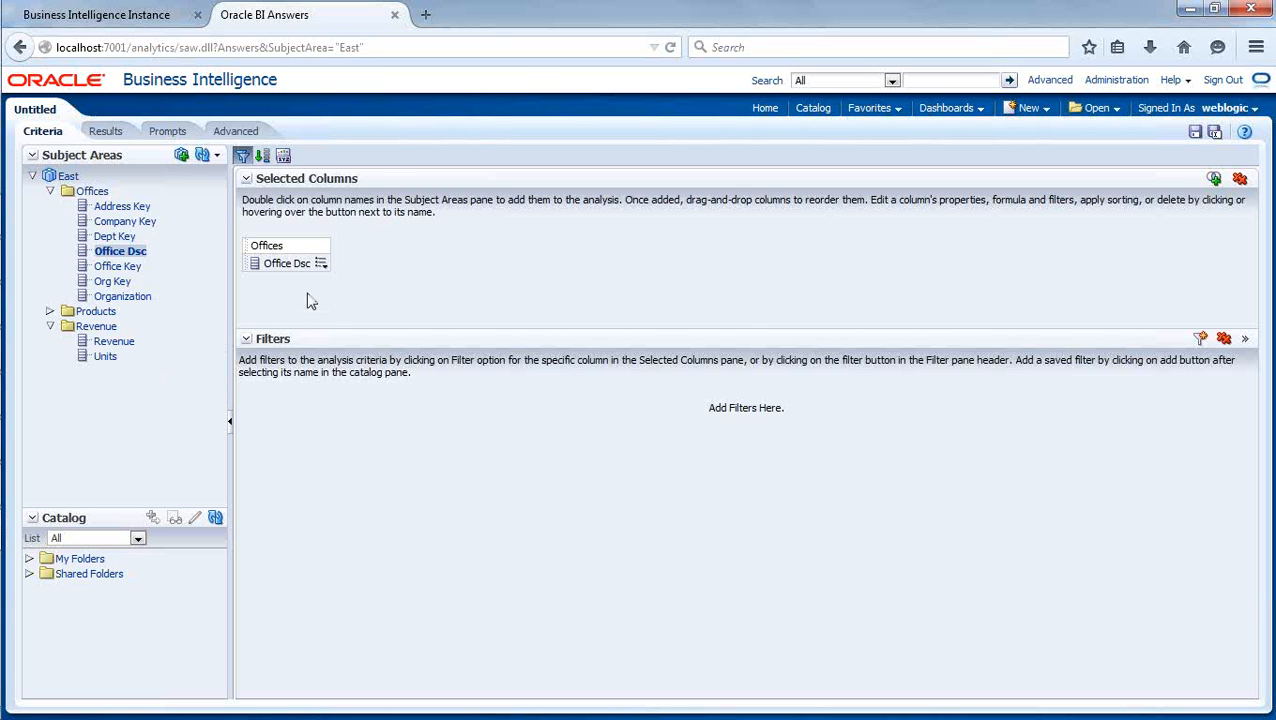
{"action": "left_click", "coordinate": [326, 266]}
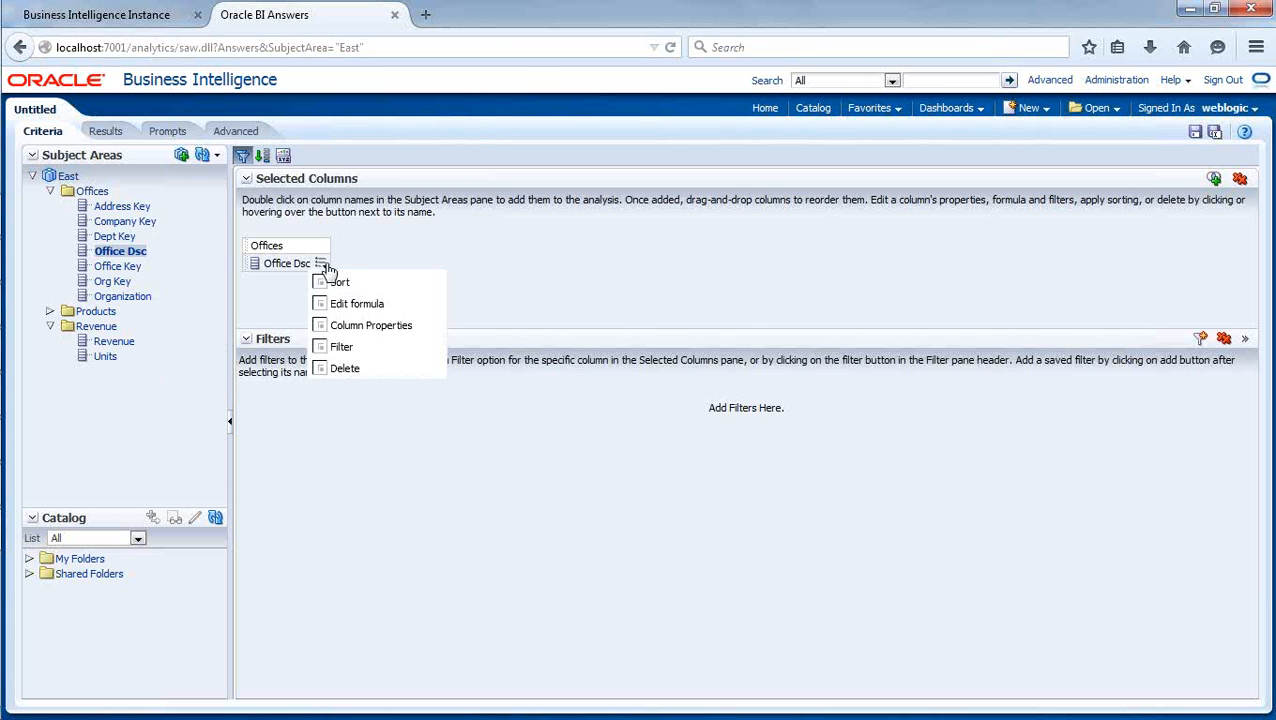
{"action": "left_click", "coordinate": [348, 367]}
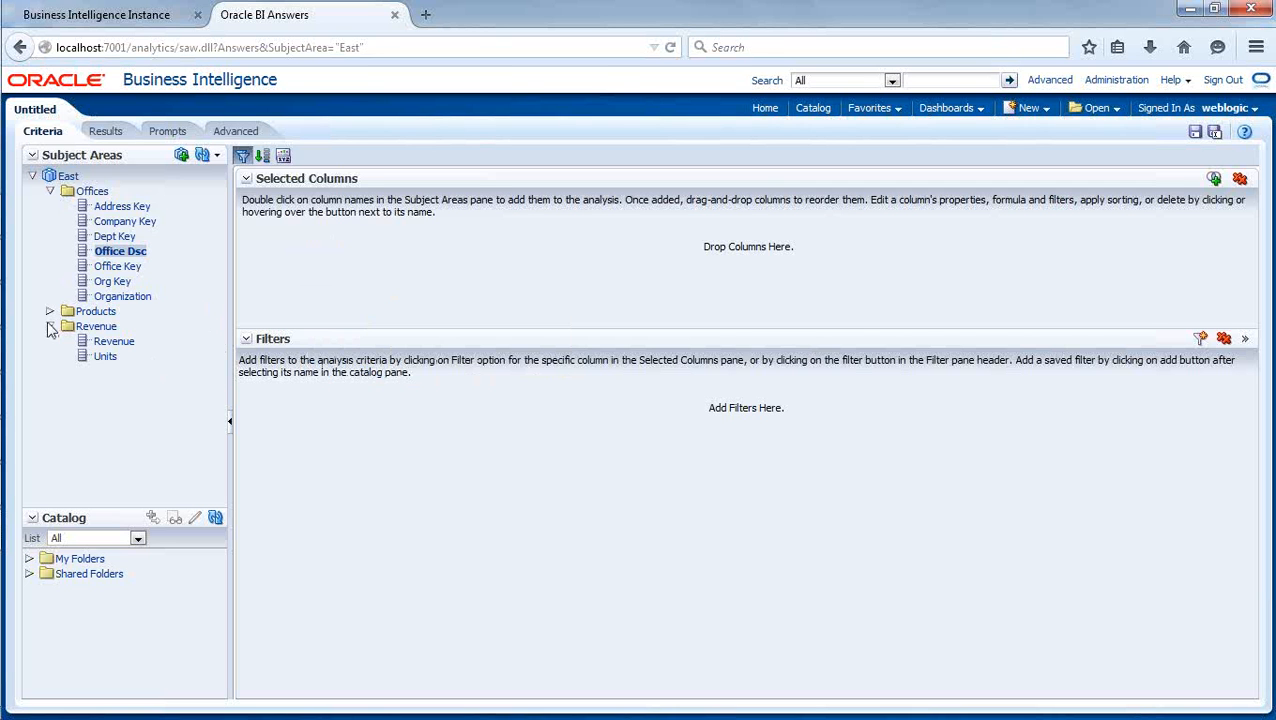
Collapse Offices, expand Products, and add the Products Brand column and the Revenue measure to the analysis criteria.
{"action": "left_click", "coordinate": [50, 191]}
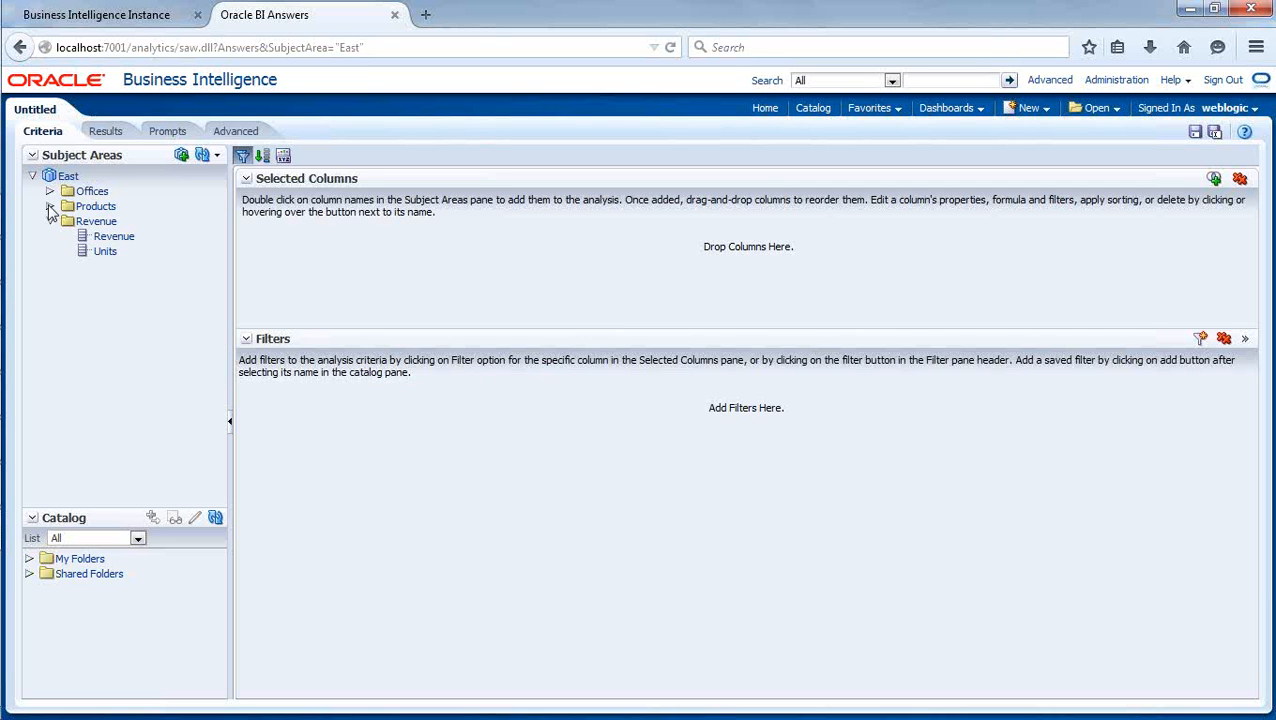
{"action": "left_click", "coordinate": [50, 206]}
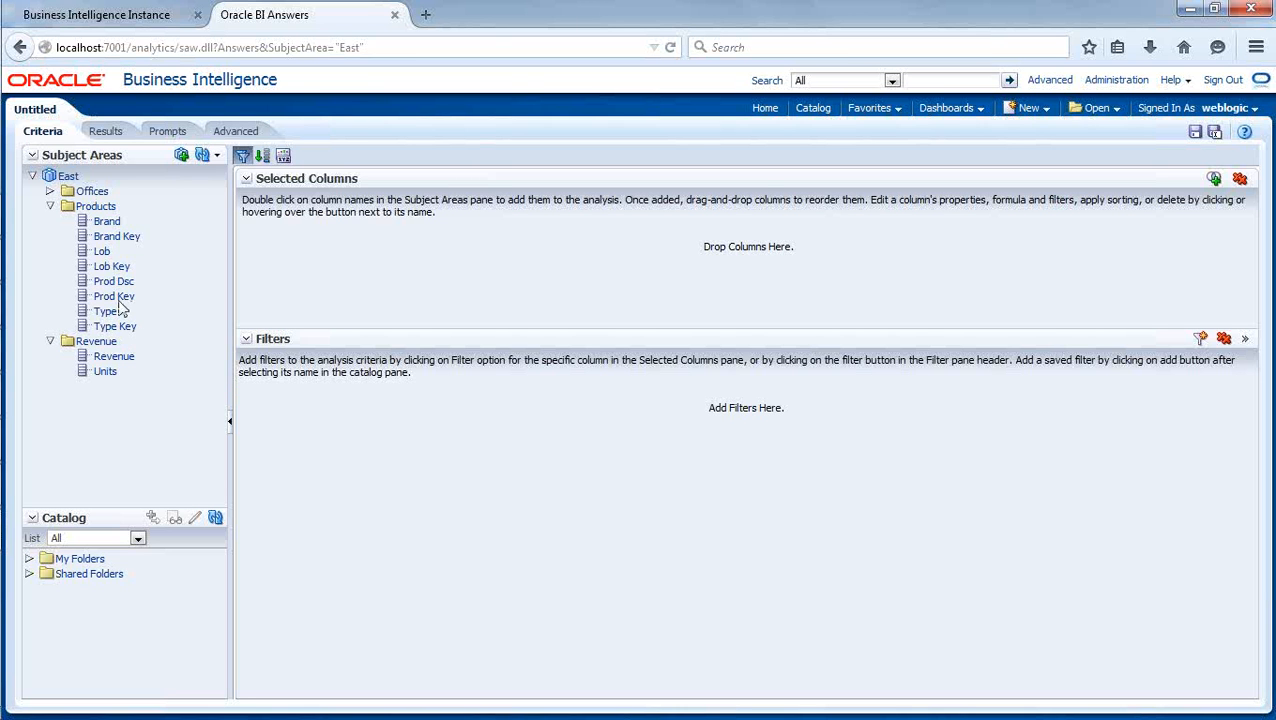
{"action": "double_click", "coordinate": [108, 222]}
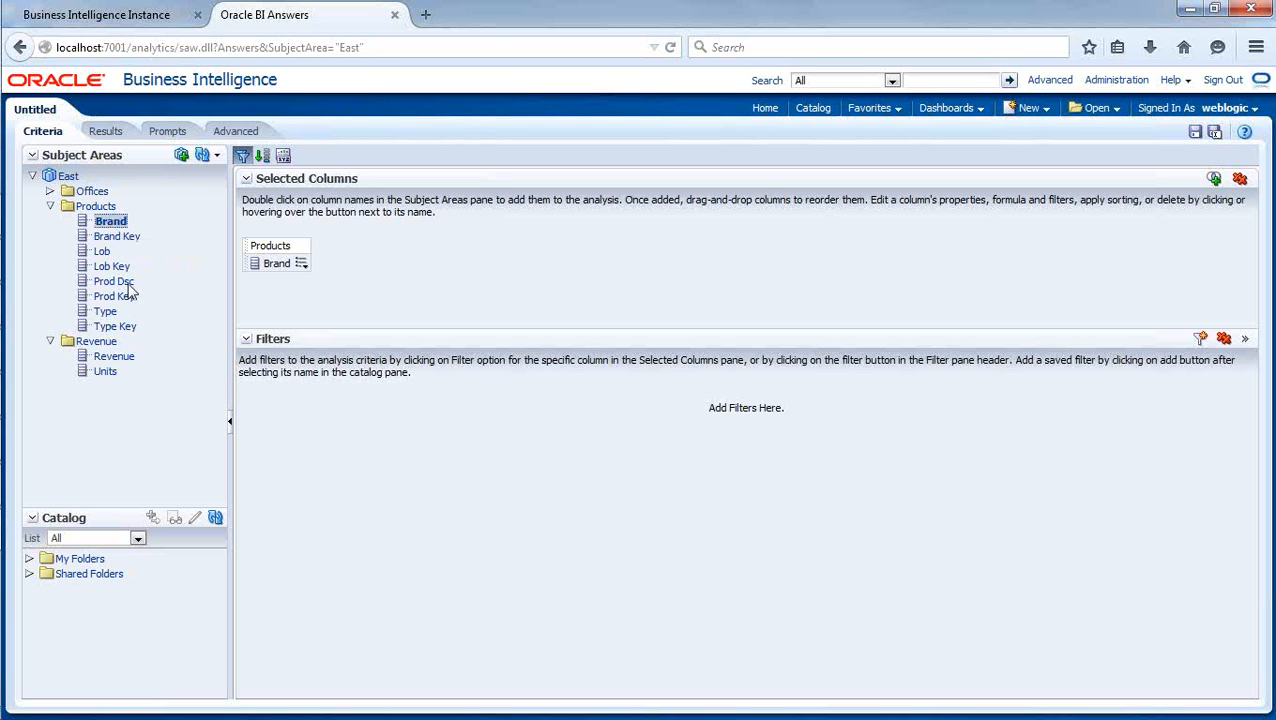
{"action": "double_click", "coordinate": [116, 358]}
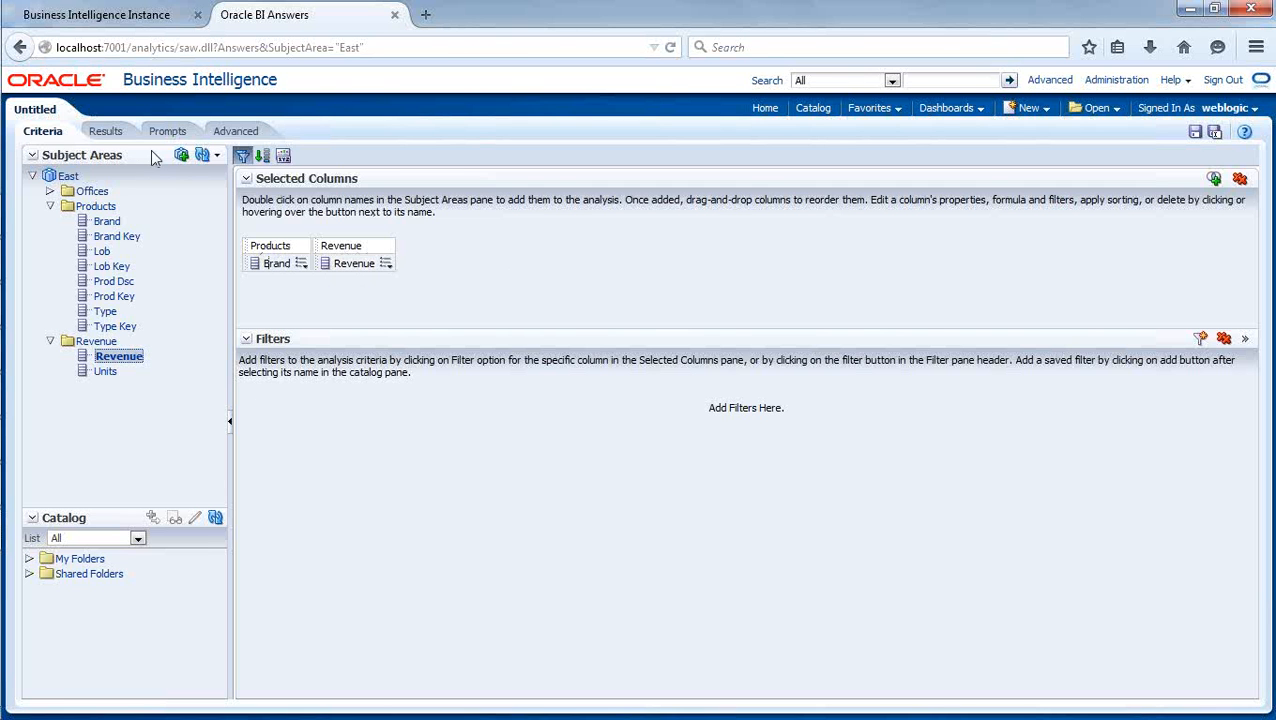
Run the analysis and compare the Brand and Revenue results table with the selected criteria columns.
{"action": "left_click", "coordinate": [108, 131]}
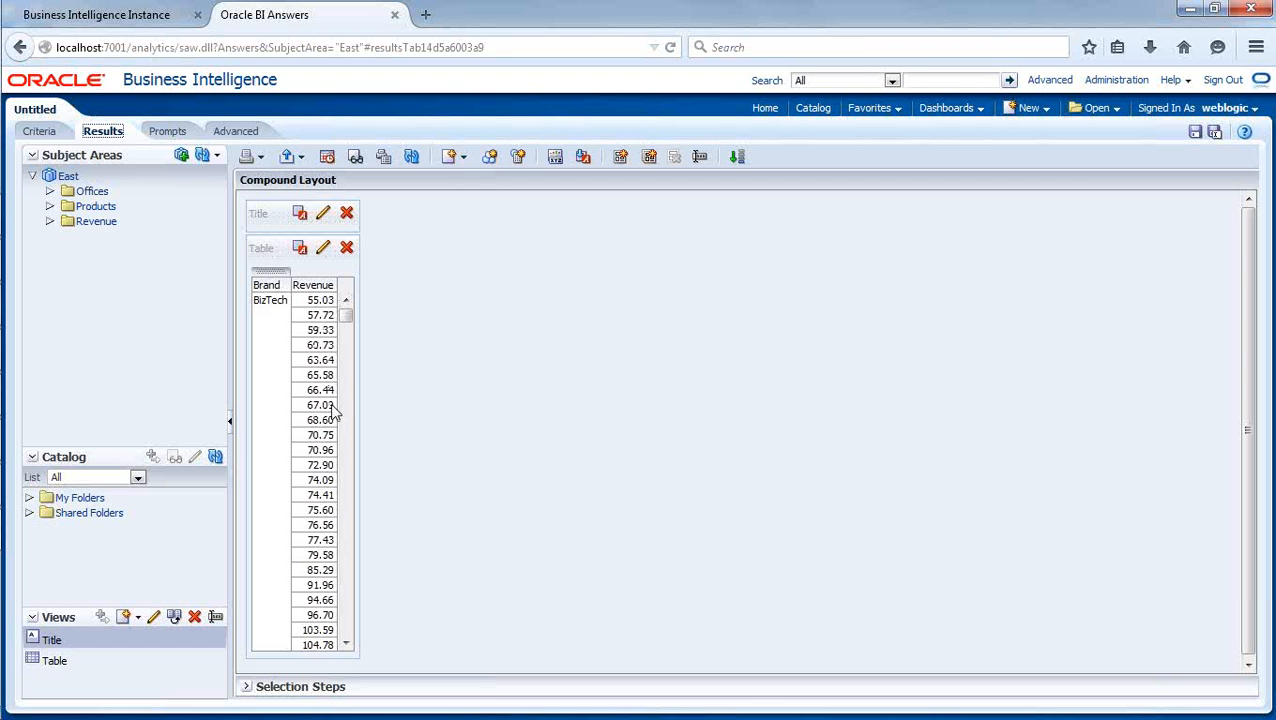
{"action": "left_click", "coordinate": [46, 132]}
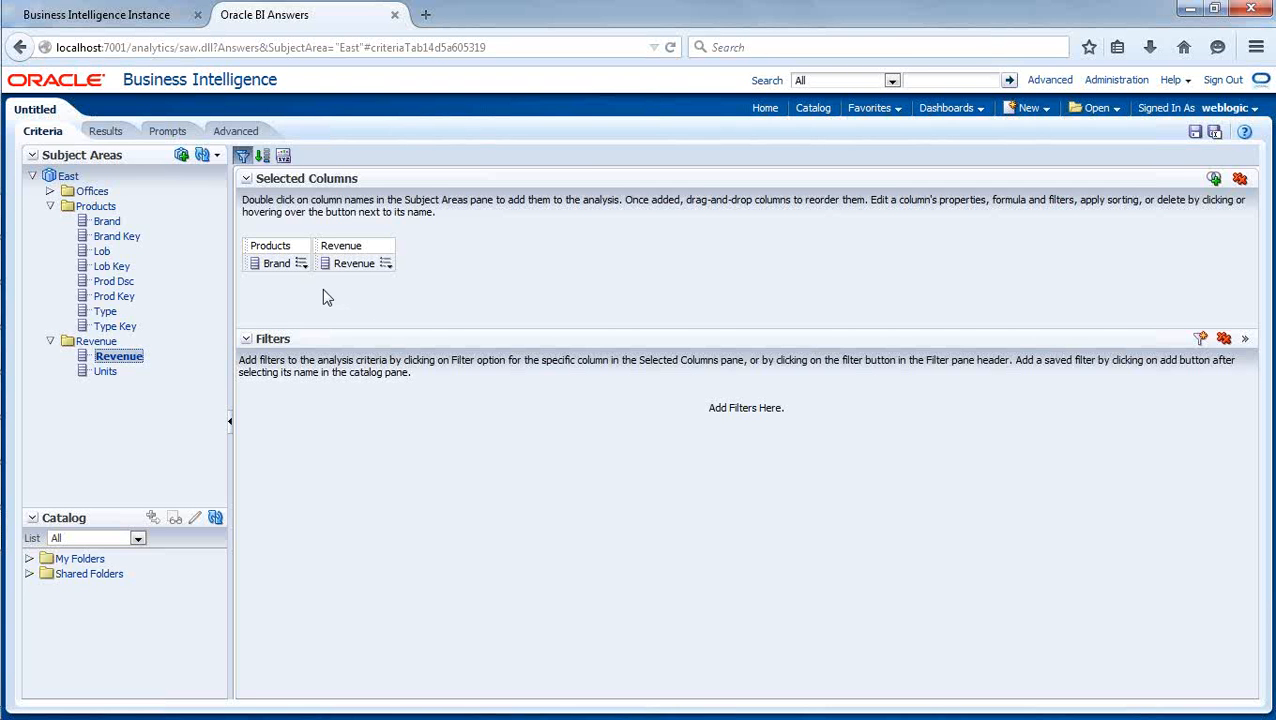
{"action": "left_click", "coordinate": [107, 133]}
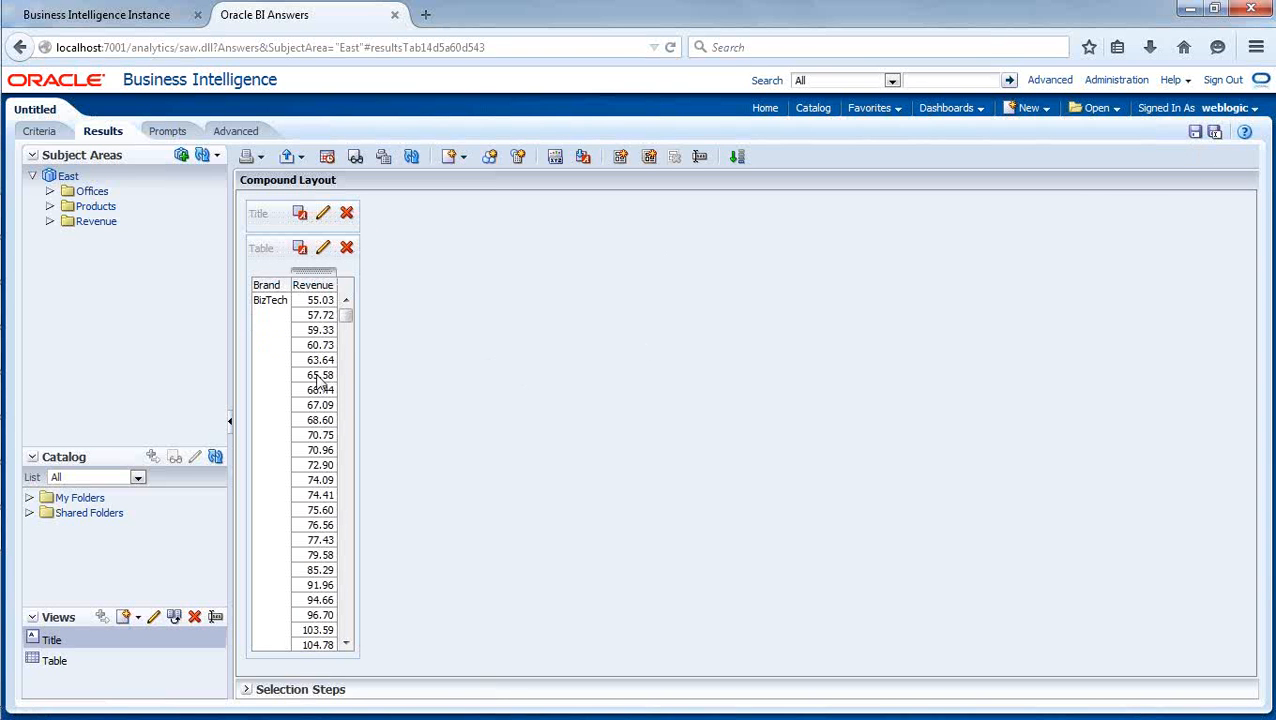
{"action": "left_click", "coordinate": [40, 131]}
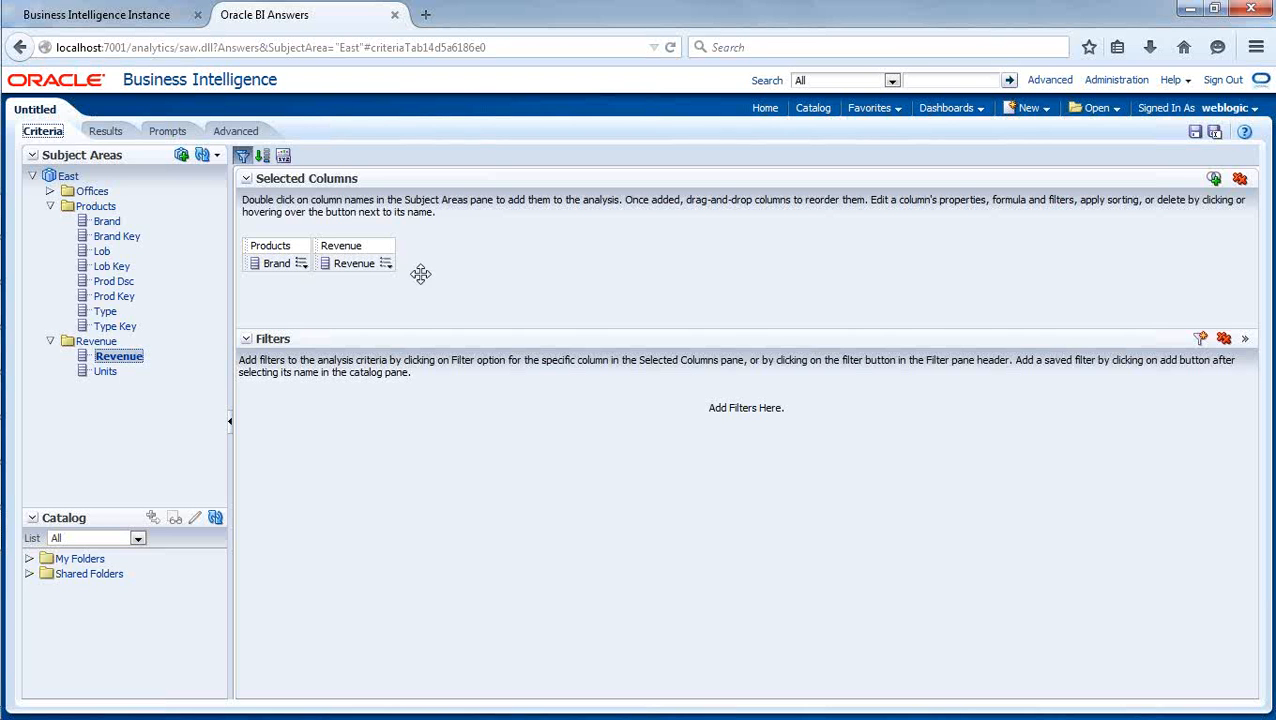
{"action": "left_click", "coordinate": [104, 132]}
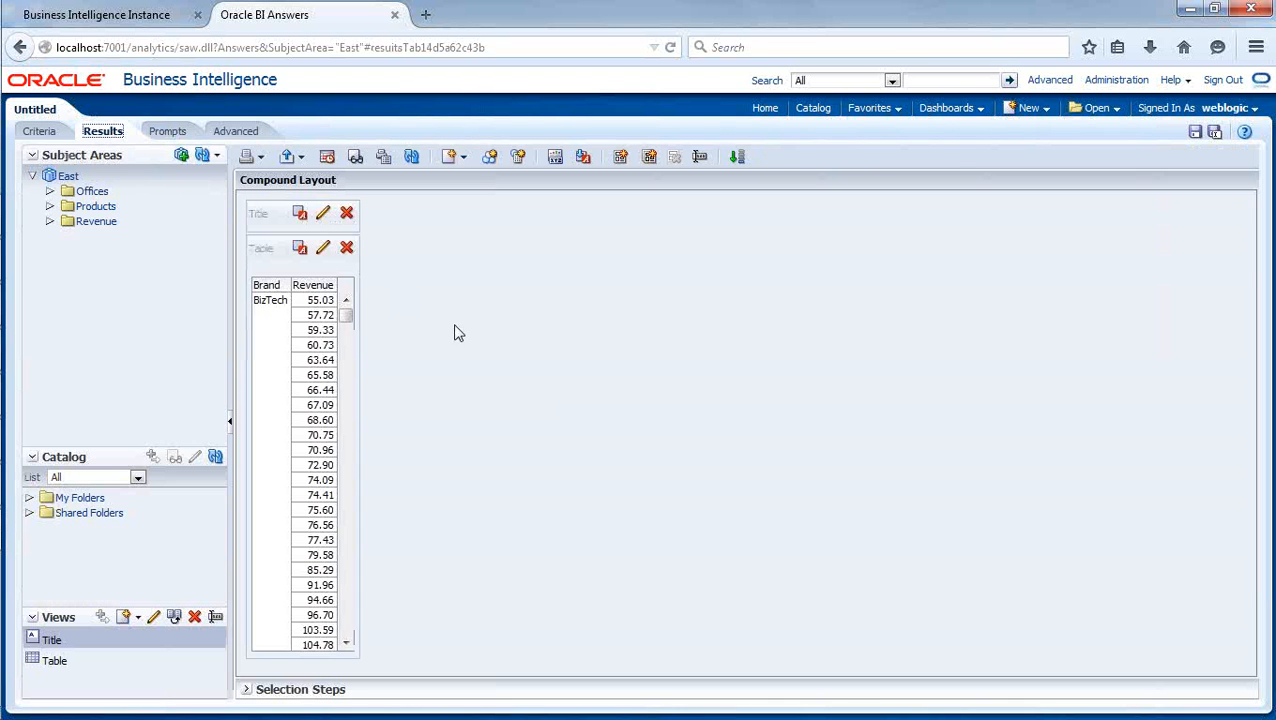